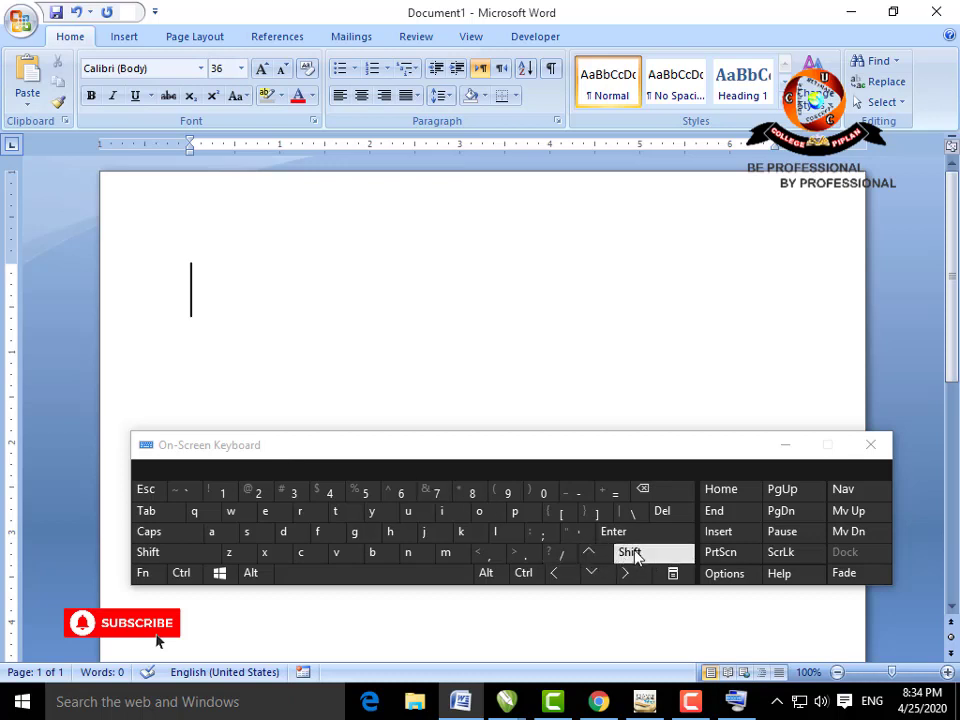
Step: Generate default sample text in the empty document with the formula =rand()
left_click(615, 491)
left_click(310, 514)
left_click(214, 531)
left_click(410, 556)
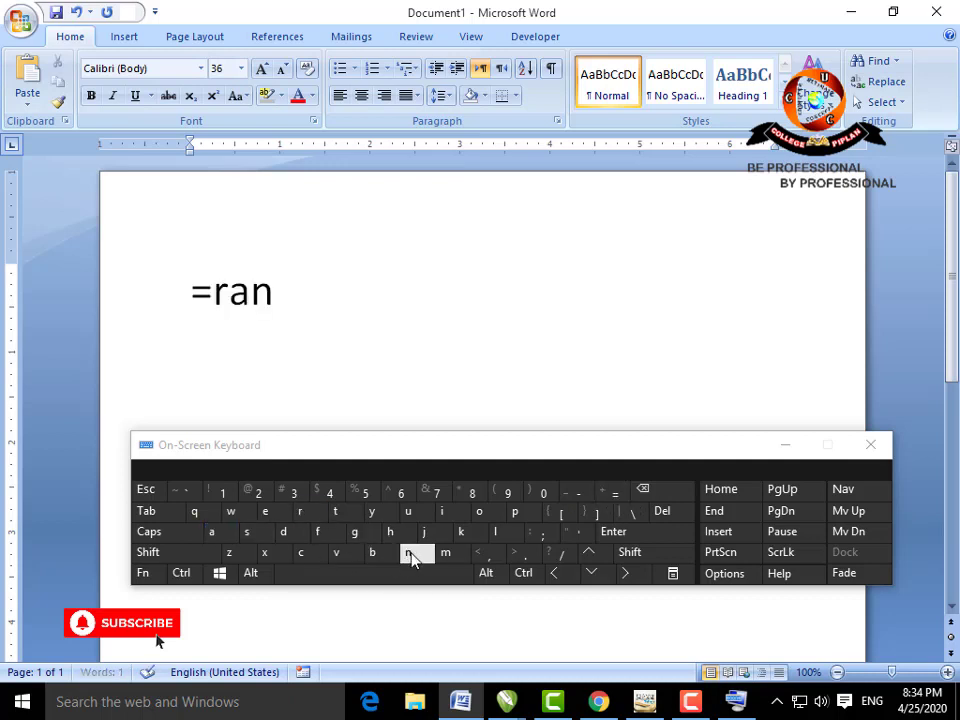
left_click(288, 534)
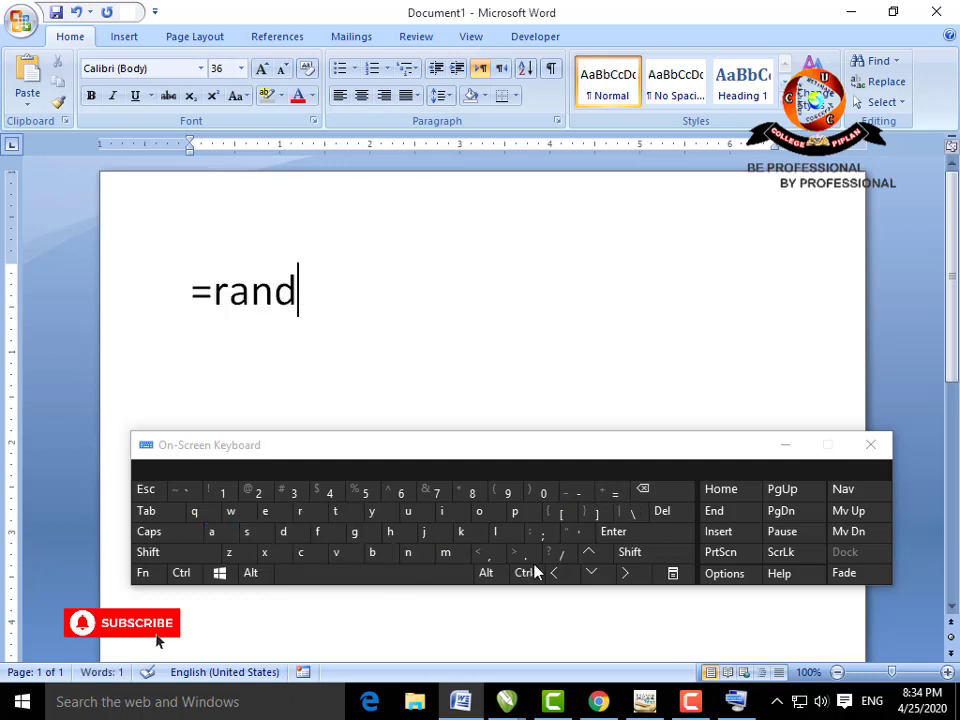
left_click(630, 552)
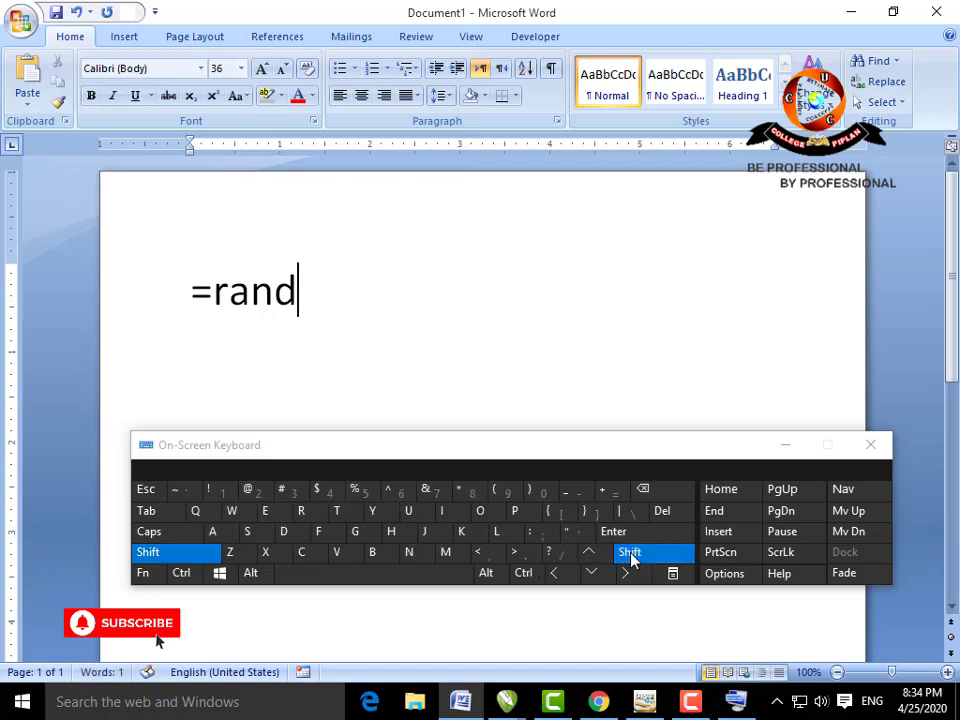
left_click(519, 503)
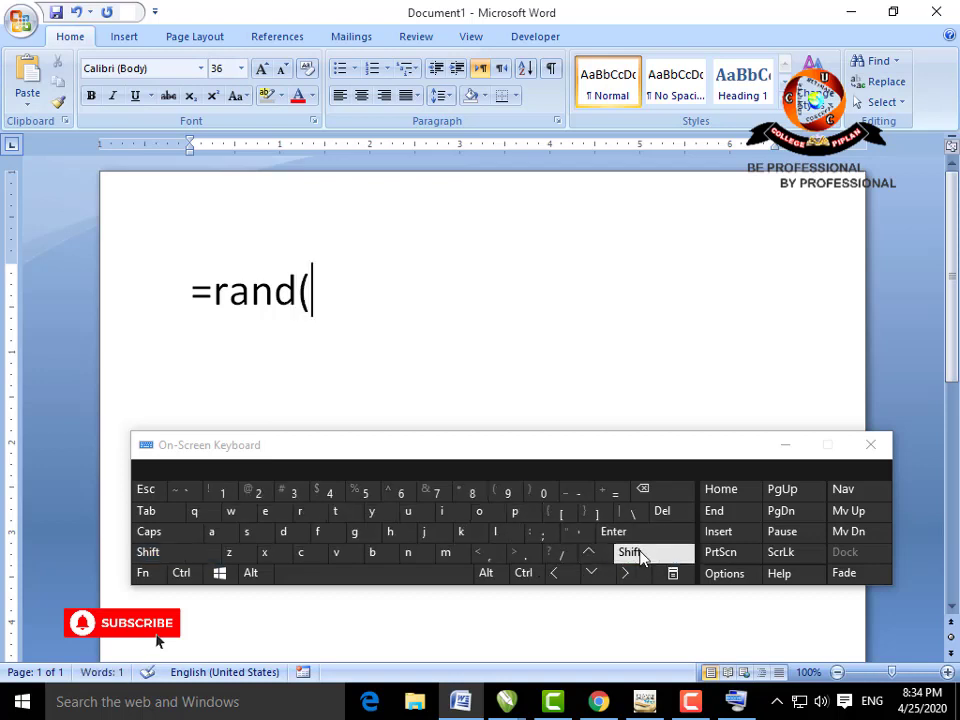
left_click(639, 556)
left_click(543, 494)
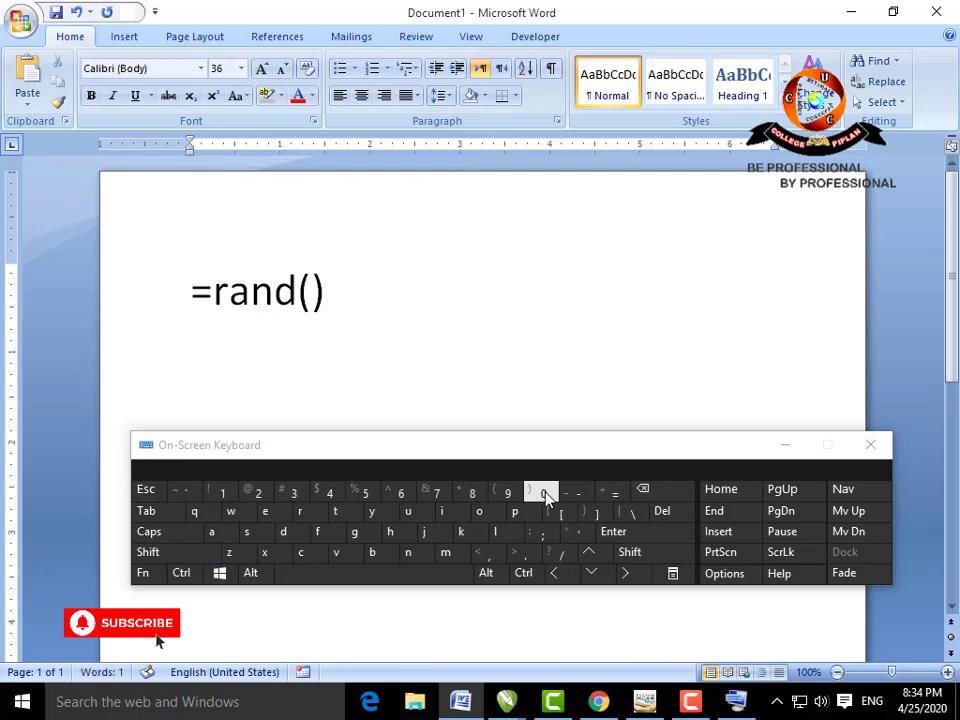
left_click(643, 532)
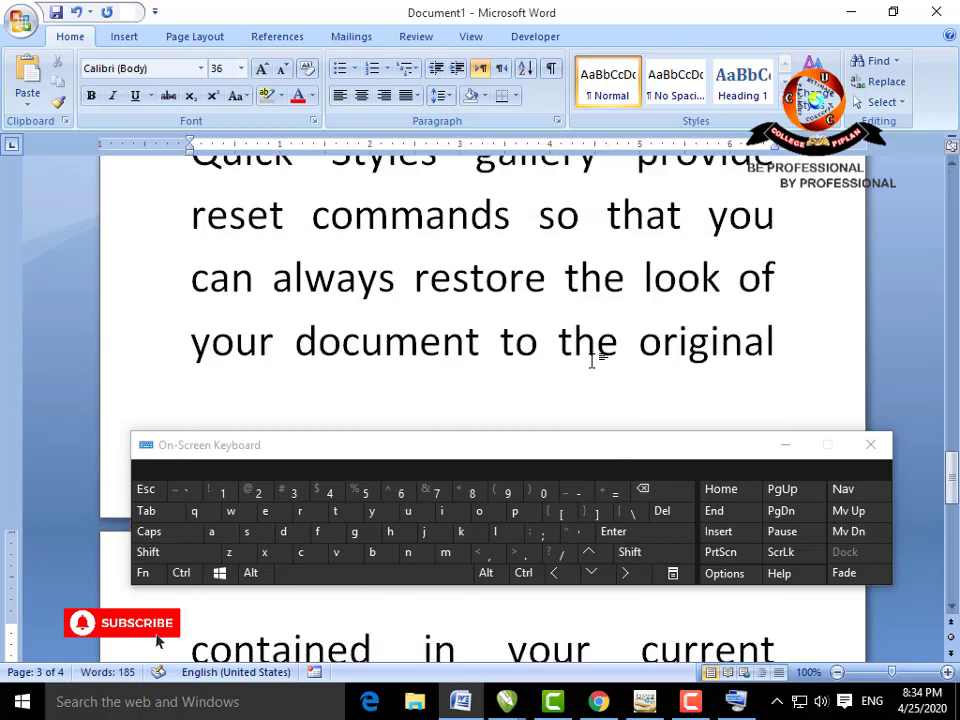
Step: Select all of the generated sample text and reduce its font size to 11
scroll(591, 360, "down", 2)
left_click_drag(524, 287, 118, 12)
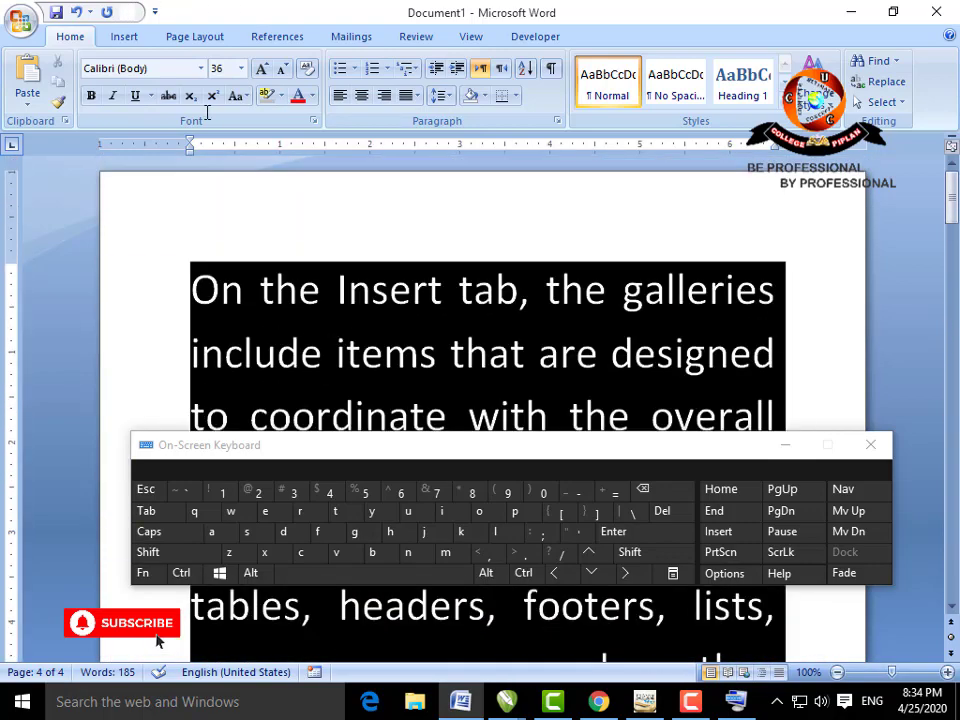
left_click(284, 69)
left_click(284, 69)
left_click(284, 69)
left_click(284, 69)
left_click(284, 69)
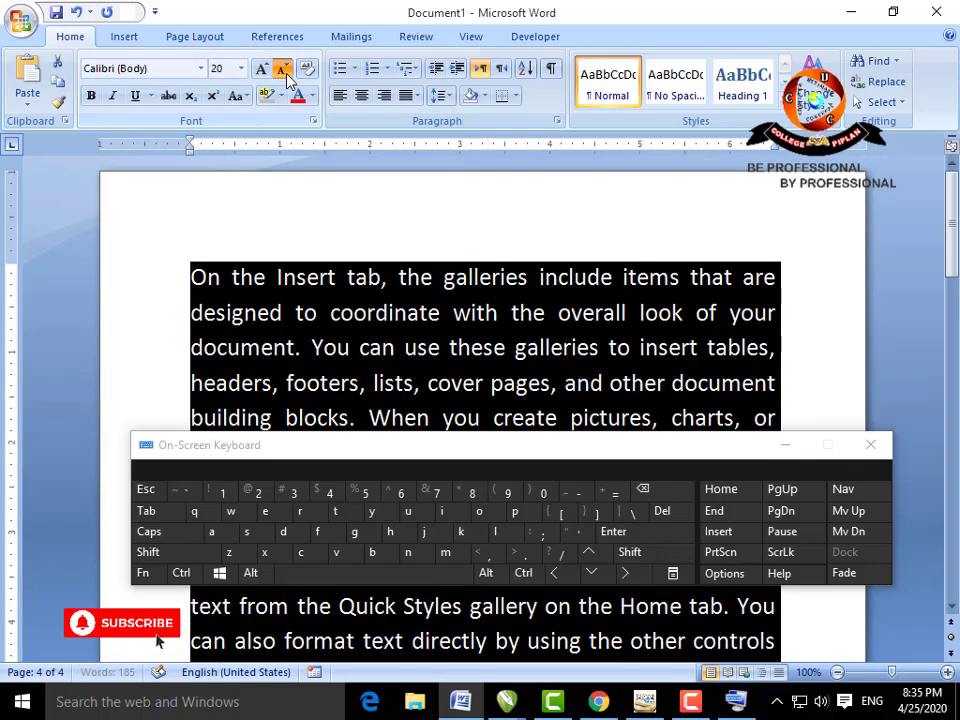
left_click(284, 69)
left_click(284, 69)
left_click(284, 69)
left_click(284, 69)
left_click(284, 69)
Step: Delete all of the selected sample text from the document
scroll(381, 289, "down", 2)
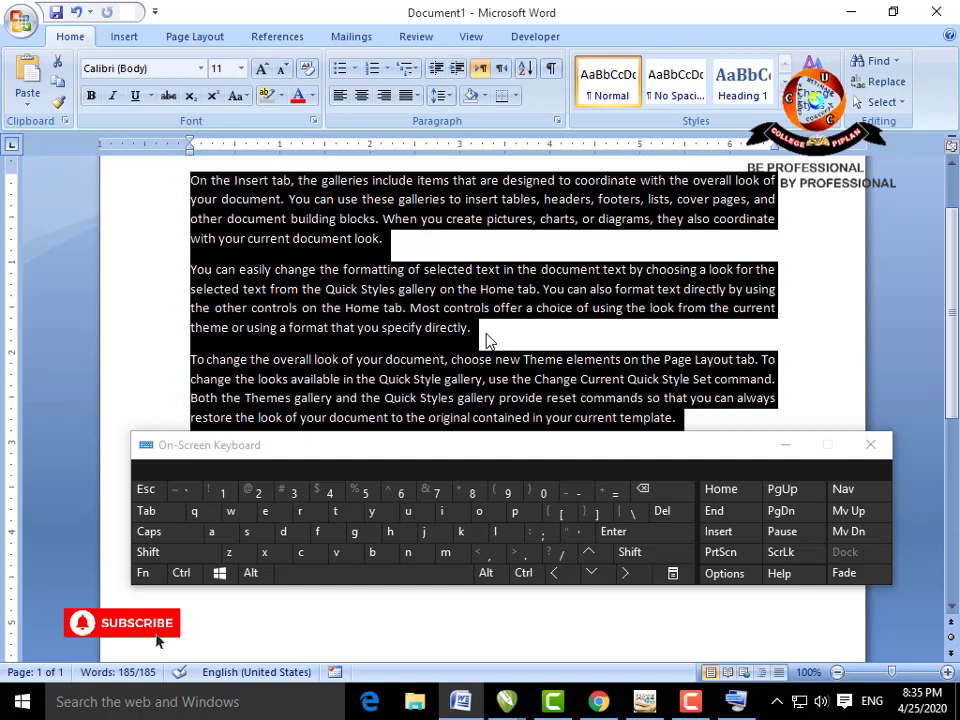
scroll(487, 341, "down", 1)
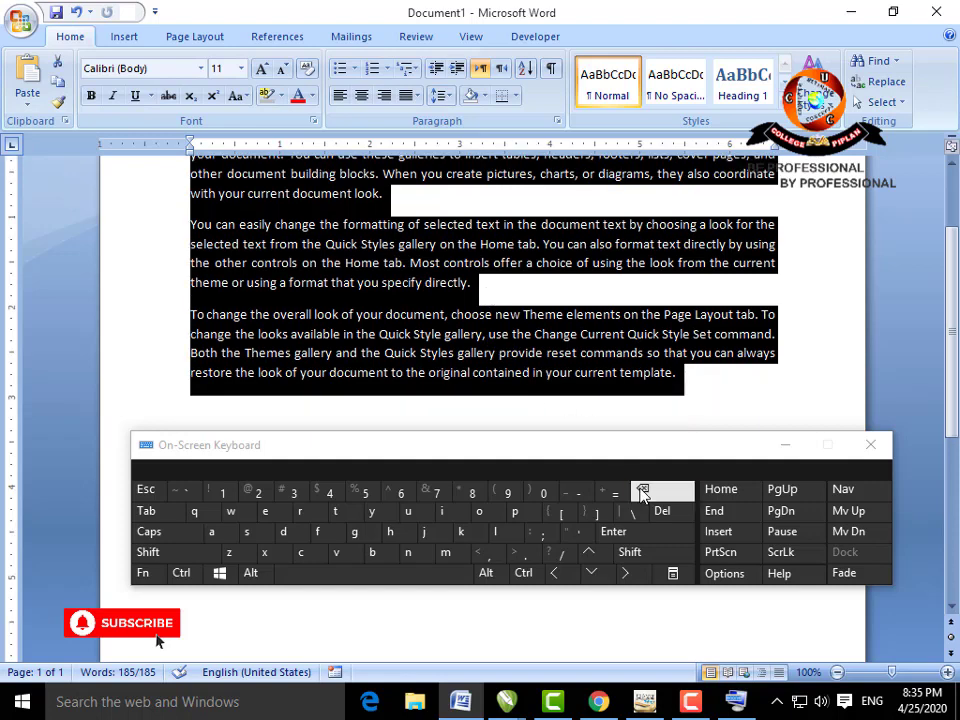
left_click(680, 480)
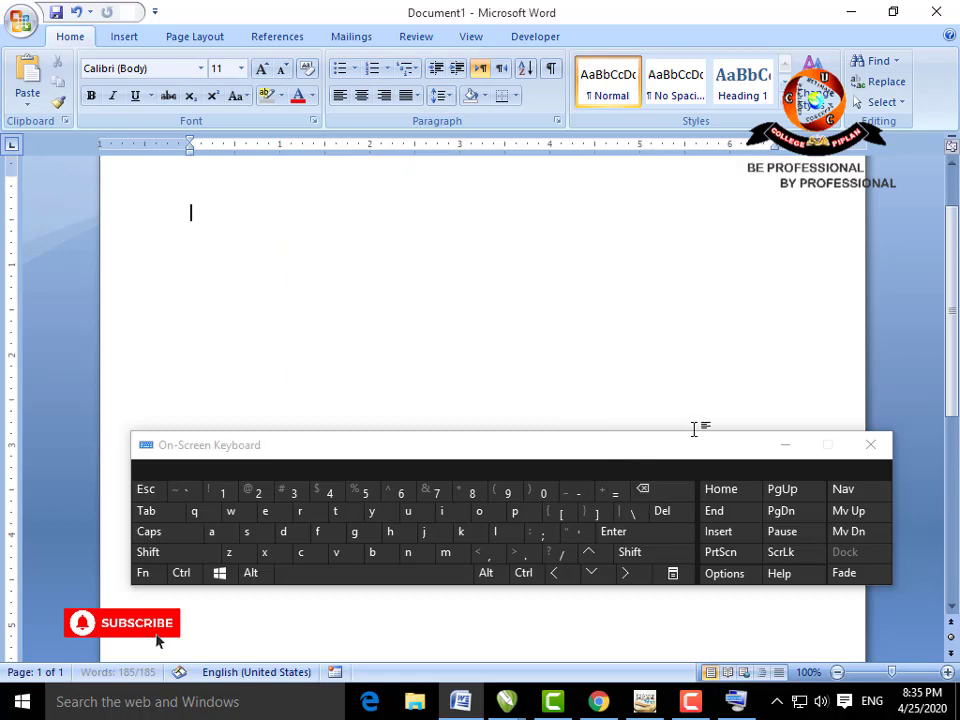
Step: Generate 20 paragraphs of sample text with the formula =rand(20)
left_click(627, 497)
left_click(300, 511)
left_click(214, 530)
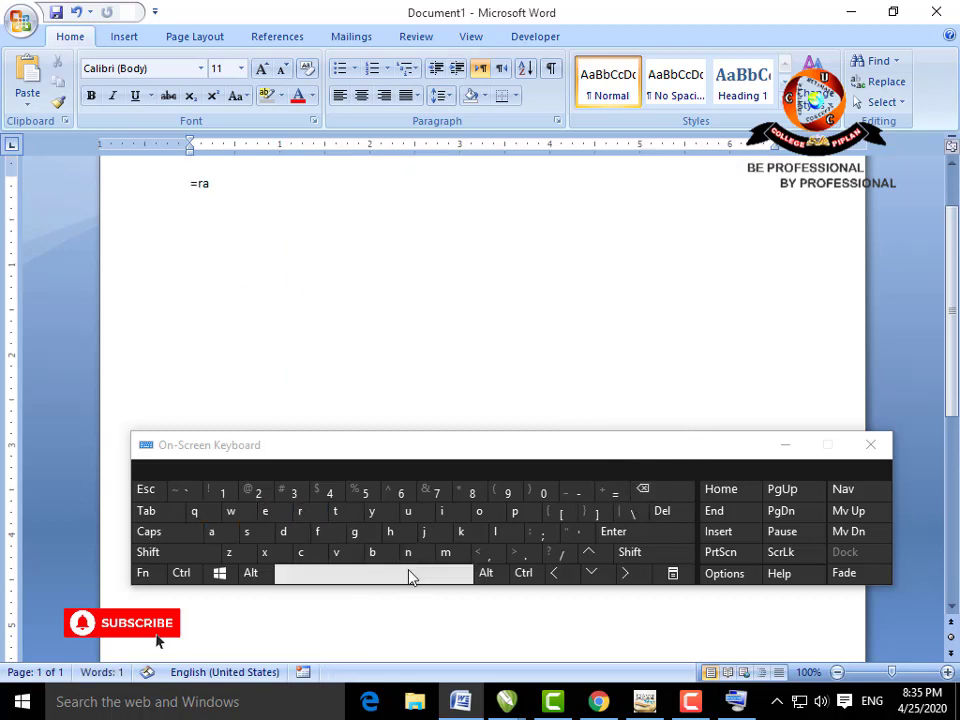
left_click(409, 562)
left_click(284, 532)
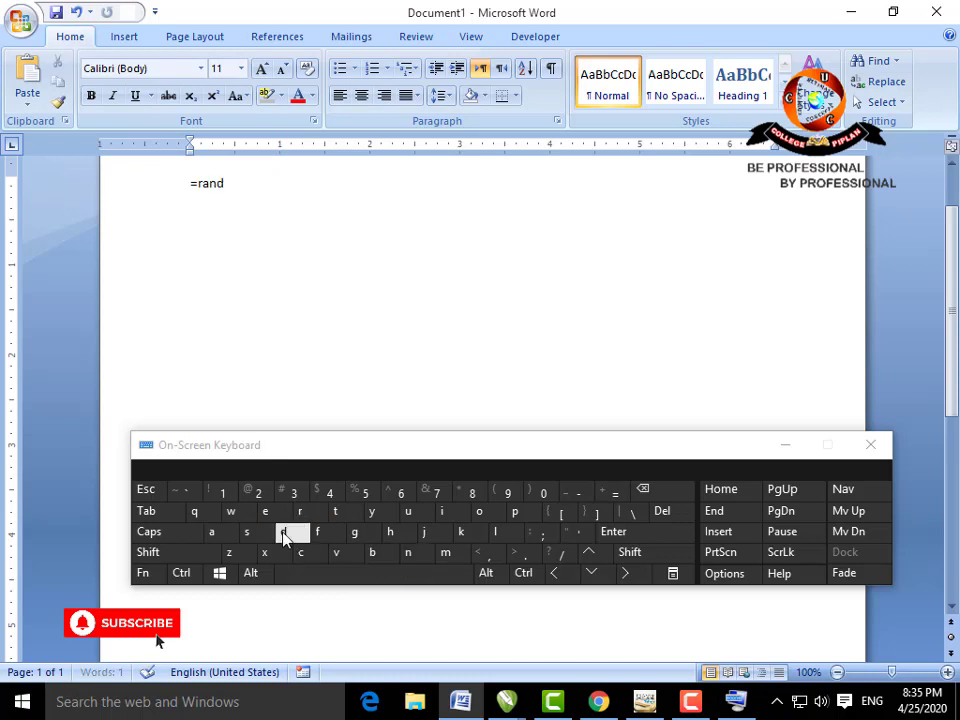
left_click(620, 556)
left_click(508, 502)
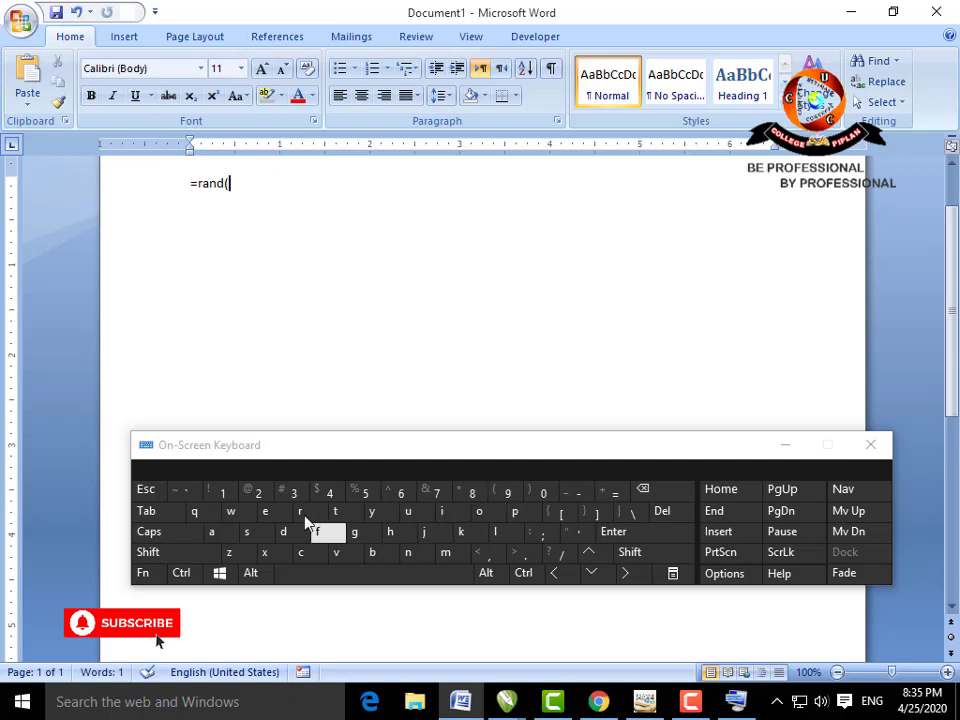
left_click(260, 493)
left_click(547, 494)
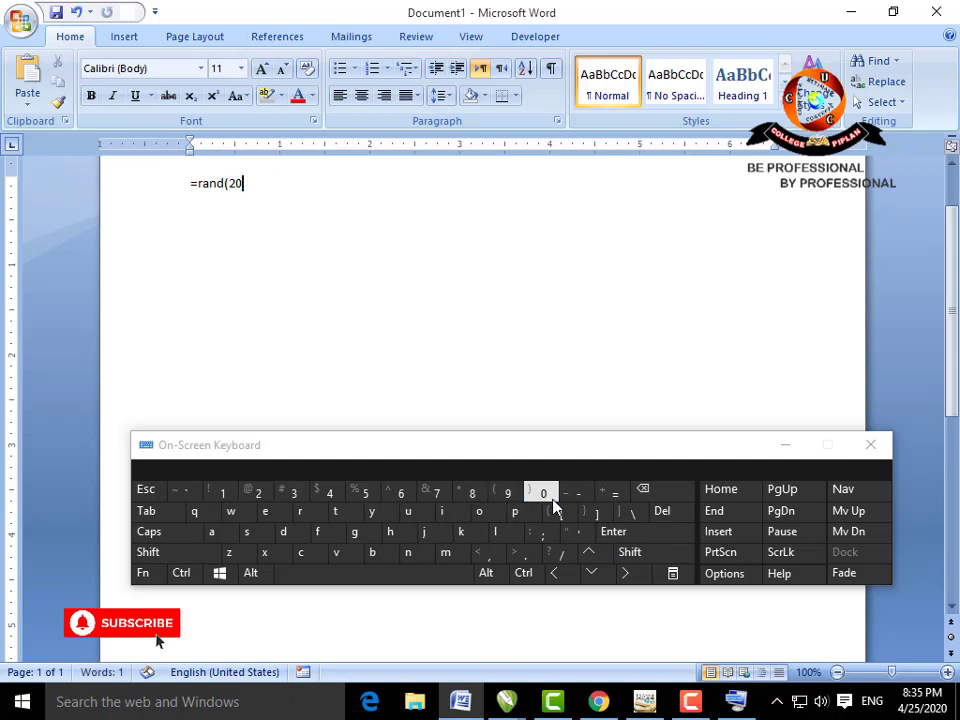
left_click(637, 556)
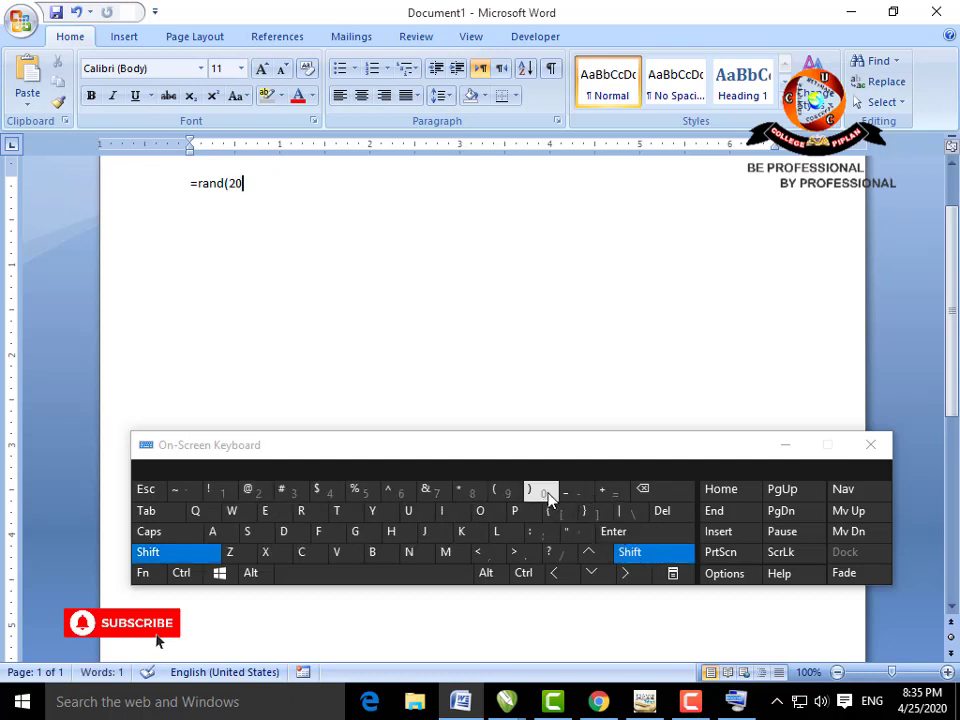
left_click(549, 493)
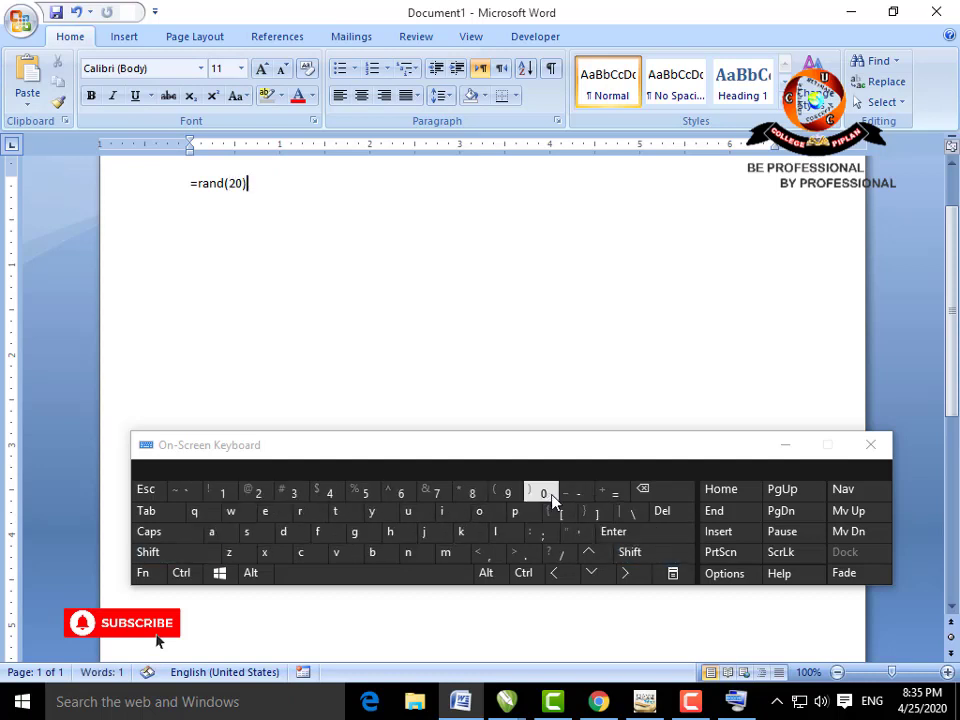
left_click(630, 538)
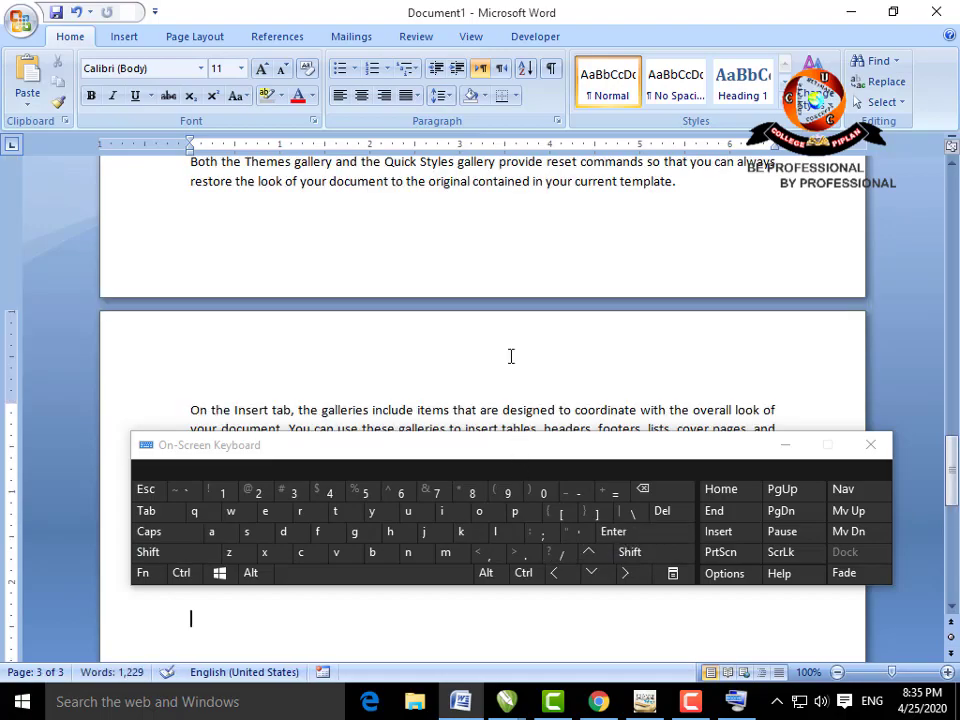
Step: Select the entire 20-paragraph sample text and delete it
scroll(510, 356, "up", 15)
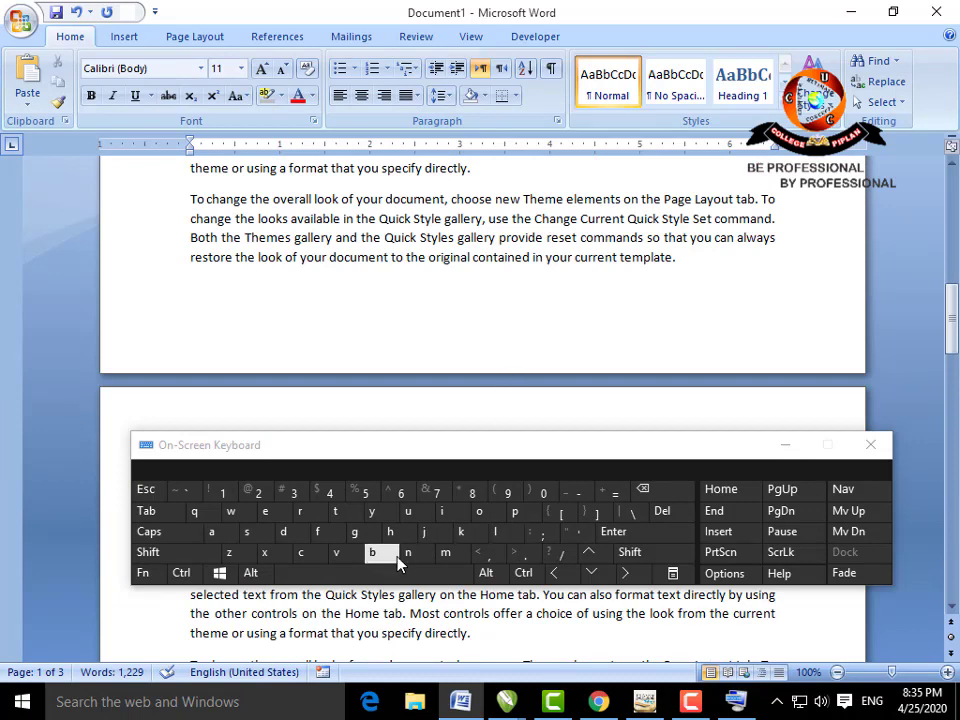
key("ctrl+a")
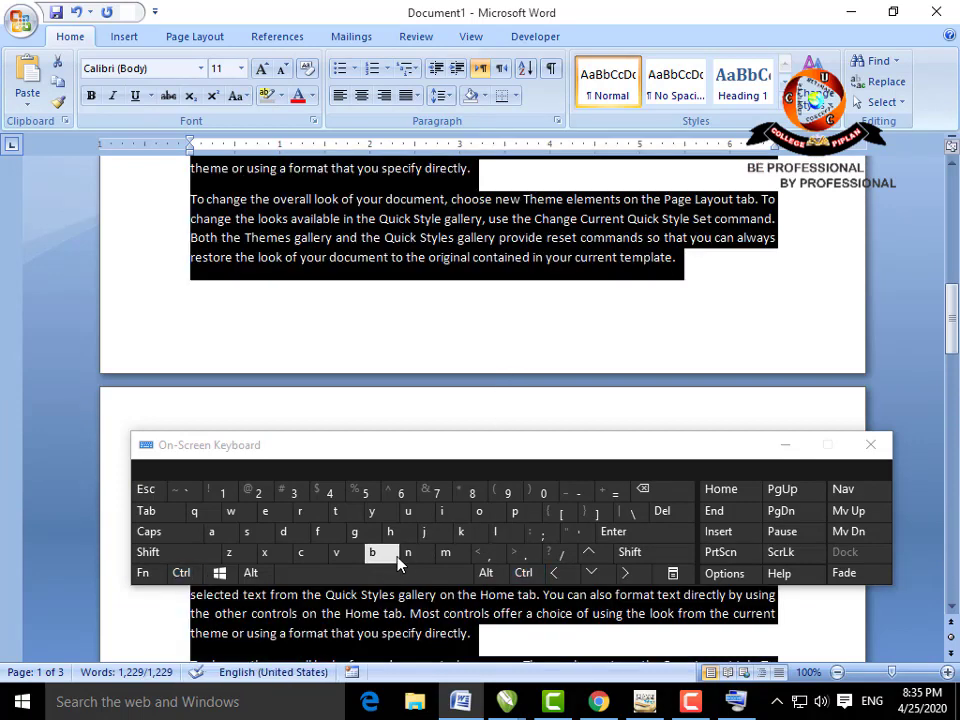
key("Delete")
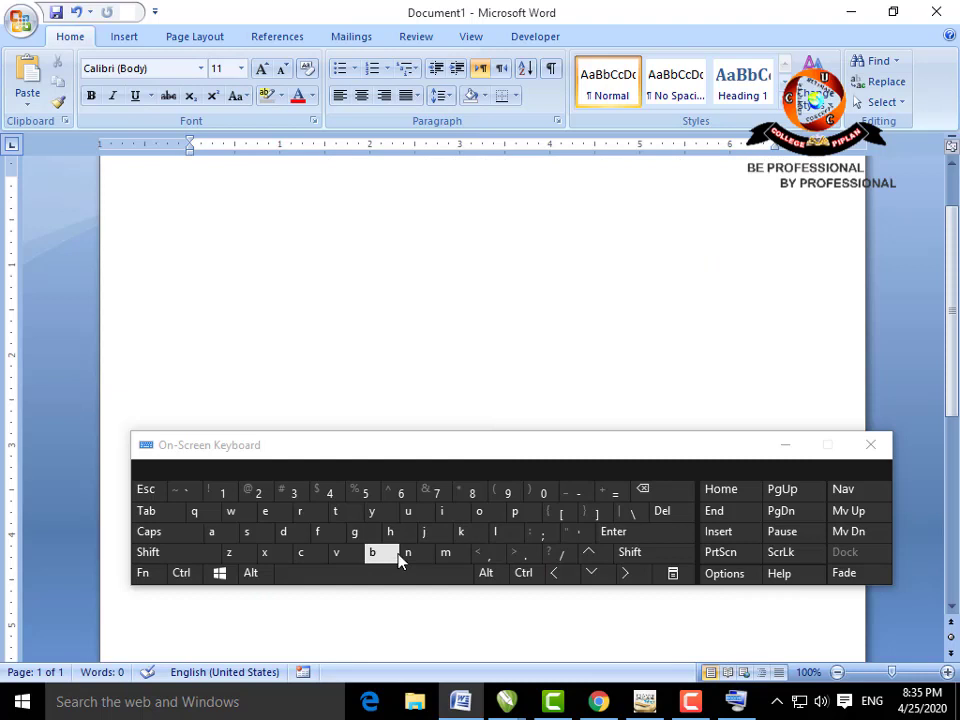
Step: Enter the formula =rand(5,10) in the empty document without running it
left_click(615, 492)
left_click(301, 512)
left_click(211, 531)
left_click(413, 557)
left_click(289, 533)
left_click(627, 556)
left_click(502, 494)
left_click(366, 494)
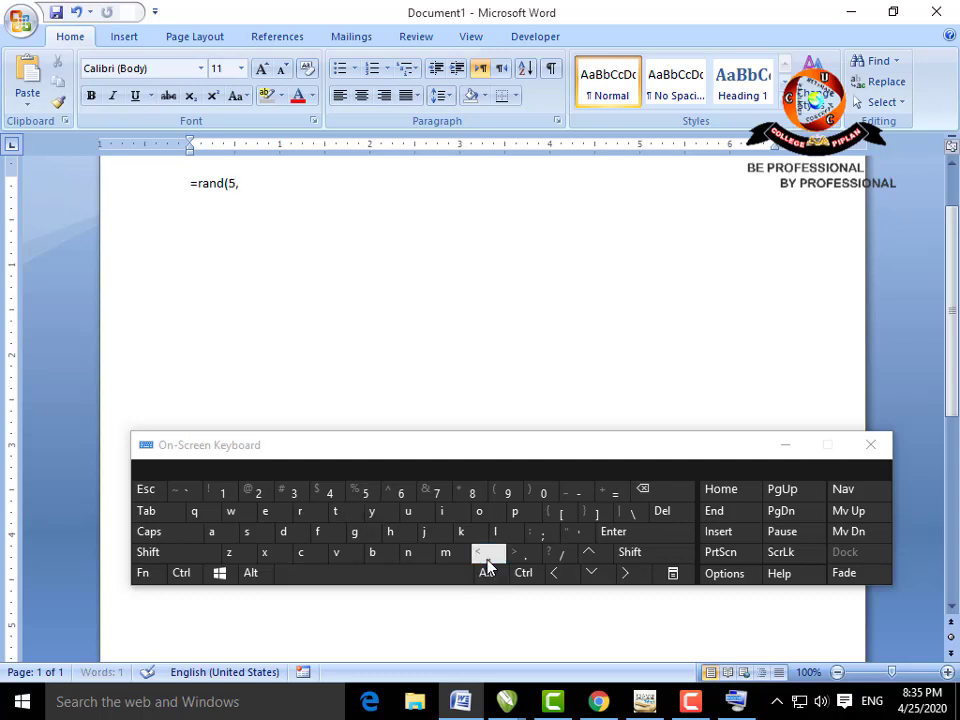
left_click(222, 490)
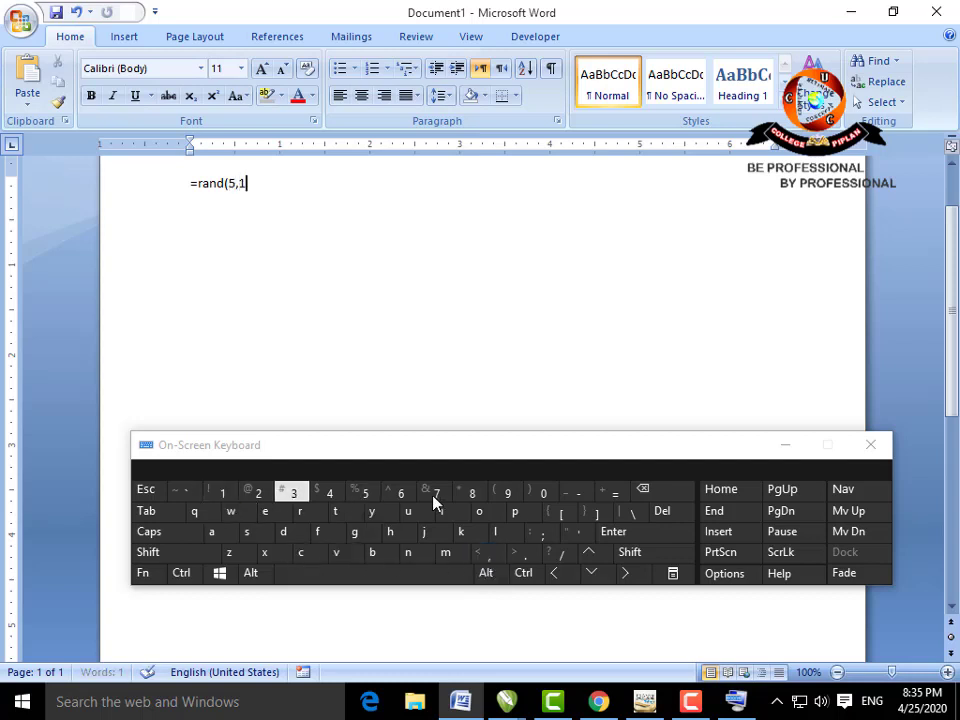
left_click(541, 491)
left_click(630, 552)
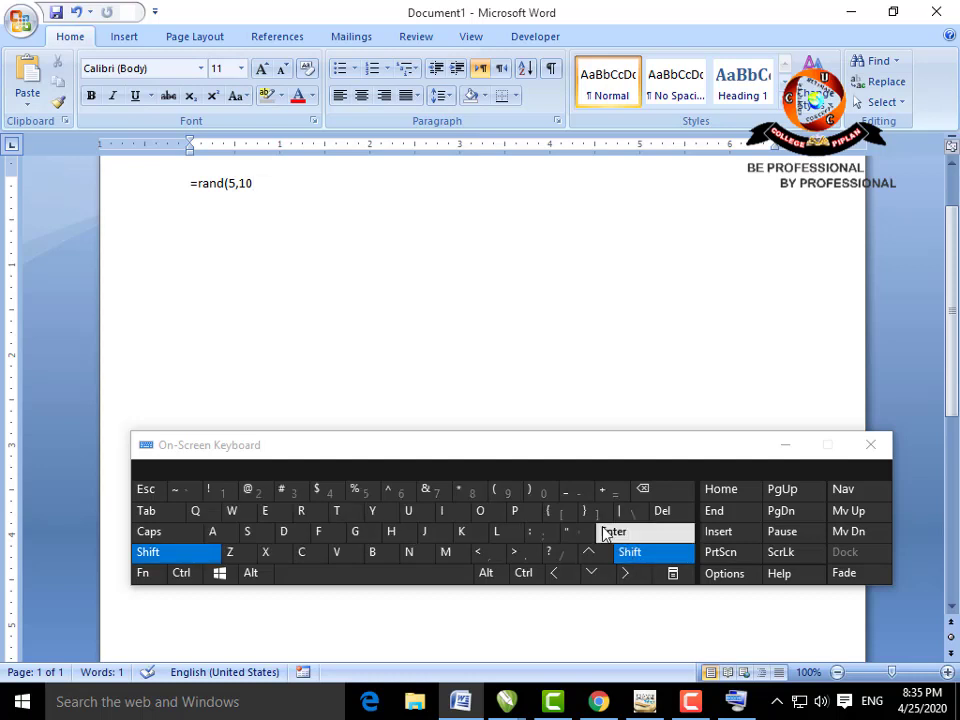
left_click(543, 491)
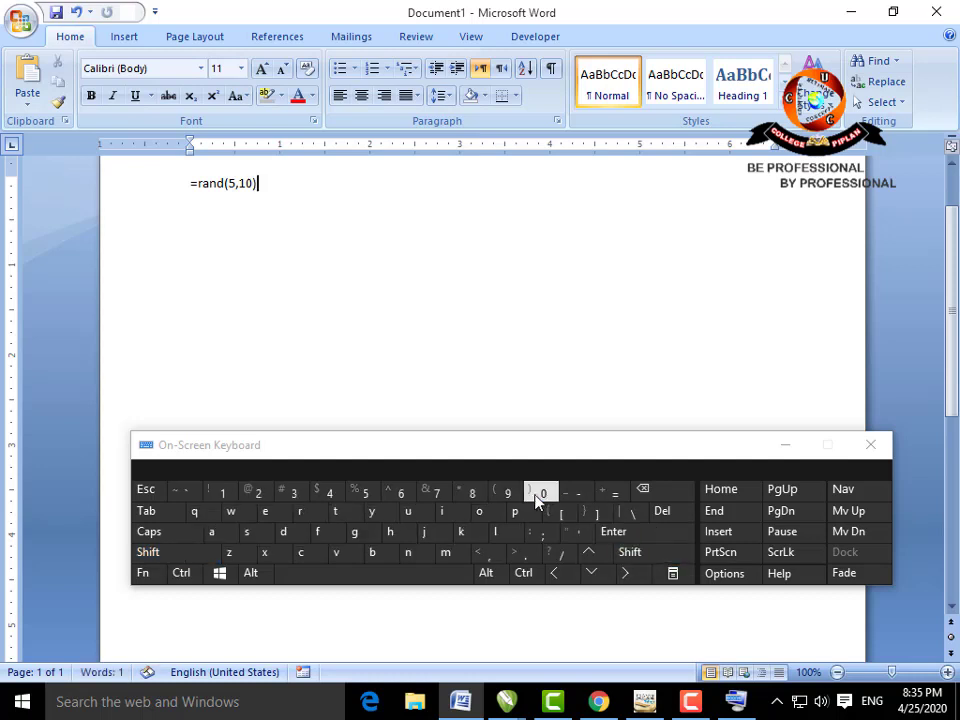
Step: Enlarge the =rand(5,10) formula line to font size 24
triple_click(232, 185)
left_click(264, 68)
left_click(264, 68)
left_click(264, 68)
left_click(264, 68)
left_click(264, 68)
left_click(264, 68)
left_click(264, 68)
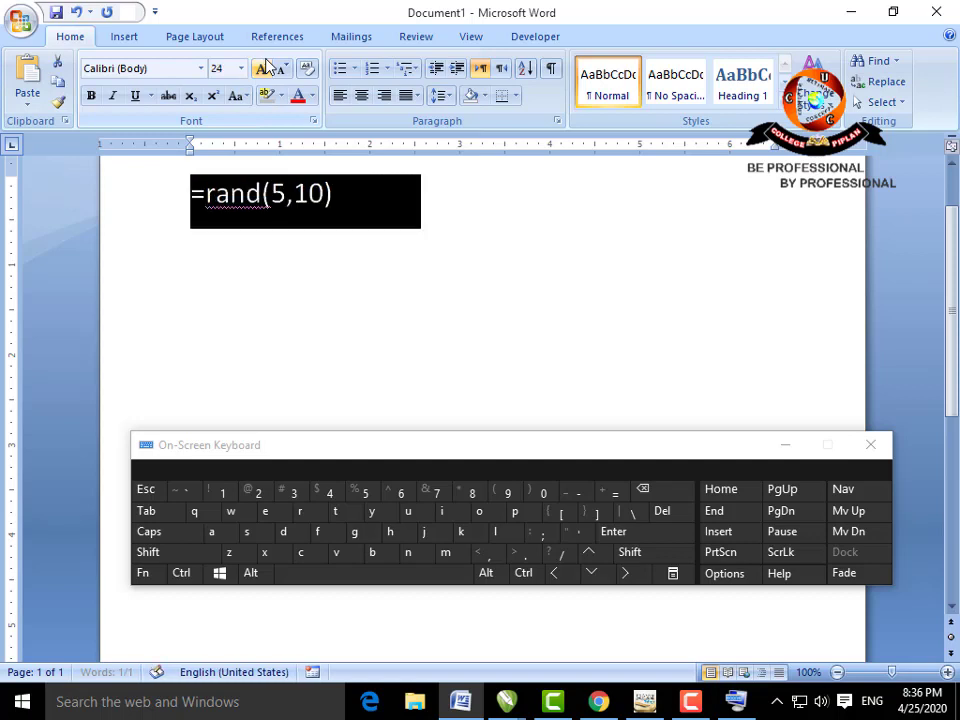
Step: Run the =rand(5,10) formula from the end of its line to generate five paragraphs of ten sentences, and review the text
left_click(380, 217)
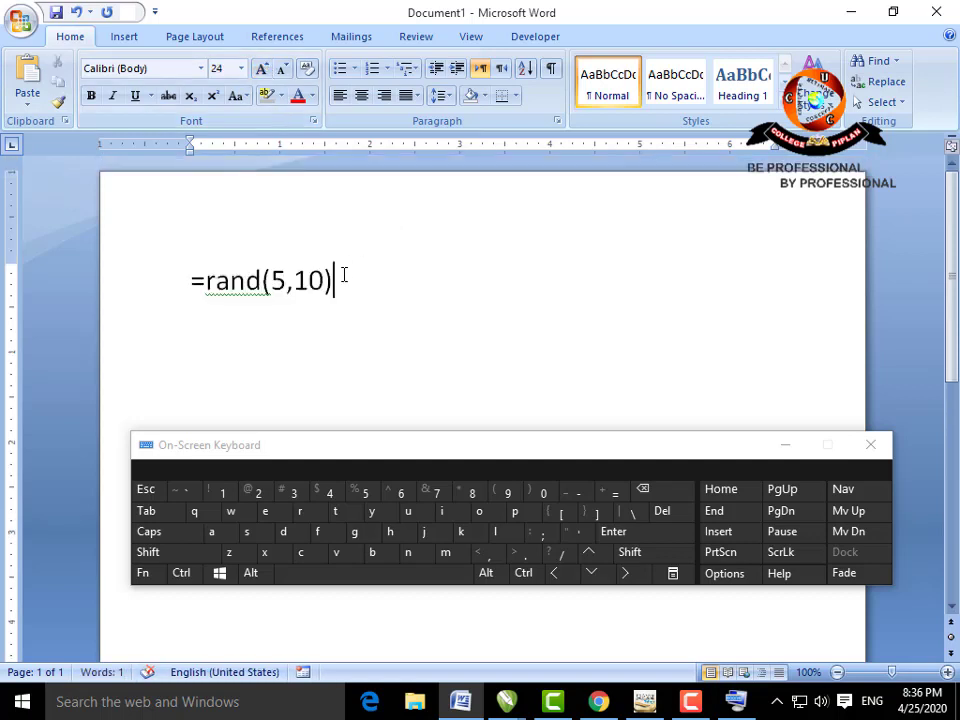
left_click(614, 531)
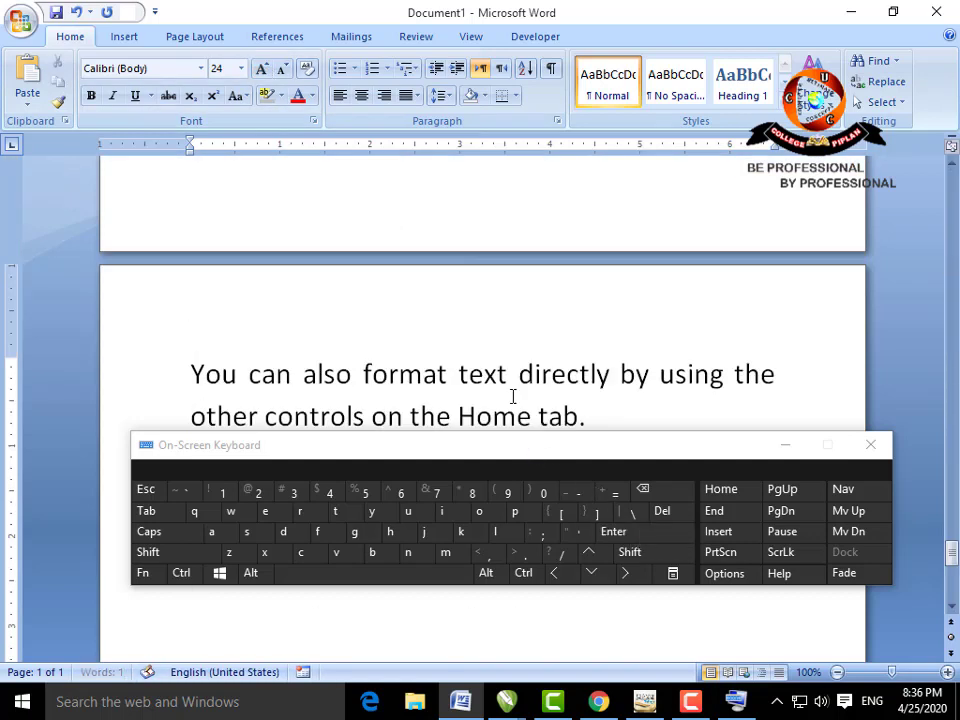
scroll(513, 398, "up", 3)
scroll(513, 398, "down", 5)
scroll(513, 398, "up", 3)
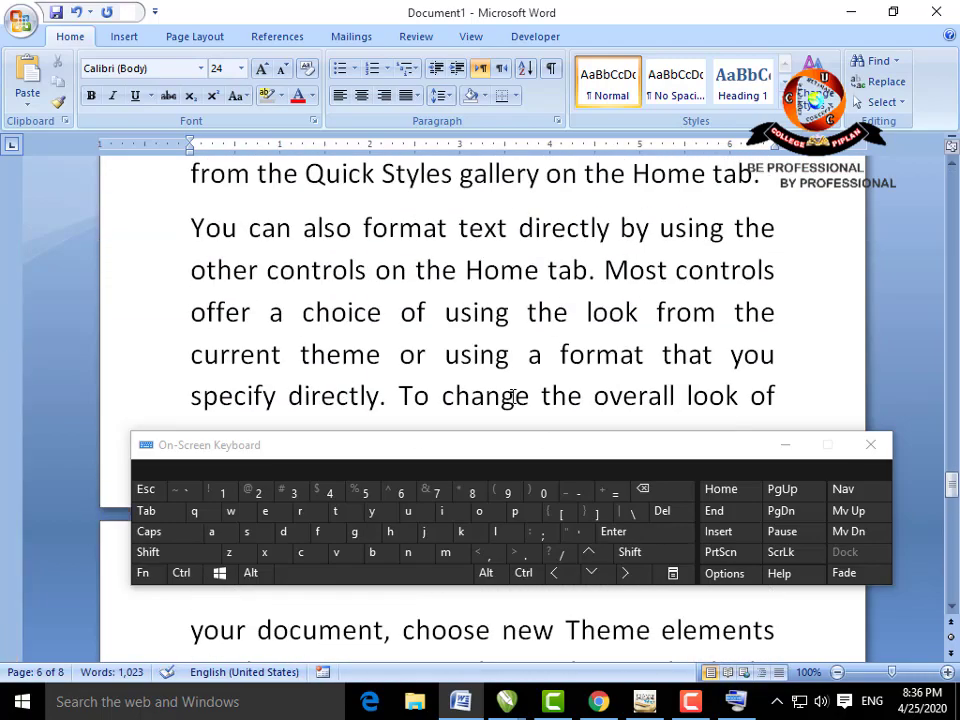
scroll(513, 398, "up", 10)
scroll(513, 398, "up", 10)
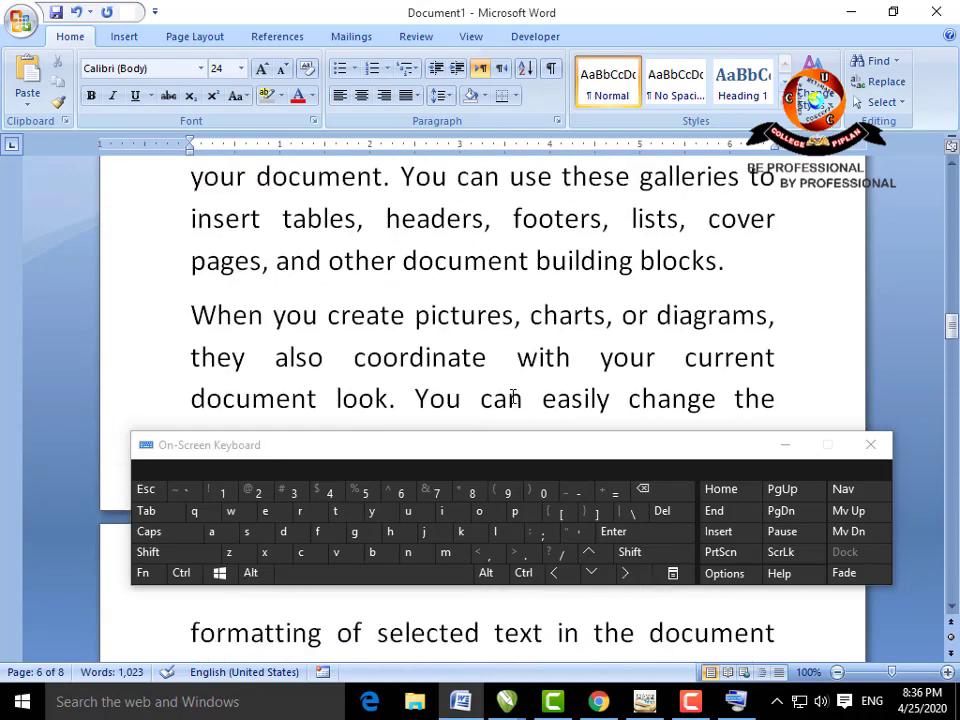
scroll(513, 398, "up", 2)
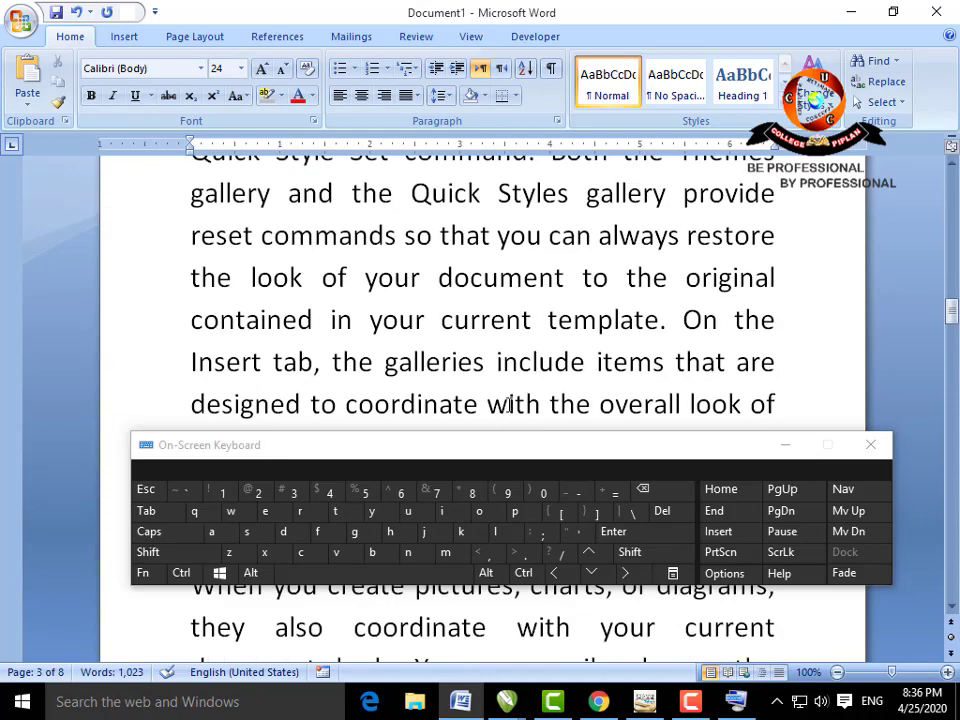
Step: Clear the document by selecting and deleting all text produced by =rand(5,10)
left_click(523, 572)
left_click(211, 531)
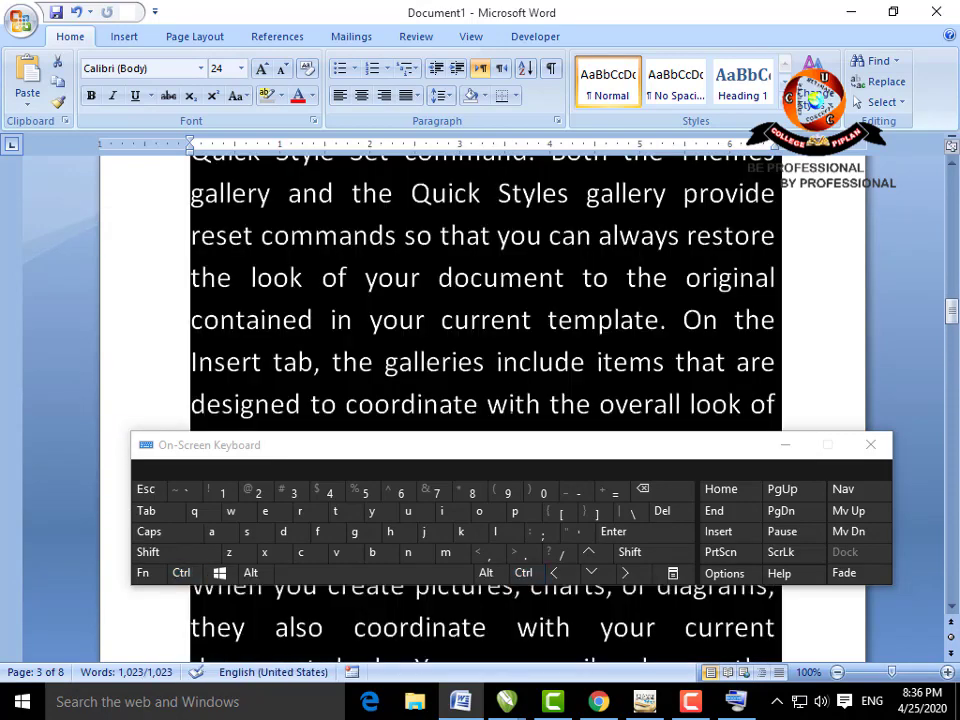
key("Delete")
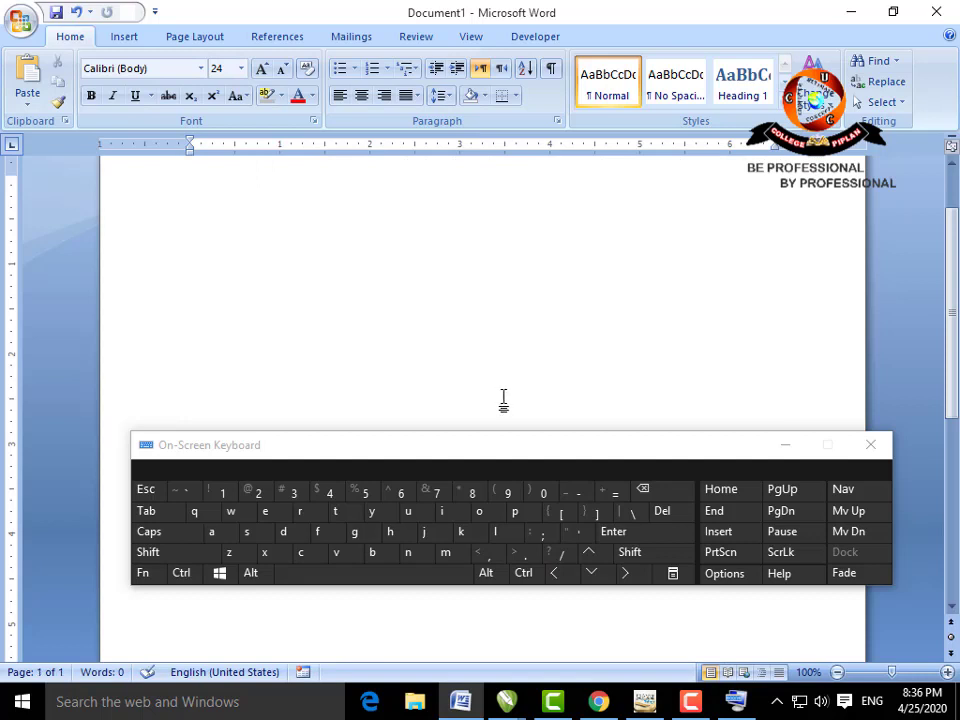
Step: Enter the formula =lorem() in the empty document without running it
left_click(604, 492)
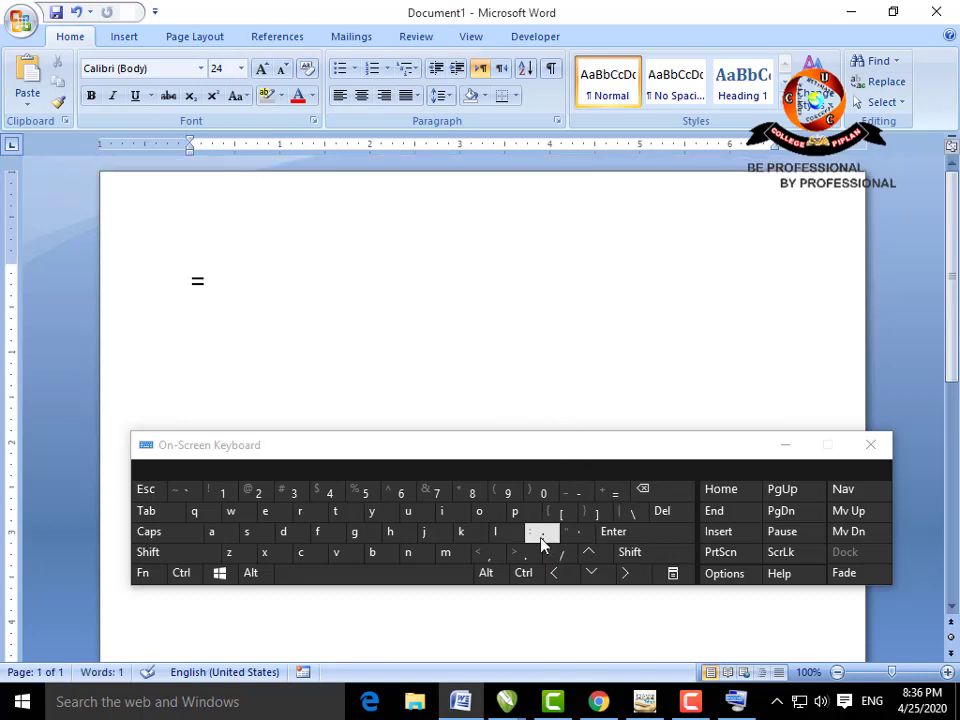
left_click(503, 536)
left_click(493, 516)
left_click(306, 513)
left_click(270, 514)
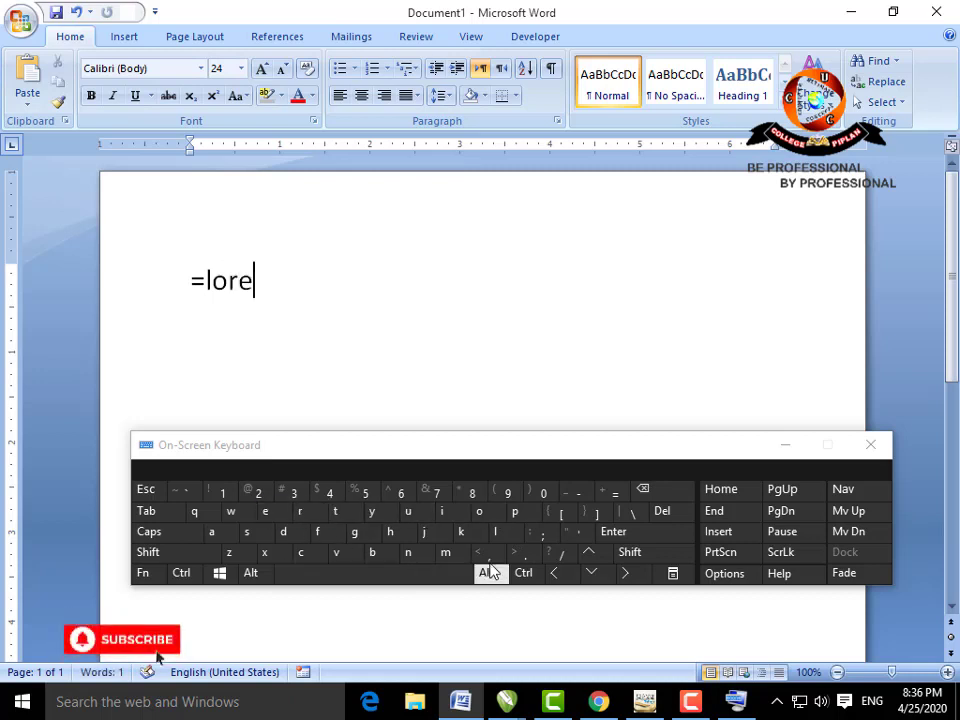
left_click(445, 552)
left_click(630, 552)
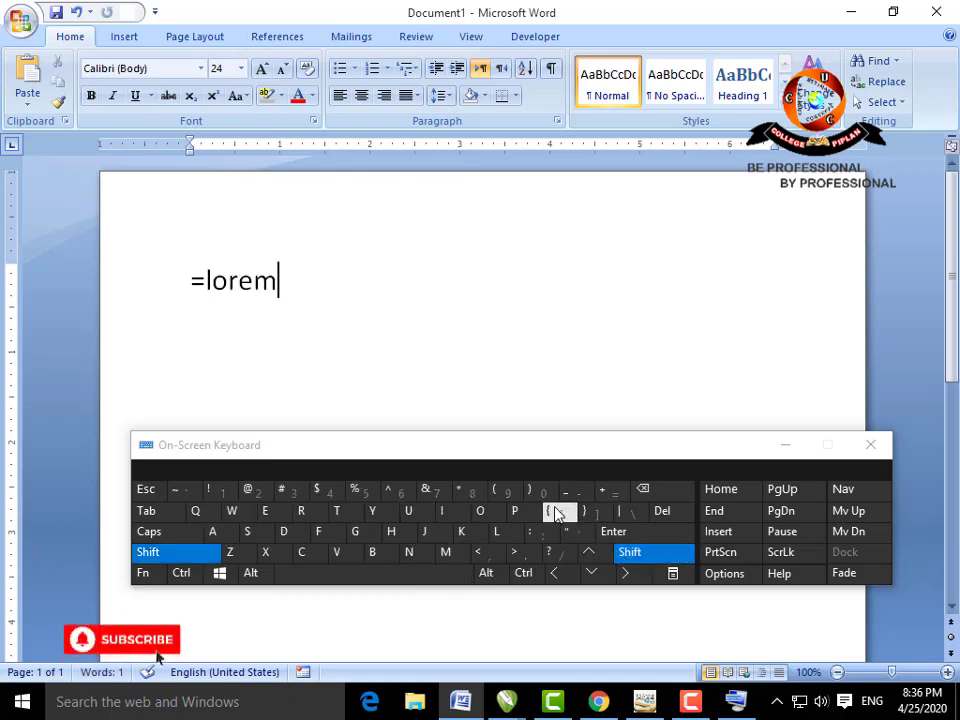
left_click(500, 490)
left_click(630, 552)
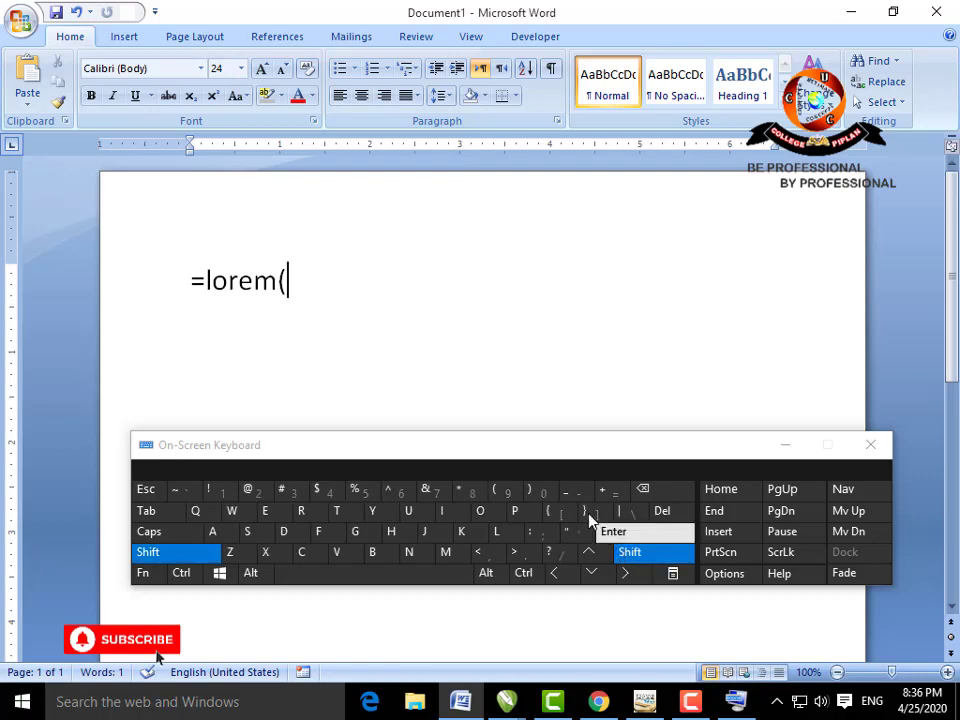
left_click(543, 490)
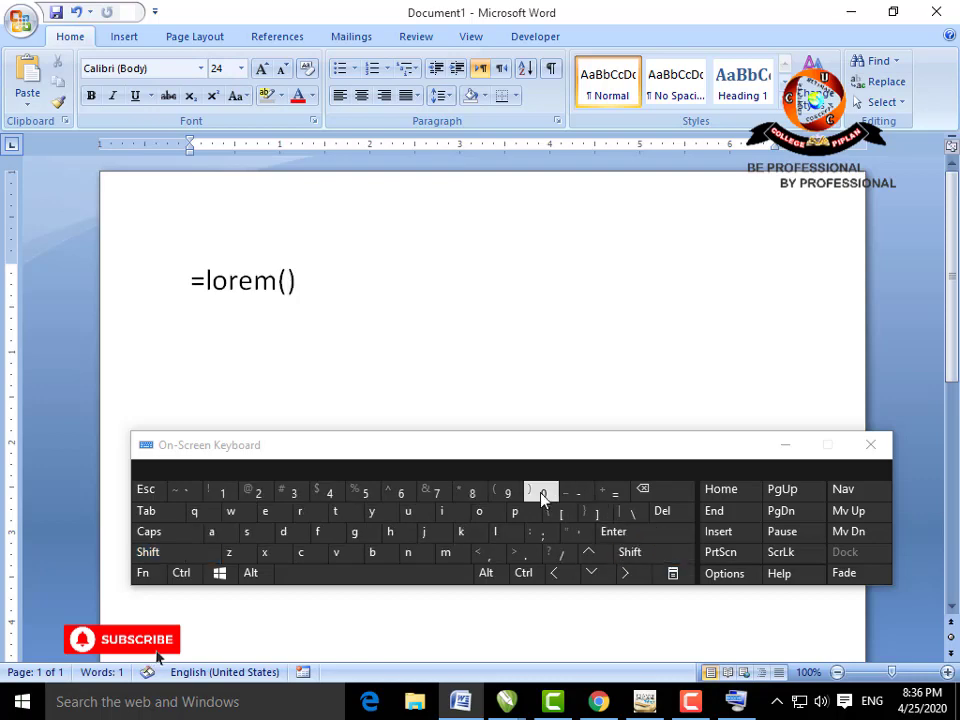
Step: Run the =lorem() formula to generate Latin placeholder paragraphs, and review the text
left_click(650, 540)
scroll(553, 400, "down", 1)
scroll(549, 402, "up", 1)
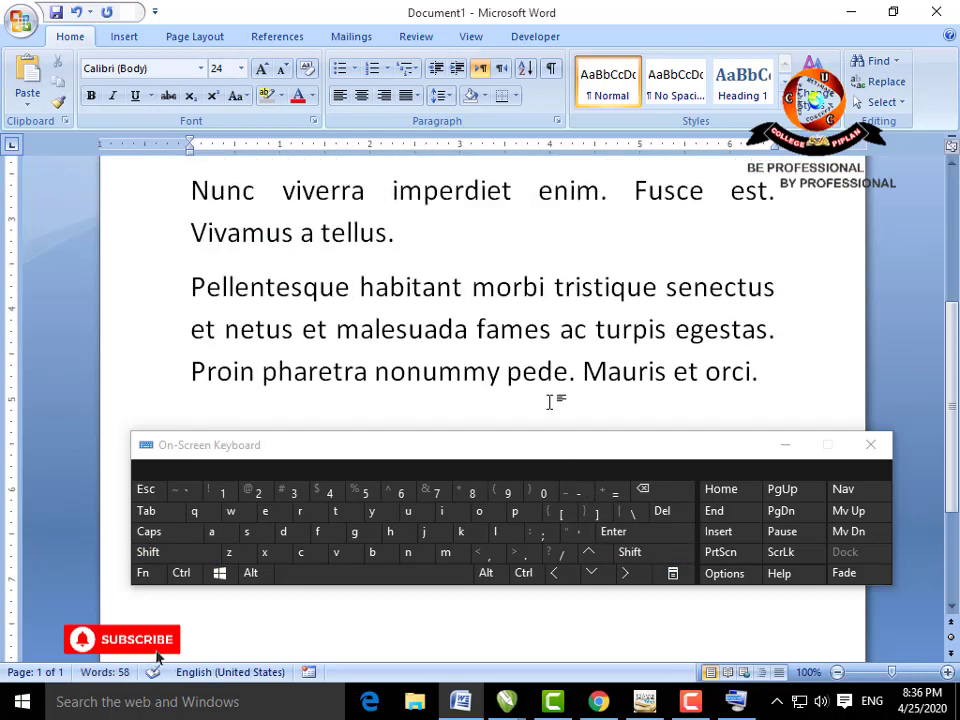
scroll(549, 402, "up", 3)
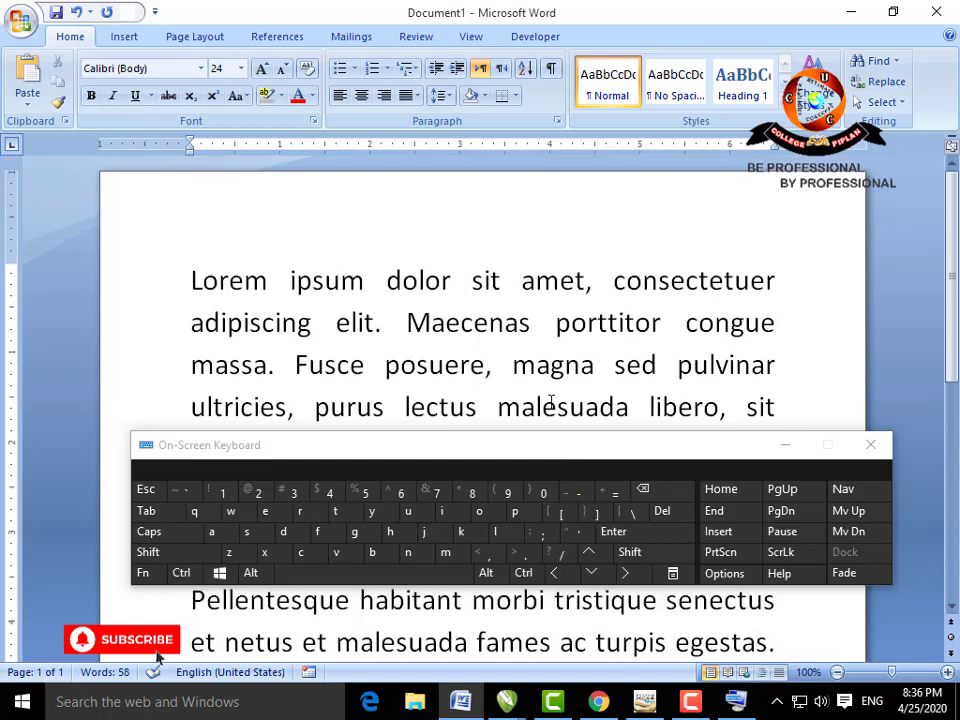
scroll(550, 402, "down", 2)
Step: Delete all the generated lorem text and increase the font size to 36 for new text
key("ctrl+a")
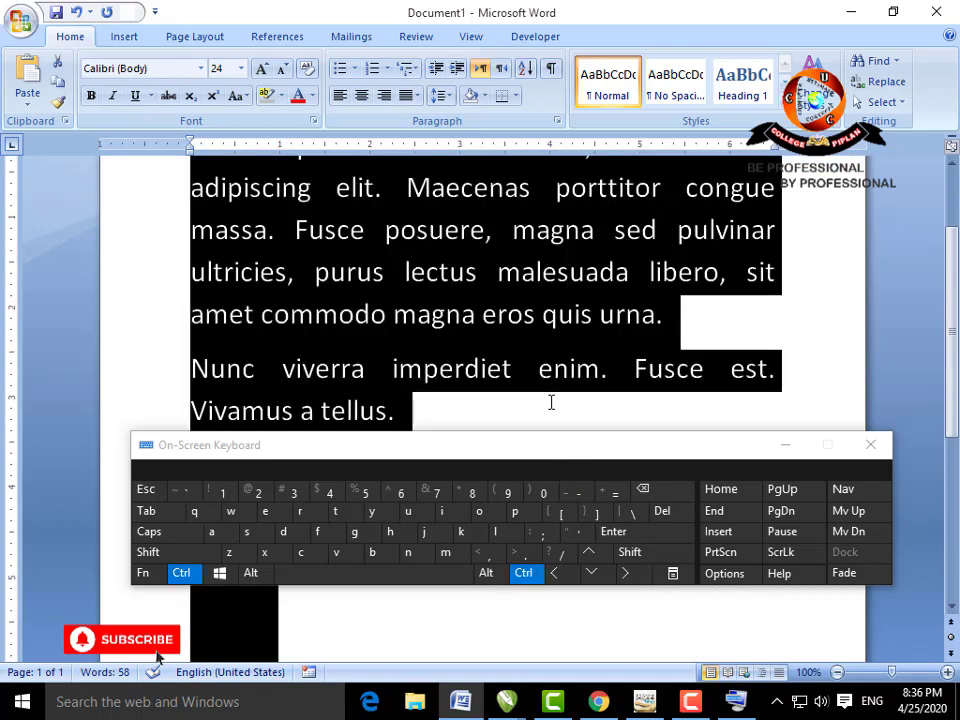
key("Delete")
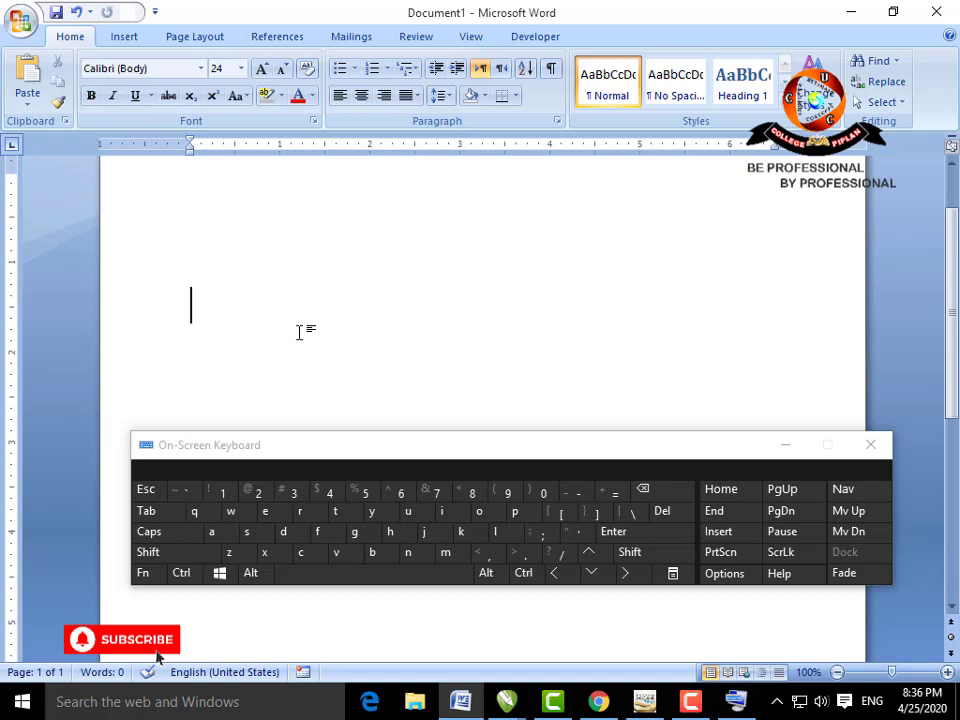
left_click(261, 68)
left_click(261, 68)
left_click(261, 68)
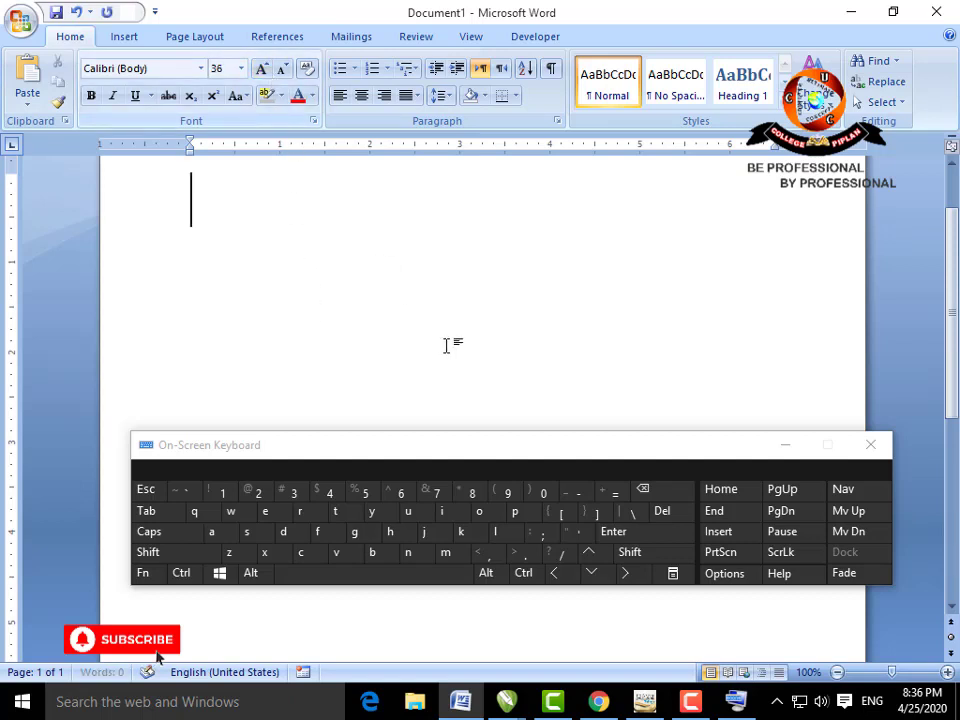
Step: Insert a trademark symbol in the empty document by entering the AutoCorrect code (tm)
left_click(630, 552)
left_click(507, 490)
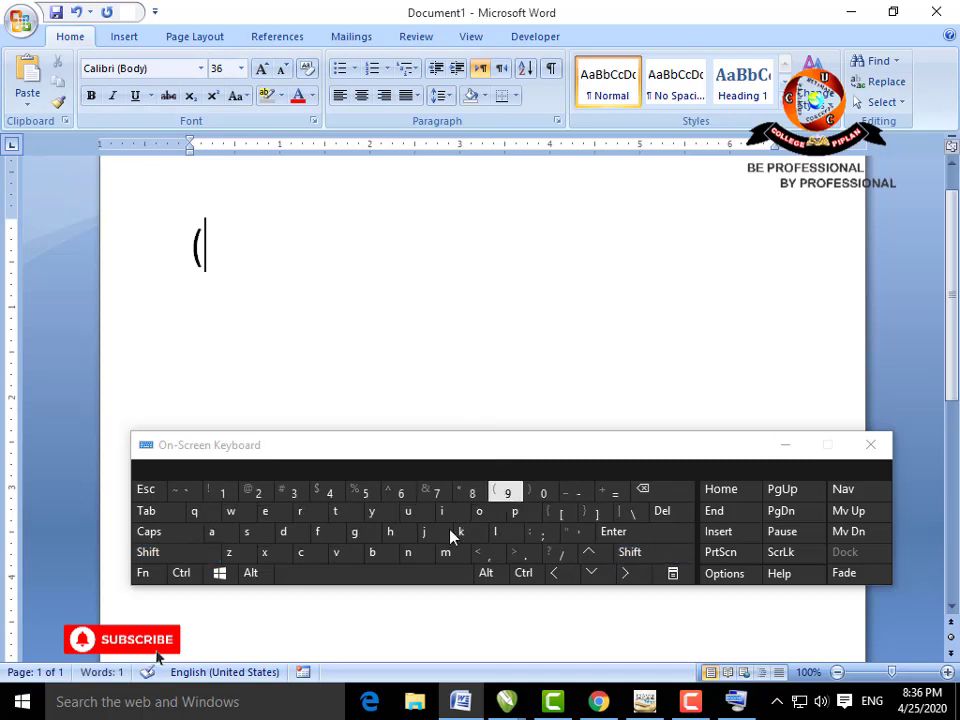
left_click(340, 511)
left_click(443, 555)
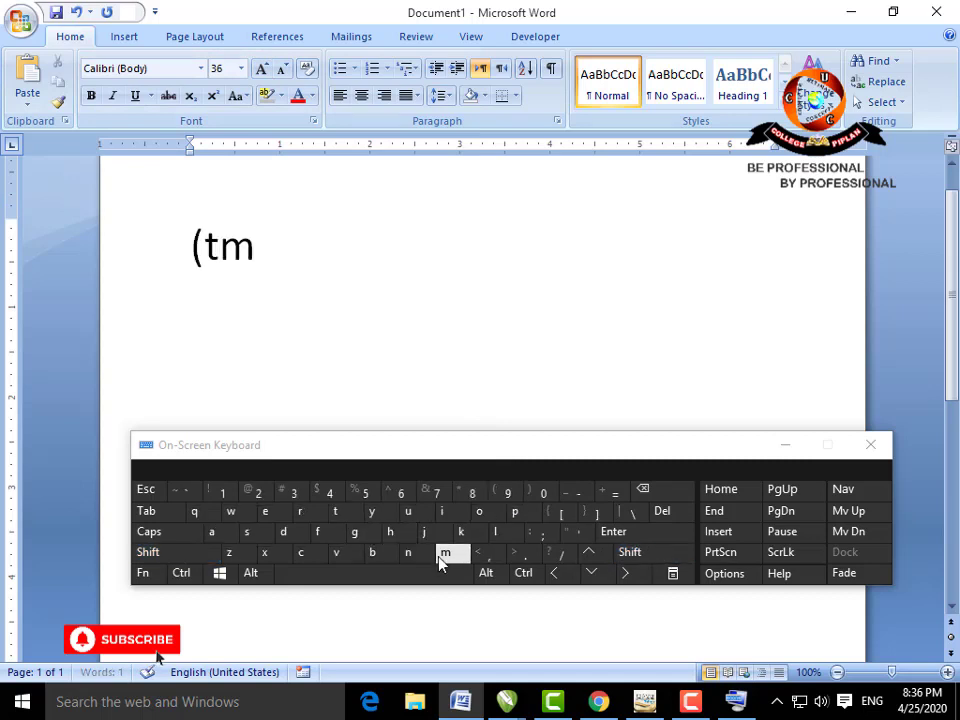
left_click(625, 555)
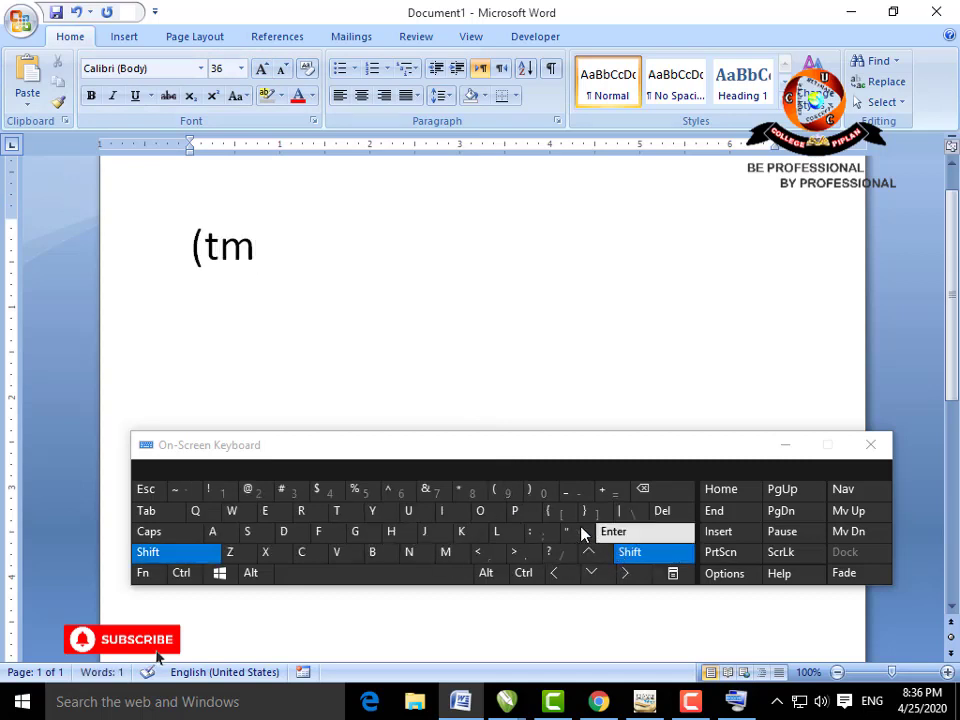
left_click(540, 495)
Step: Replace the trademark symbol with a registered symbol by entering the AutoCorrect code (r)
mouse_move(235, 263)
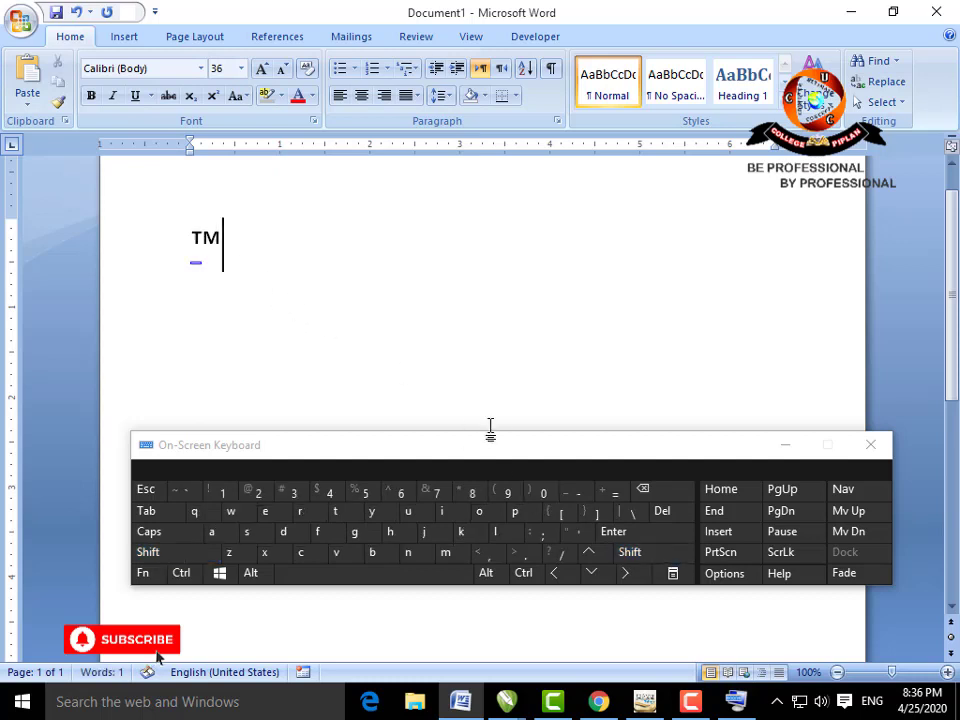
left_click_drag(234, 281, 310, 358)
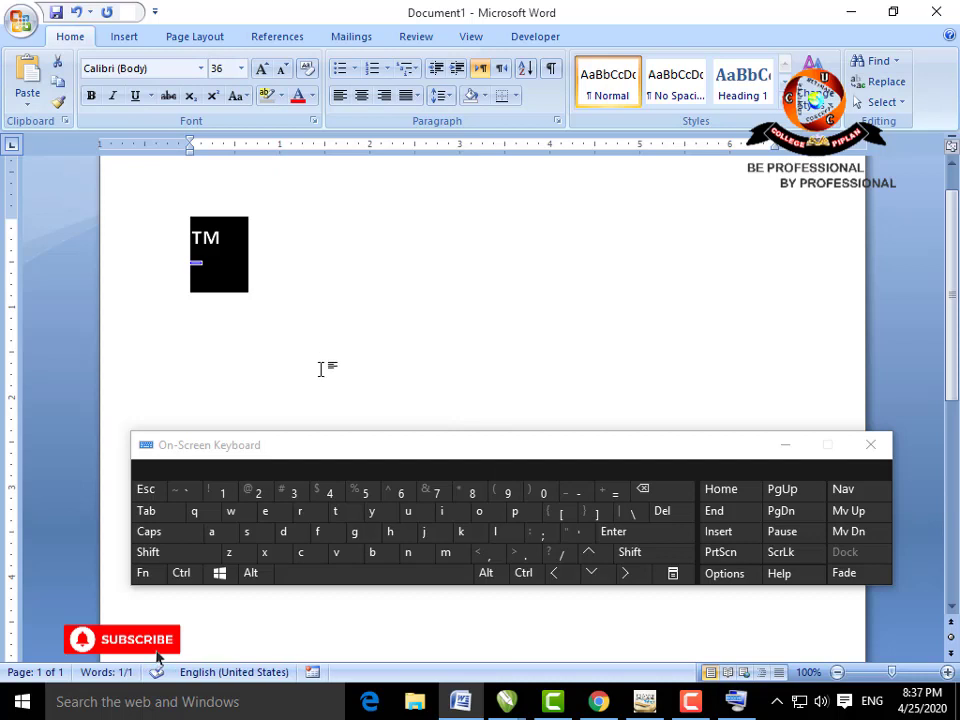
key("shift")
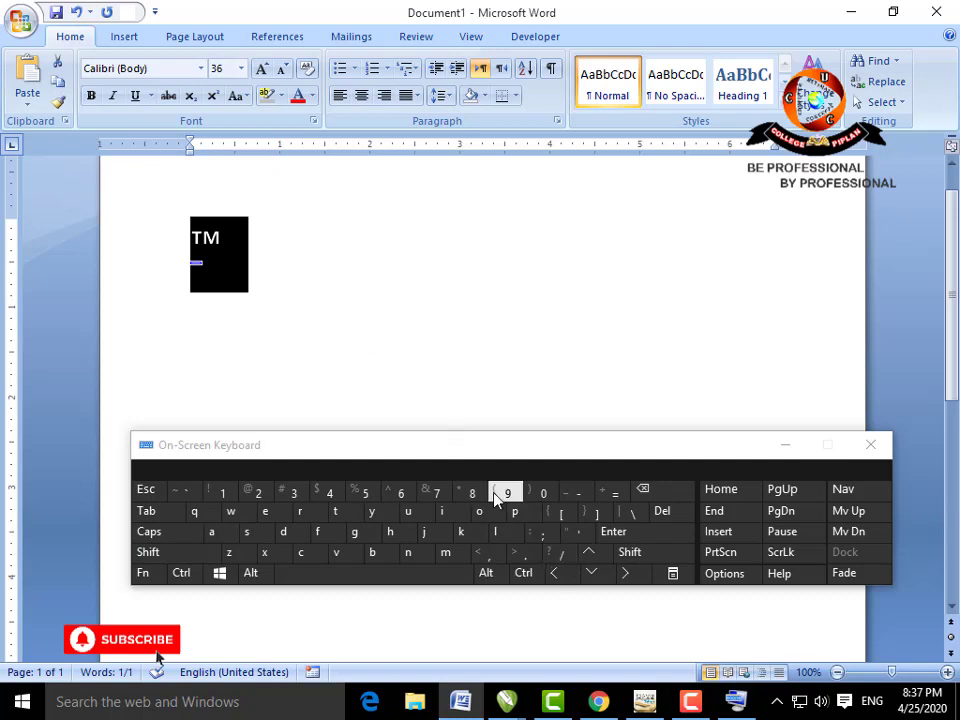
left_click(626, 552)
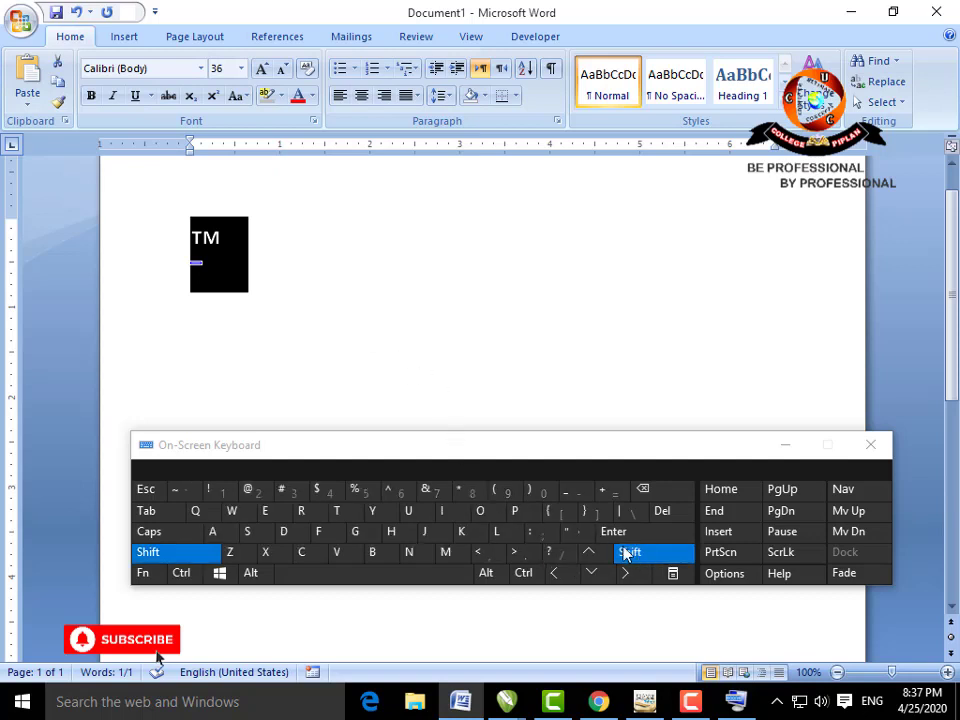
left_click(506, 492)
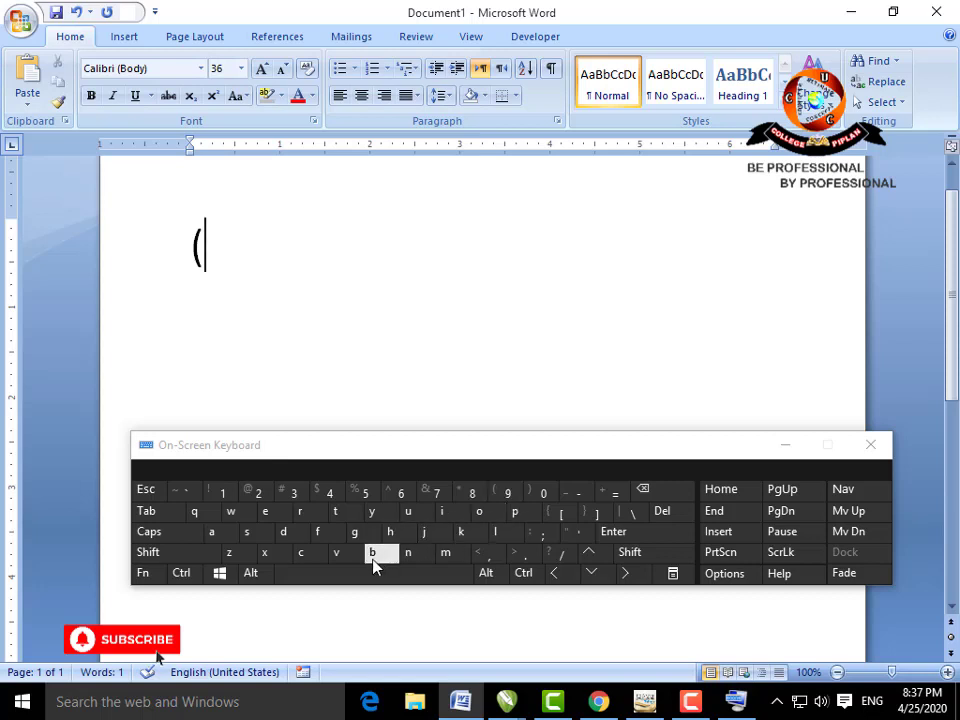
left_click(304, 519)
left_click(632, 552)
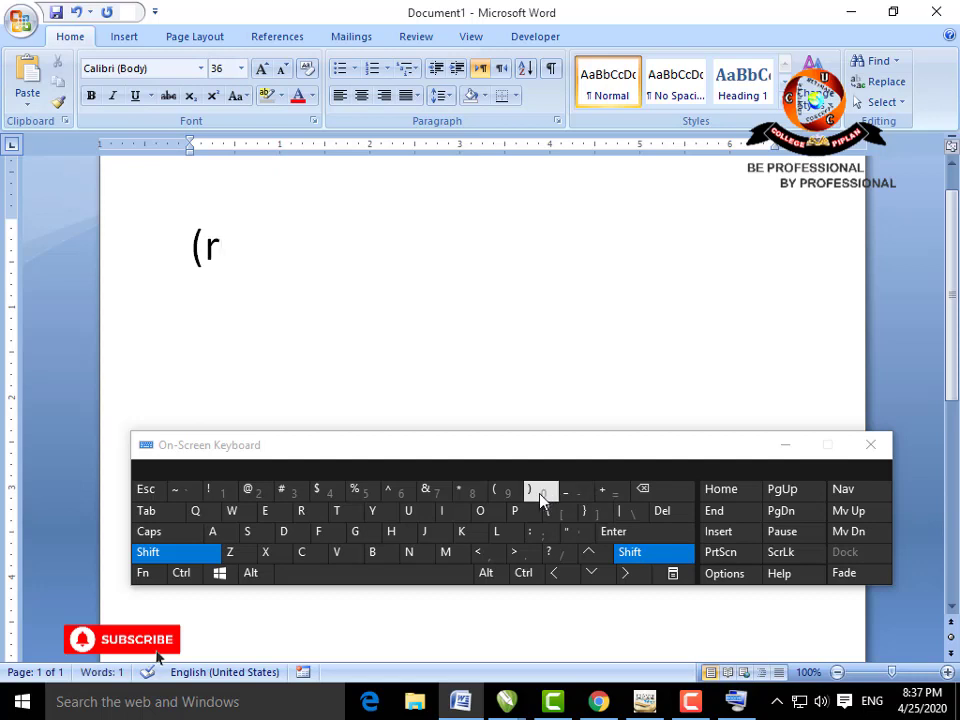
left_click(540, 495)
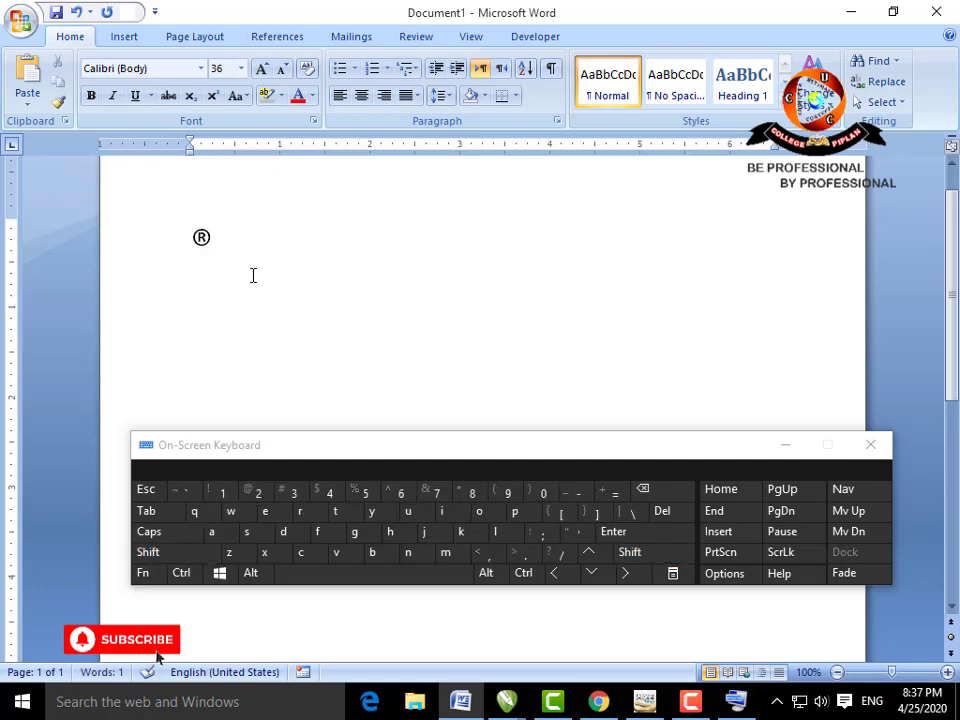
Step: Delete the registered symbol and insert a copyright symbol by entering the AutoCorrect code (c)
left_click_drag(253, 275, 184, 270)
left_click(658, 500)
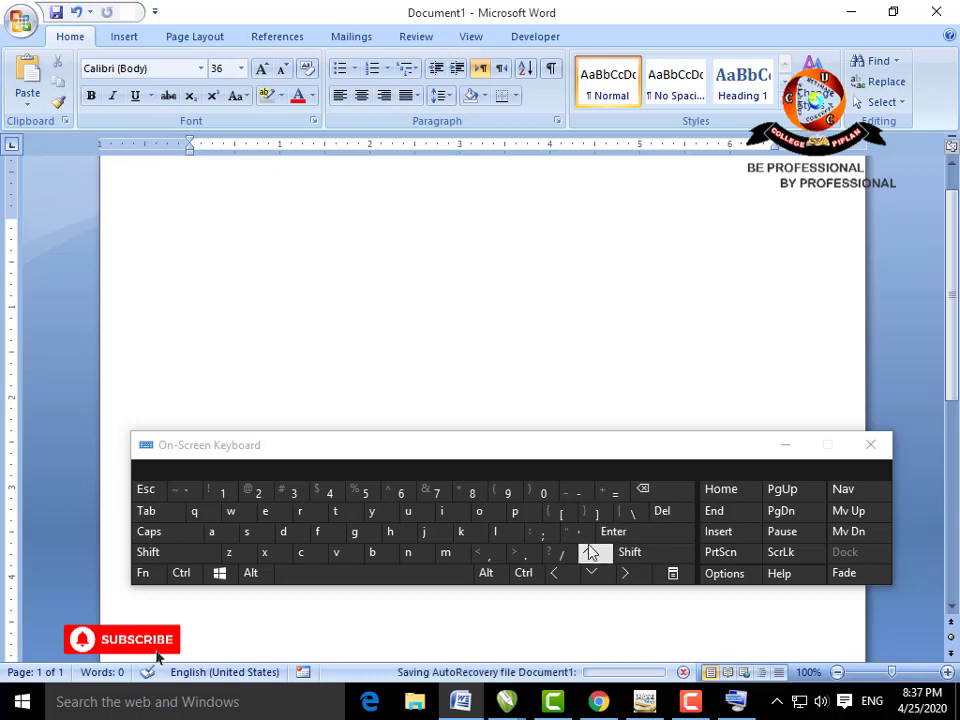
left_click(628, 558)
left_click(497, 494)
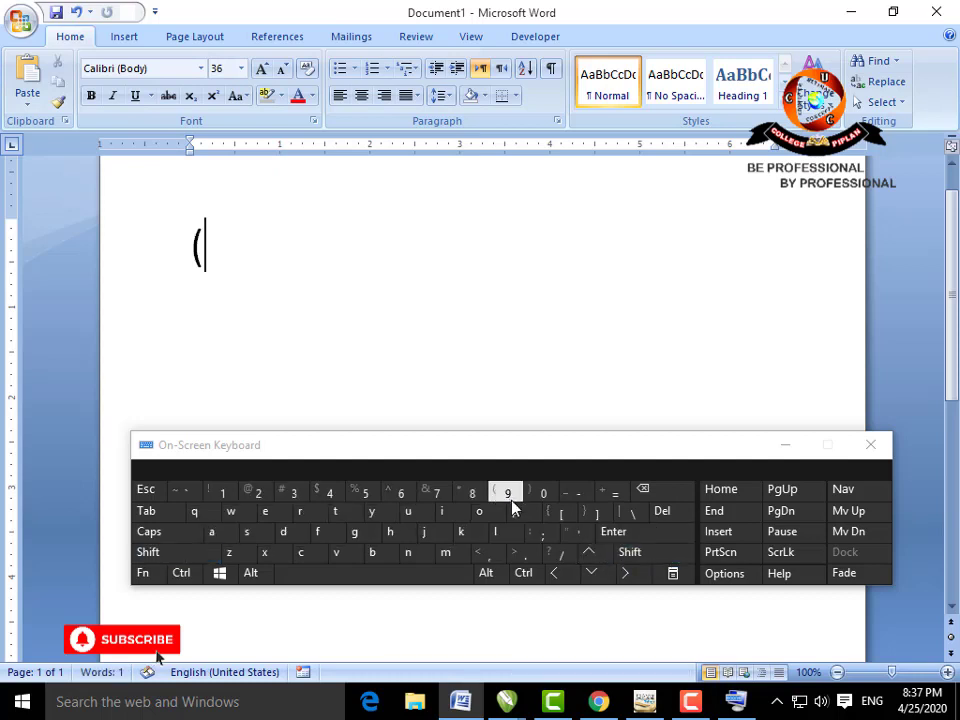
left_click(313, 554)
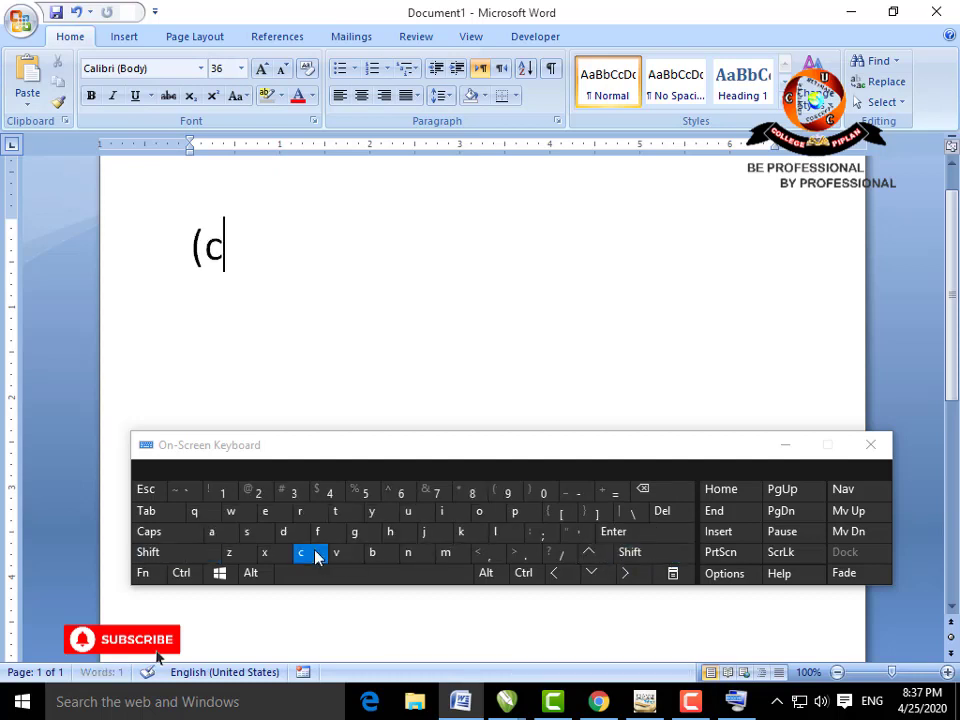
left_click(627, 553)
left_click(547, 500)
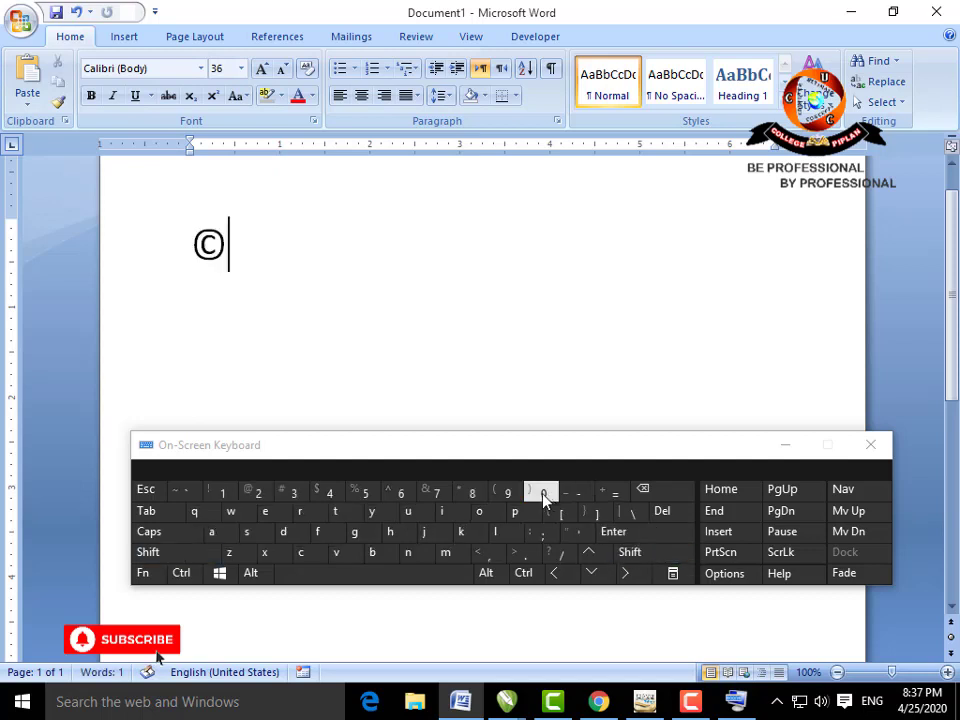
Step: Delete the copyright symbol and insert a smiley face by entering the AutoCorrect code :)
left_click_drag(259, 276, 192, 258)
mouse_move(205, 272)
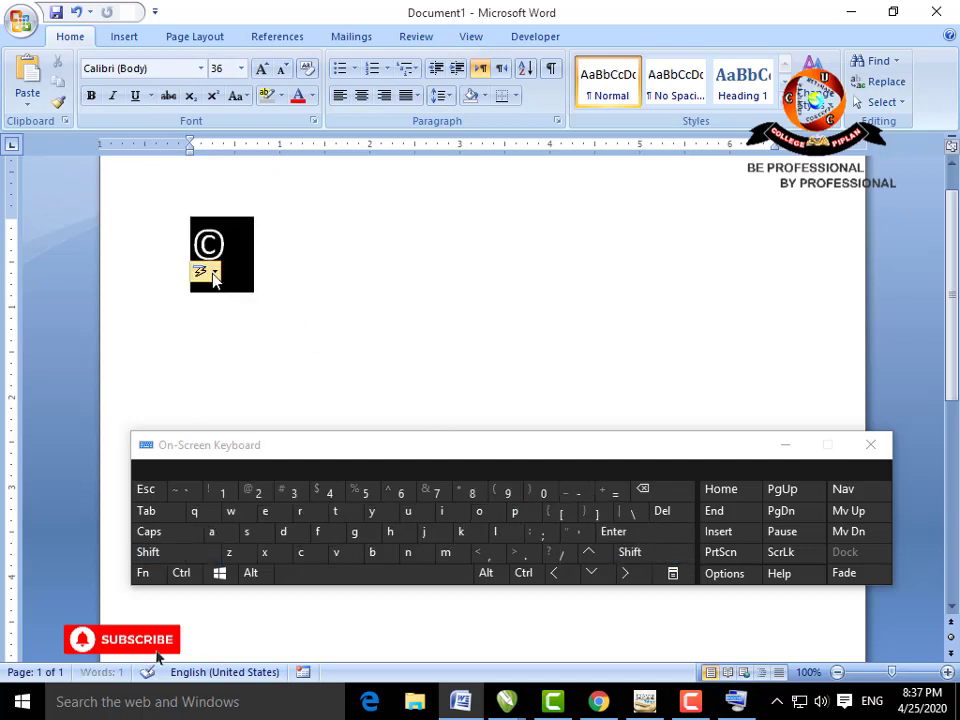
key("BackSpace")
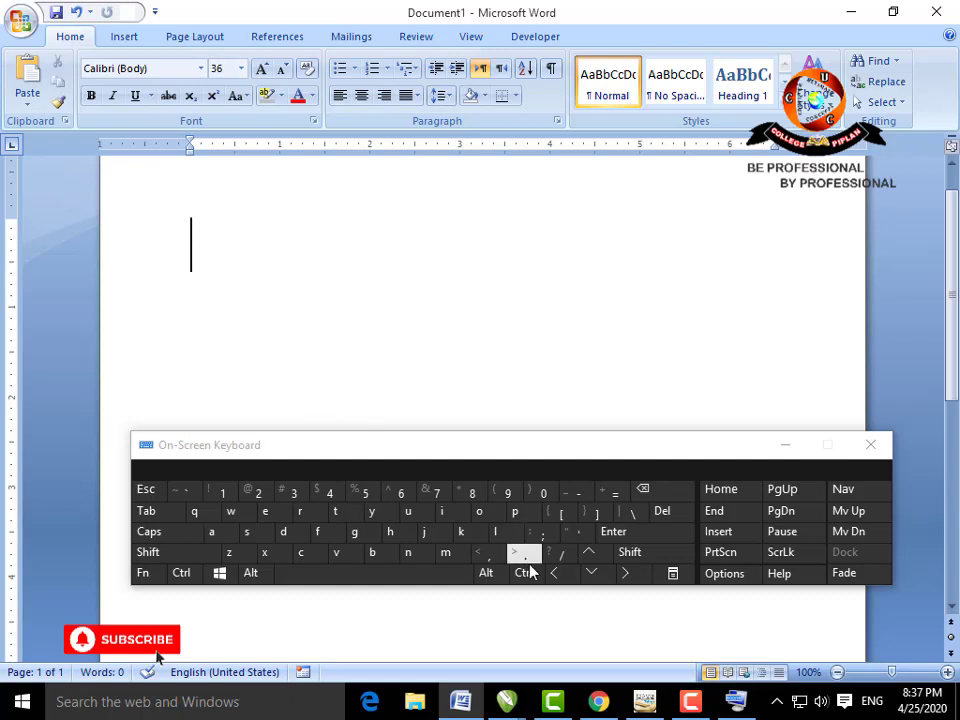
left_click(625, 557)
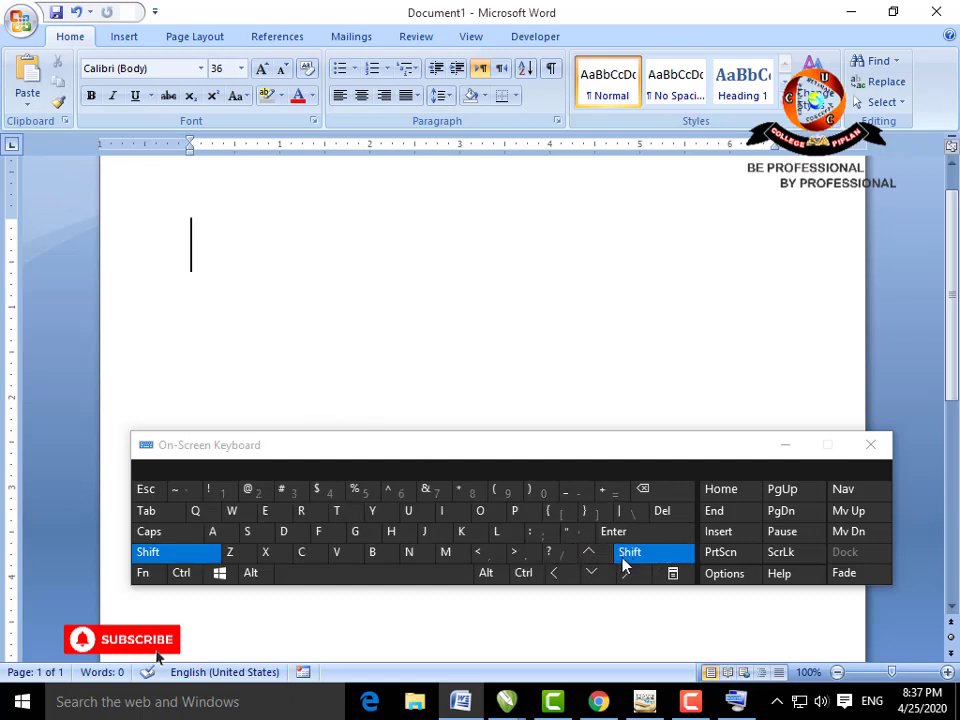
left_click(543, 545)
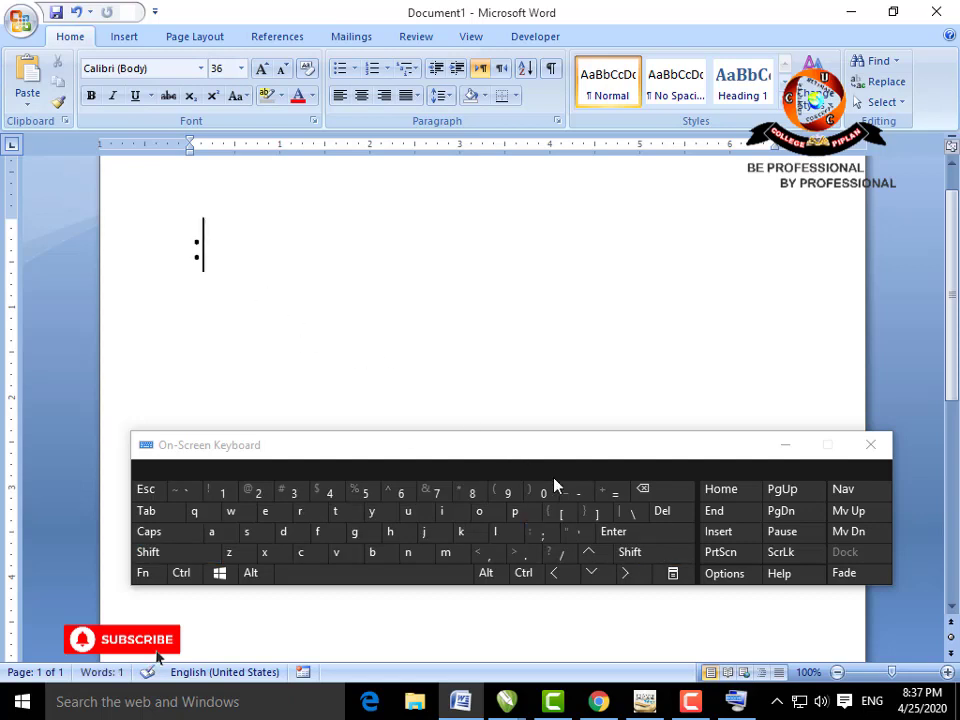
left_click(633, 553)
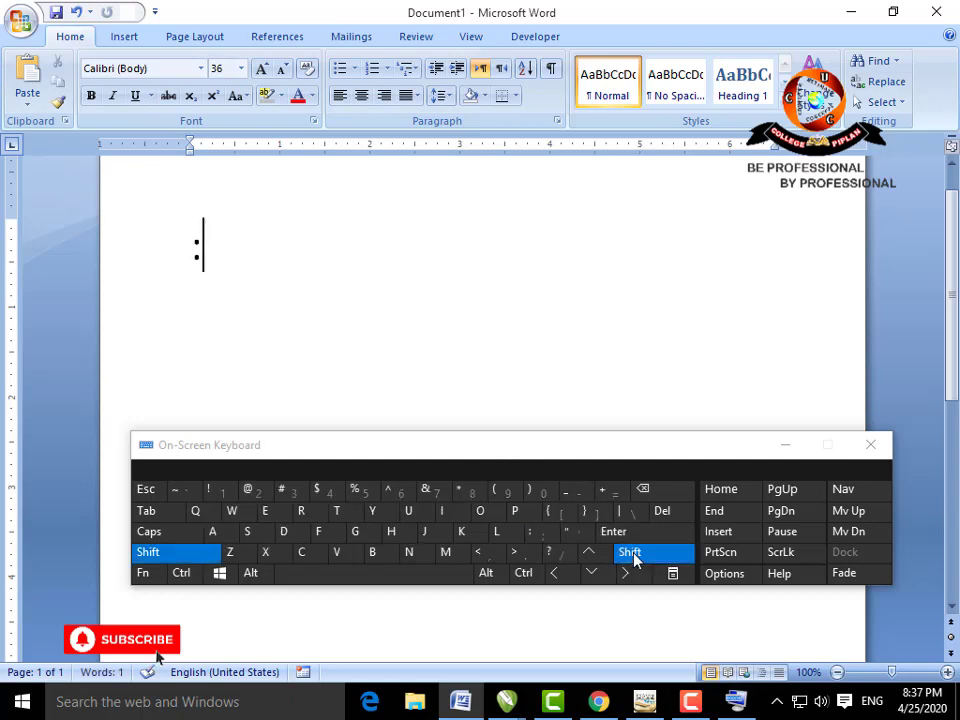
left_click(538, 491)
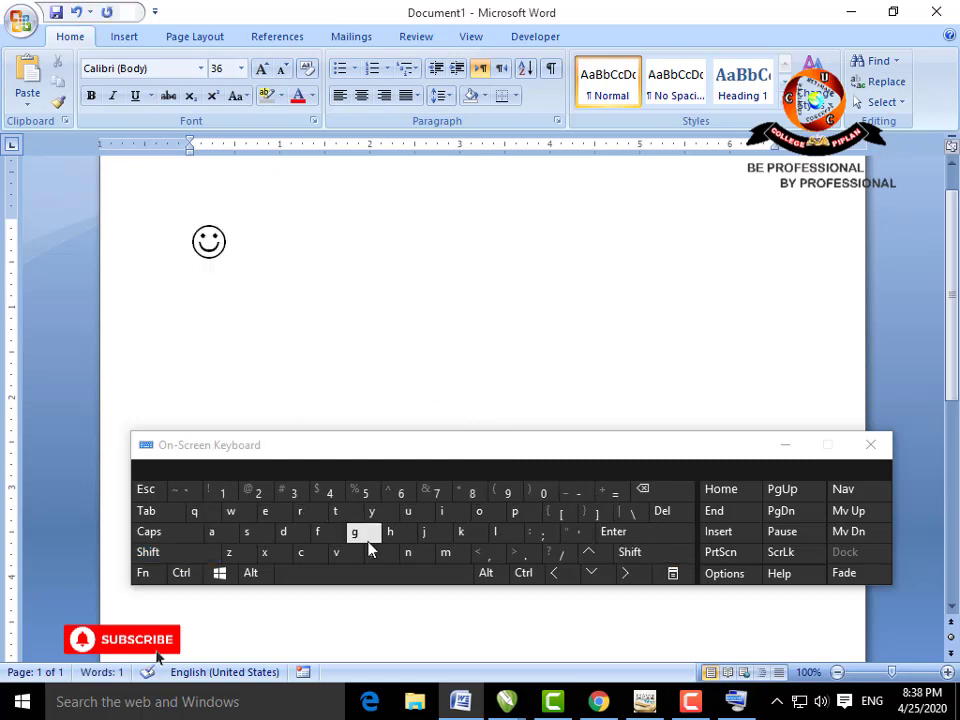
Step: Add space after the smiley face and insert a sad face by entering the AutoCorrect code :(
left_click(364, 573)
left_click(624, 554)
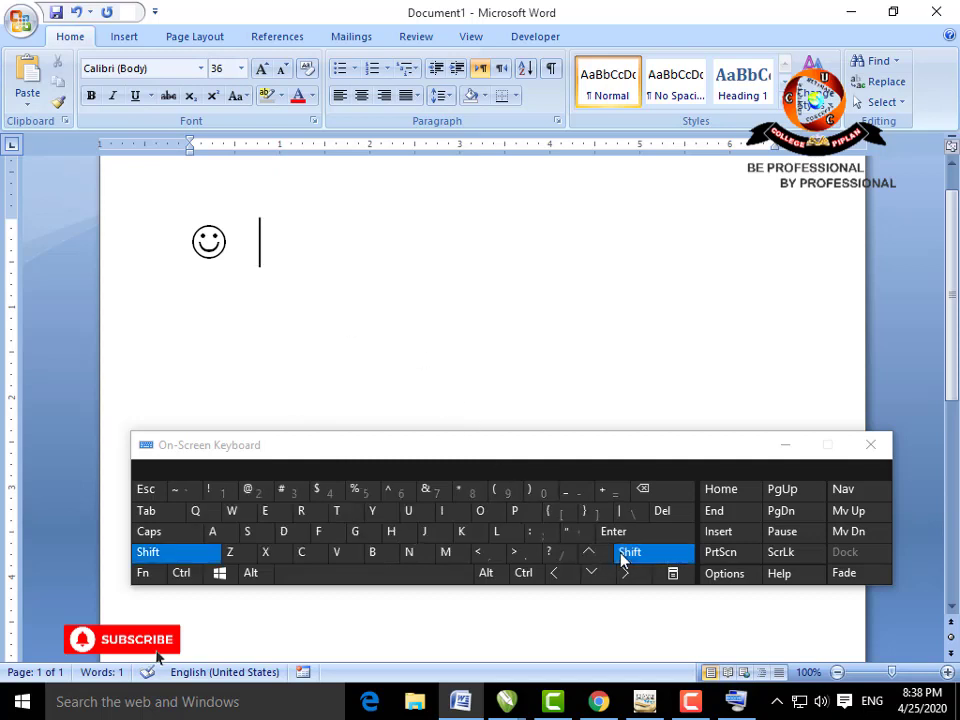
left_click(543, 536)
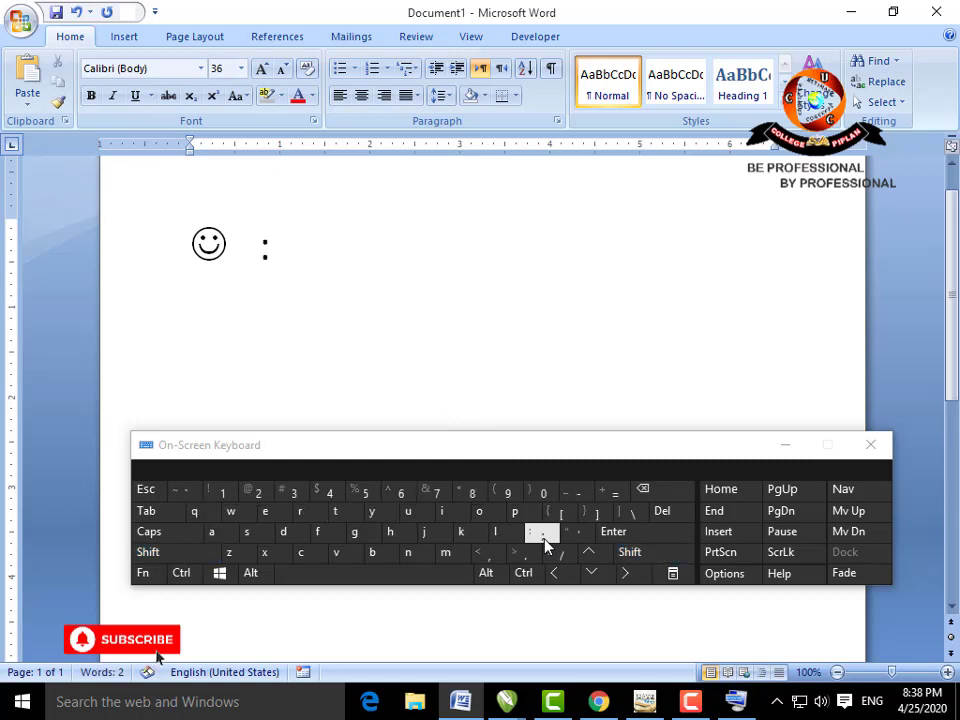
left_click(643, 558)
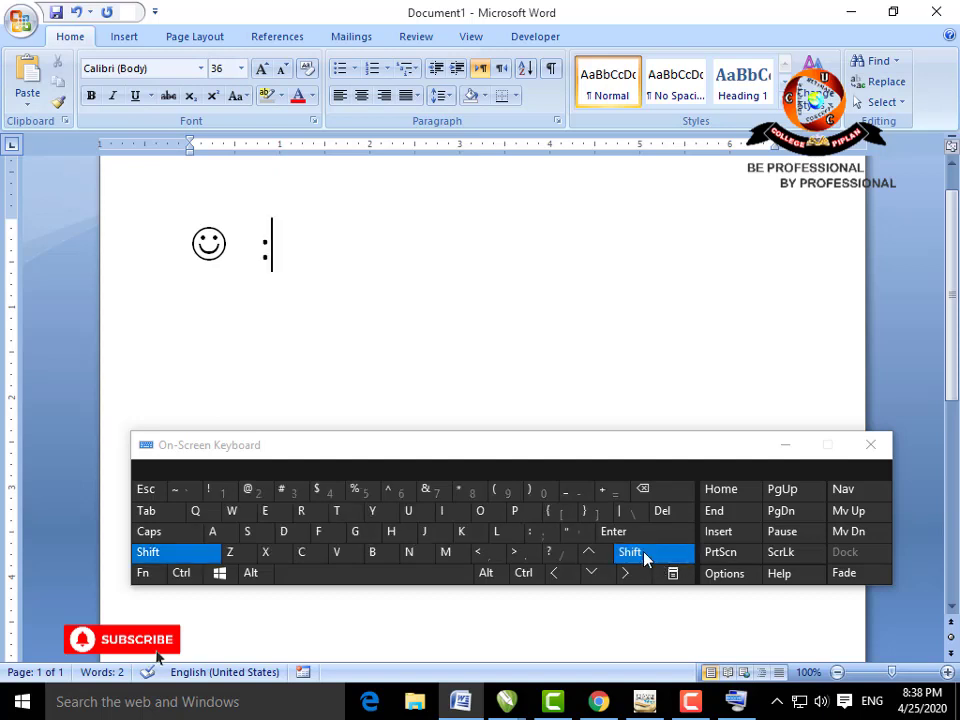
left_click(505, 494)
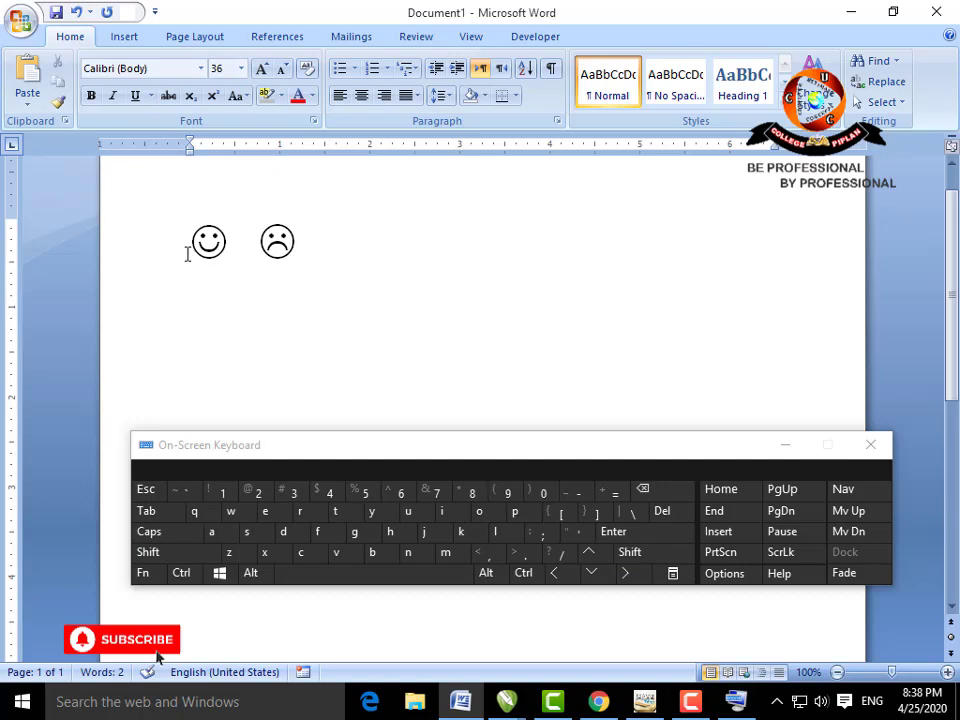
Step: Insert a neutral face after the sad face by entering the AutoCorrect code :|
mouse_move(270, 251)
left_click(628, 552)
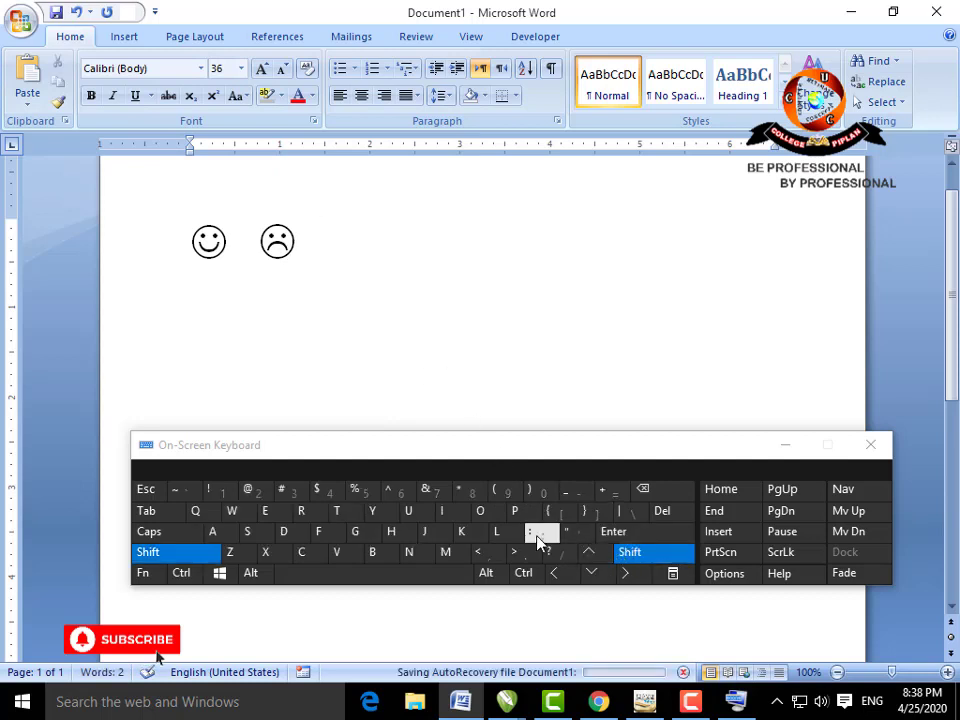
left_click(537, 540)
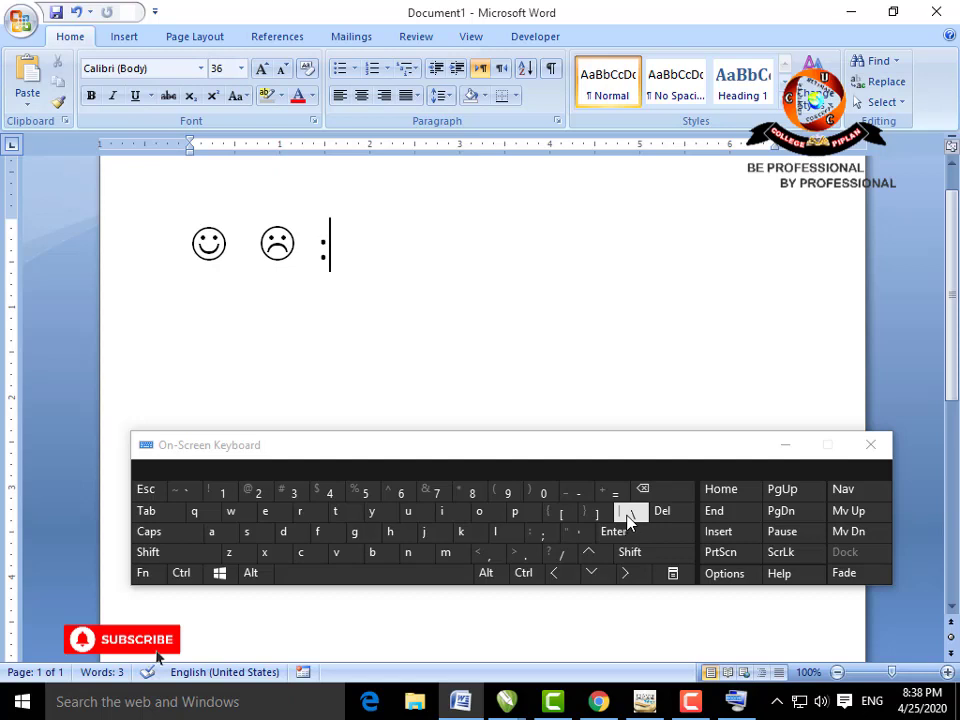
left_click(641, 553)
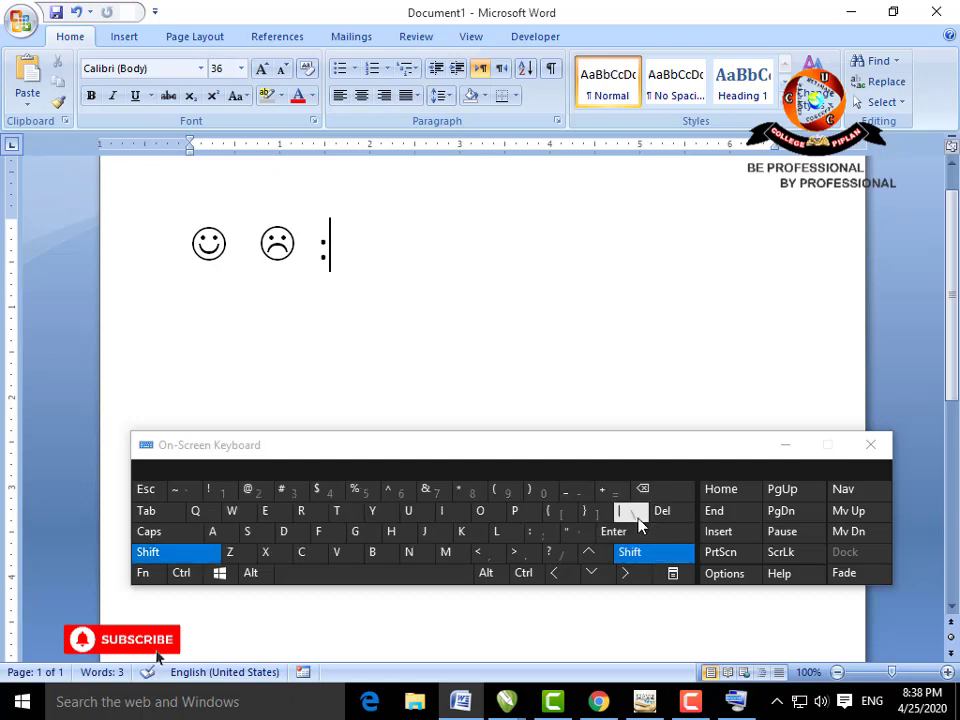
left_click(638, 520)
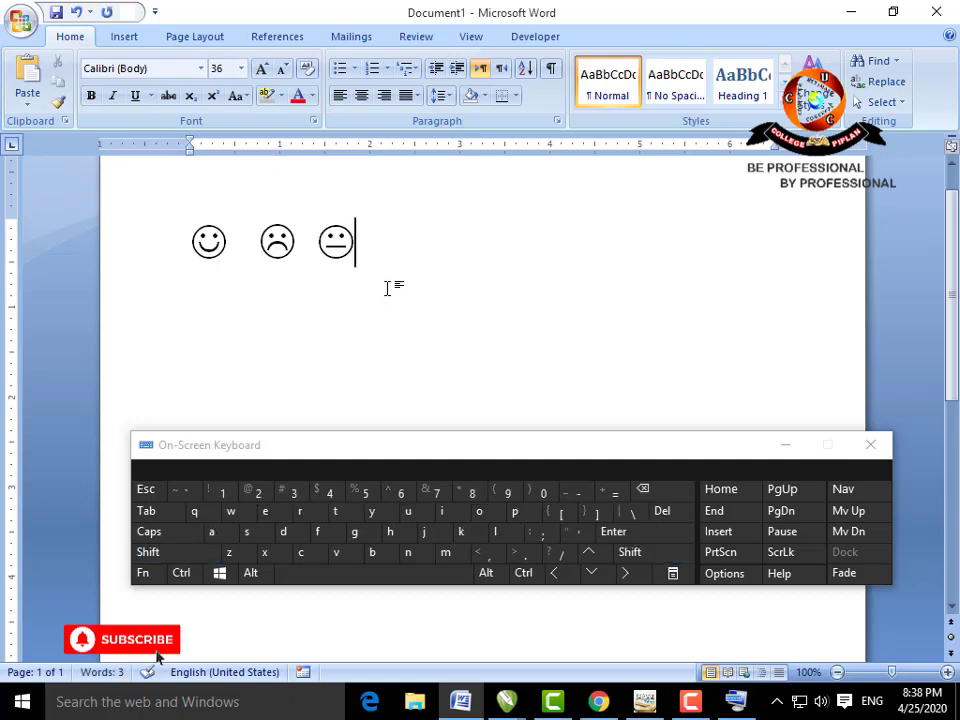
Step: Replace the three faces with a plus sign, nine hyphens and a second plus sign
left_click_drag(389, 264, 187, 264)
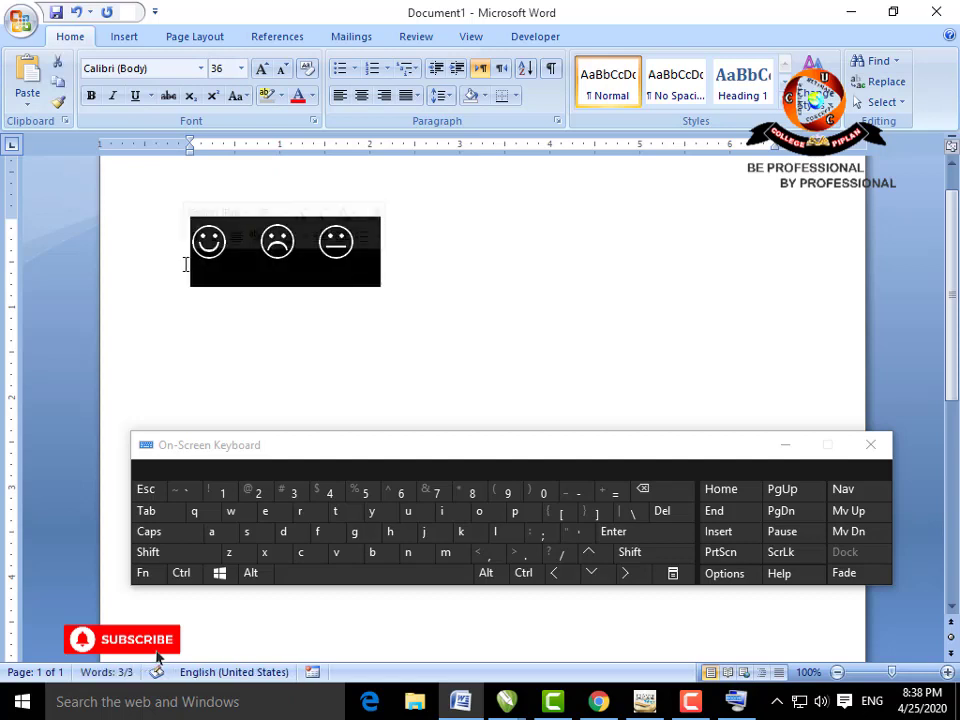
left_click(640, 490)
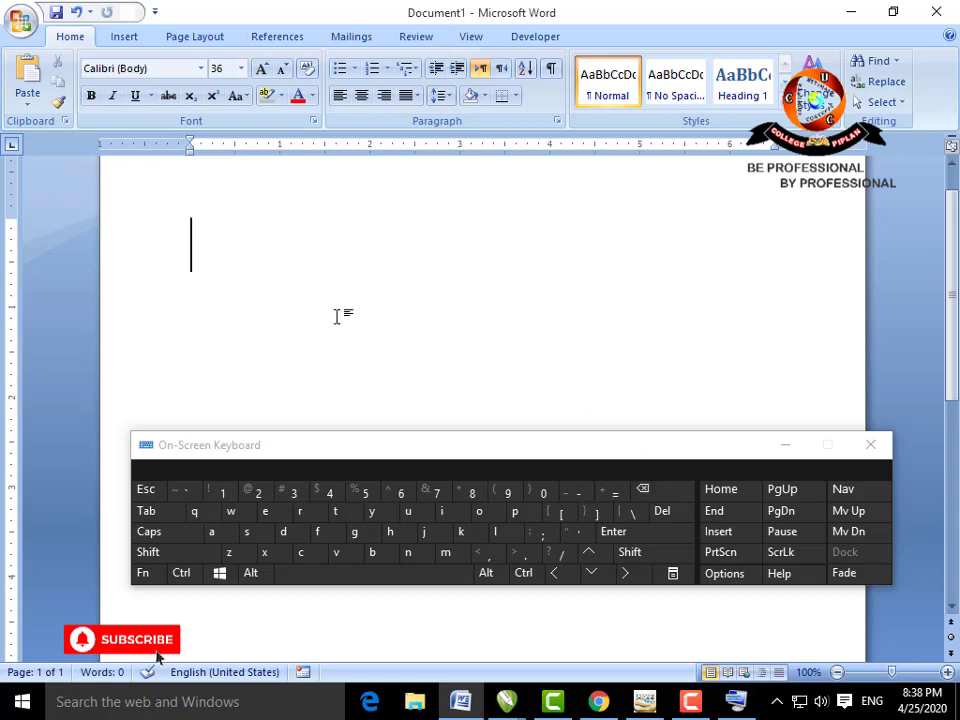
left_click(630, 553)
left_click(608, 497)
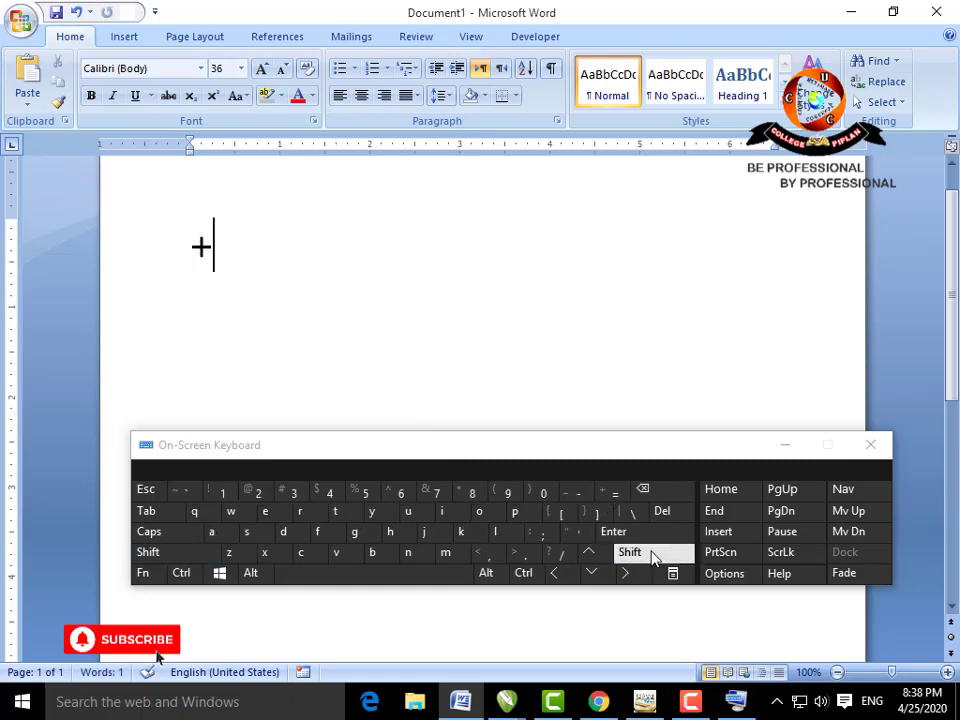
left_click(577, 493)
left_click(577, 493)
left_click(577, 493)
left_click(577, 493)
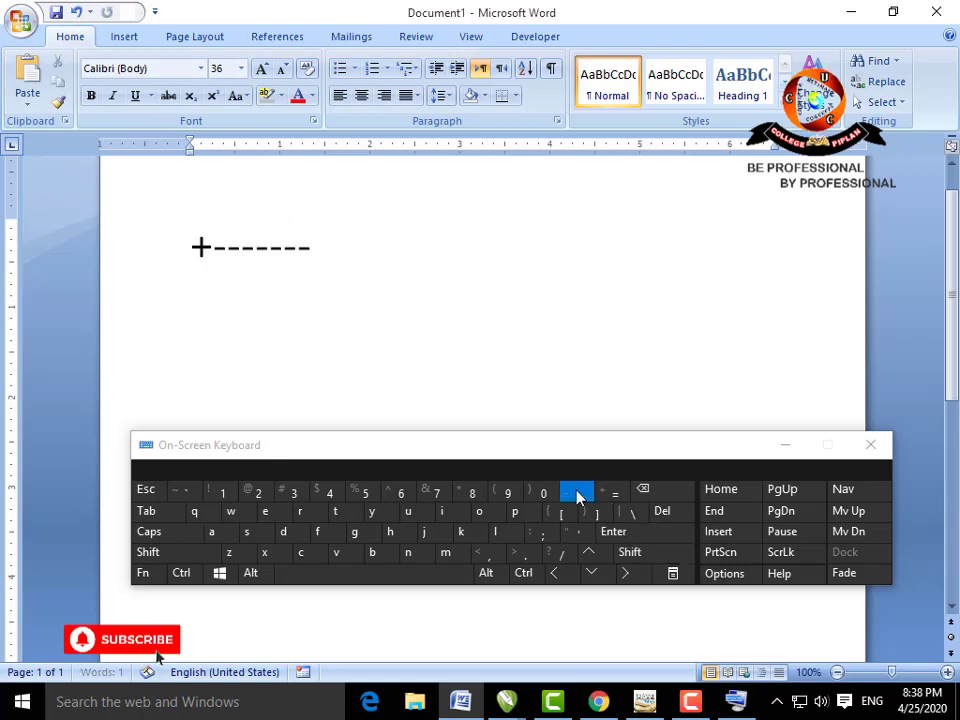
left_click(577, 493)
left_click(577, 493)
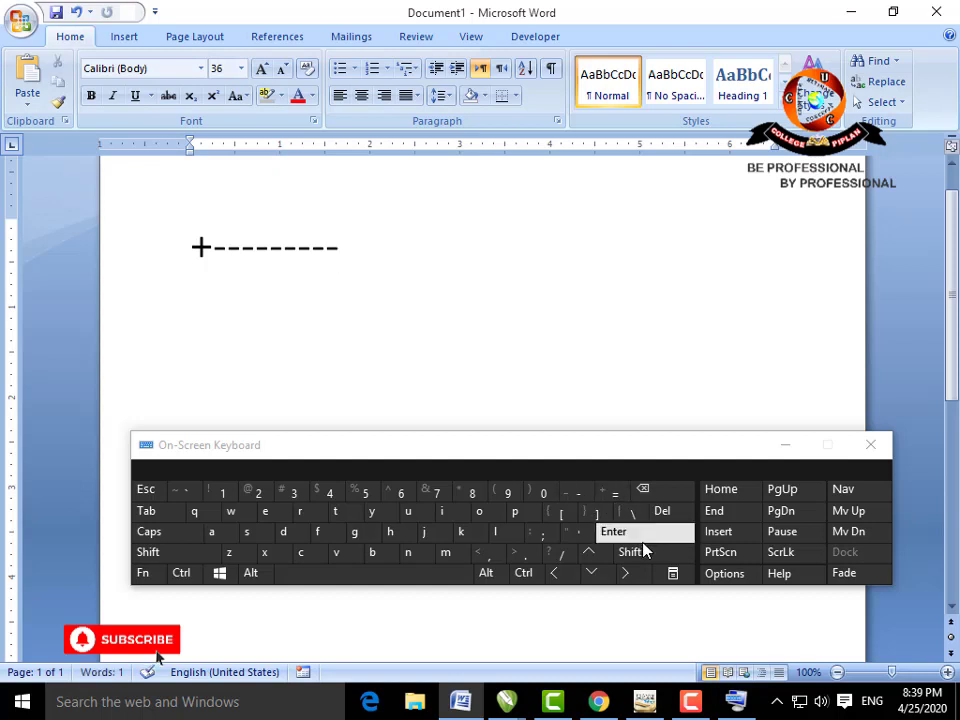
left_click(643, 552)
left_click(608, 492)
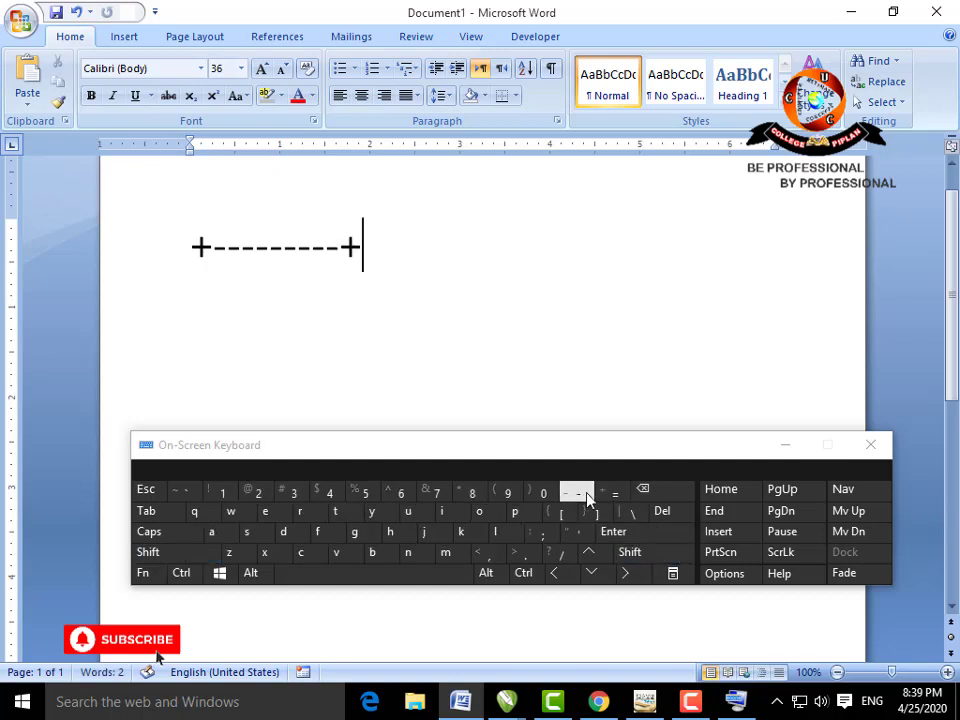
Step: Add ten hyphens and a closing plus sign, and convert the line into a two-column table with AutoFormat
left_click(575, 494)
left_click(575, 494)
left_click(575, 494)
left_click(575, 494)
left_click(575, 494)
left_click(575, 494)
left_click(575, 494)
left_click(575, 494)
left_click(575, 494)
left_click(575, 494)
left_click(626, 553)
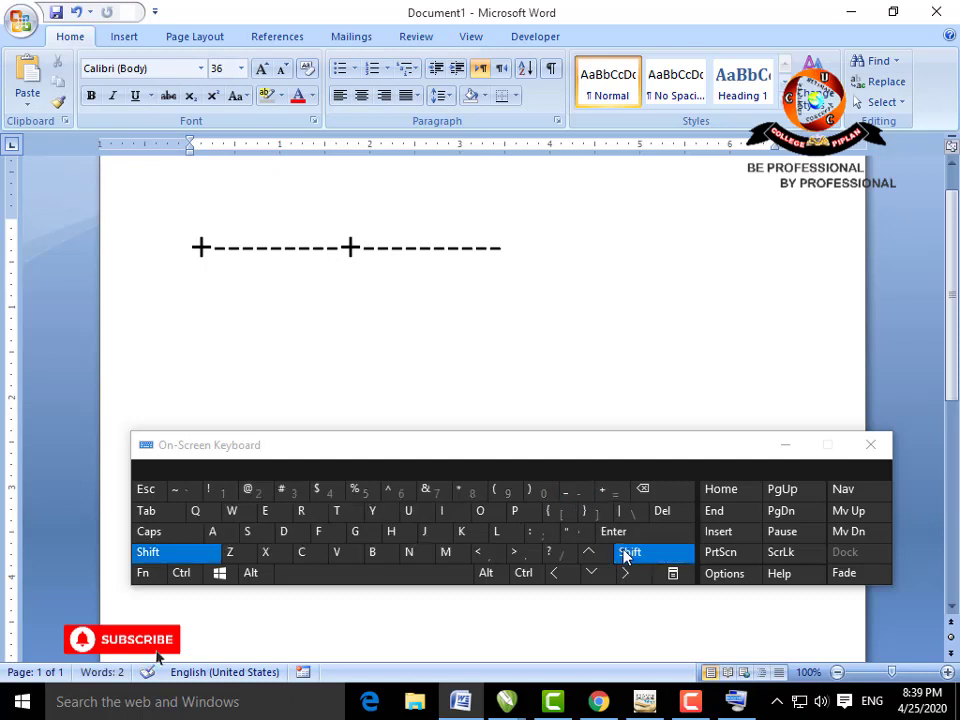
left_click(612, 491)
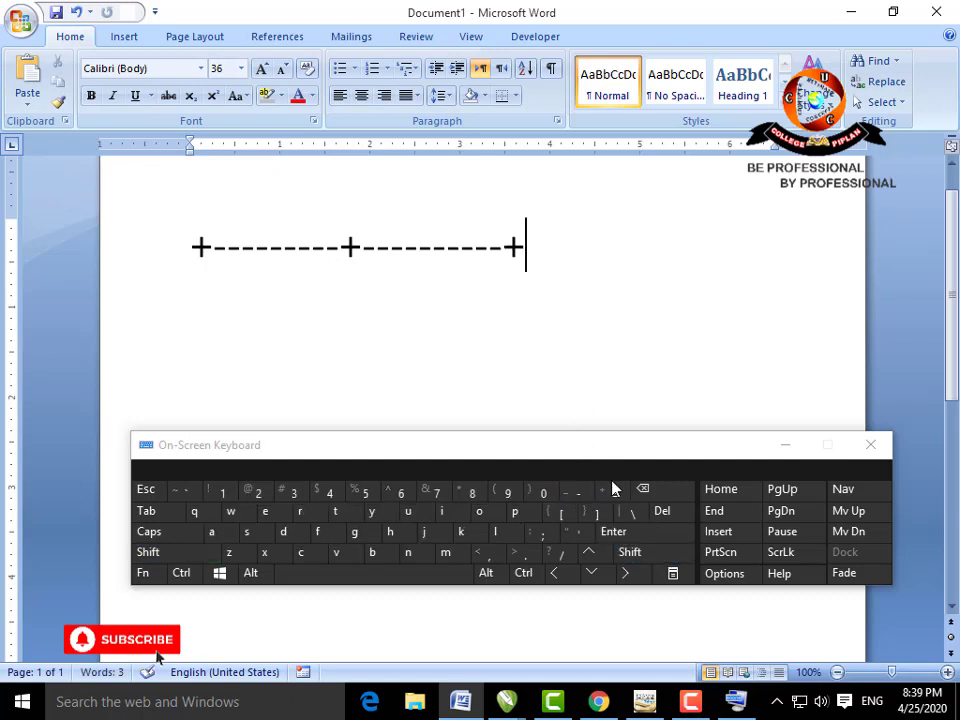
left_click(659, 547)
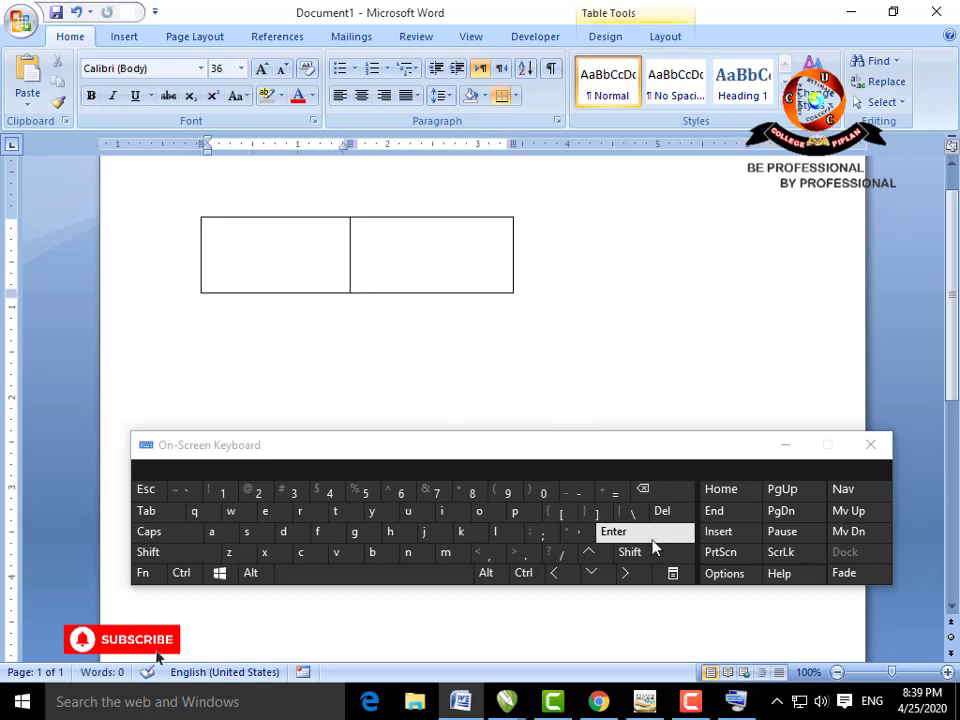
Step: Add two new rows below the table's first row and move the on-screen keyboard clear of the table
left_click(478, 268)
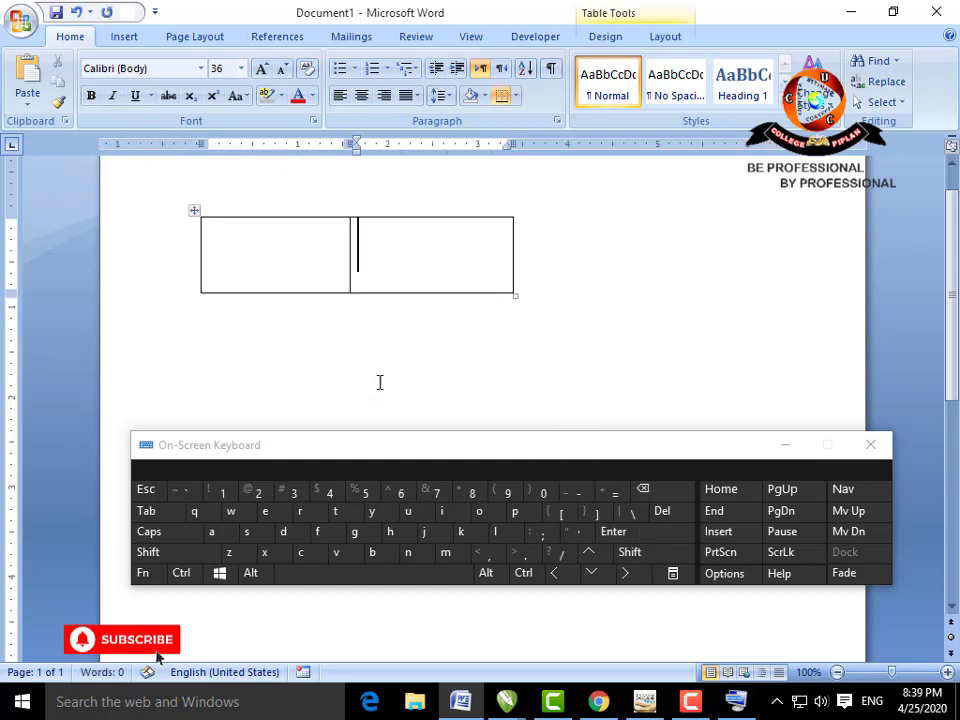
left_click(183, 511)
left_click(184, 511)
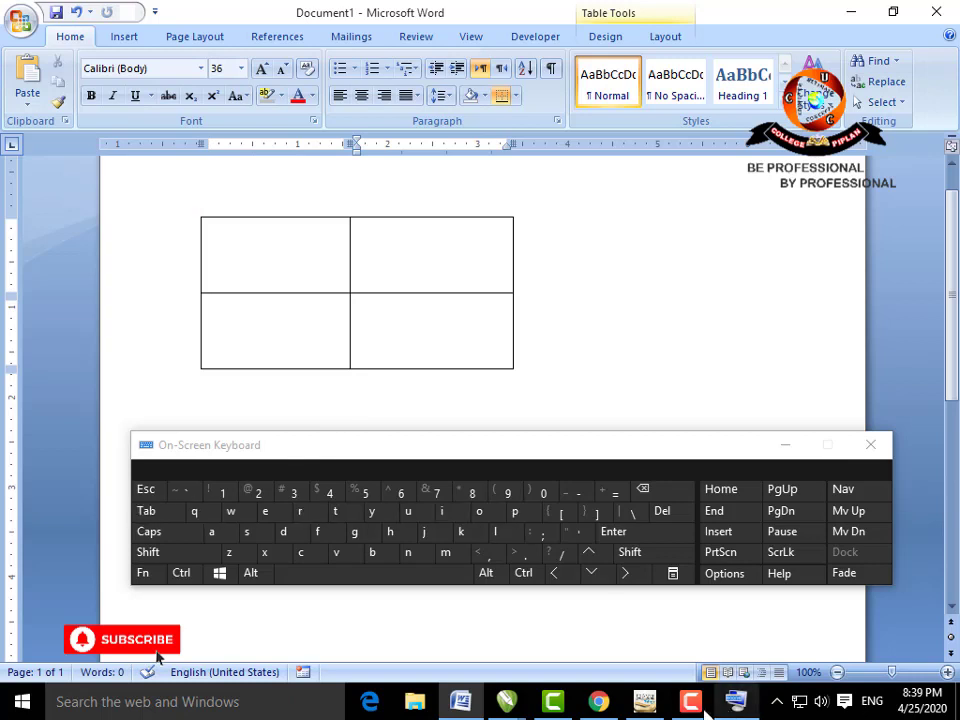
left_click(735, 702)
left_click(868, 617)
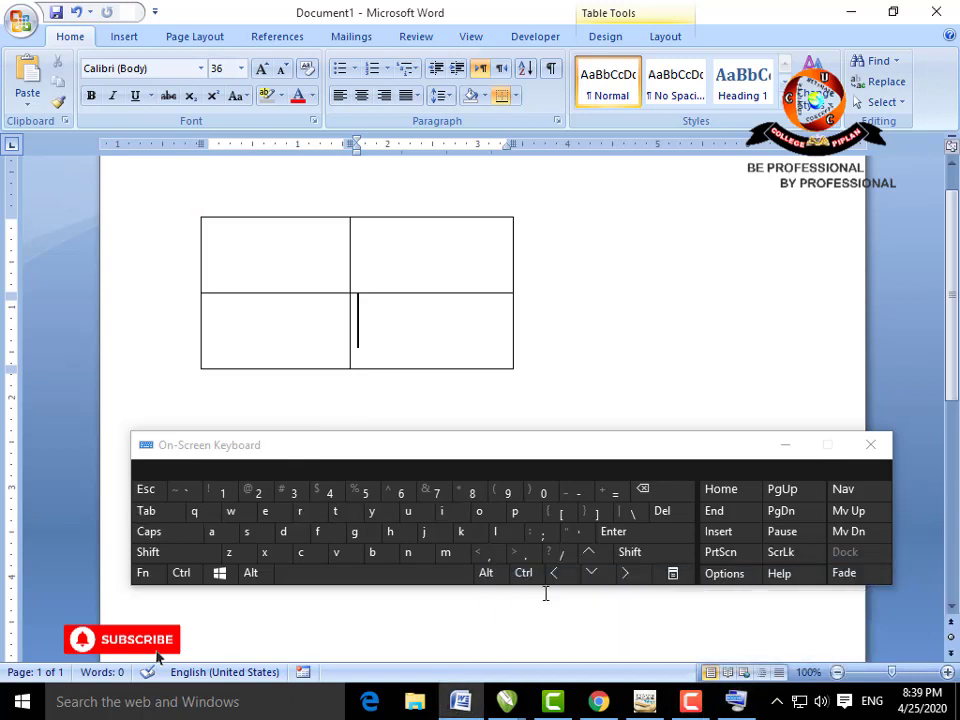
left_click(155, 512)
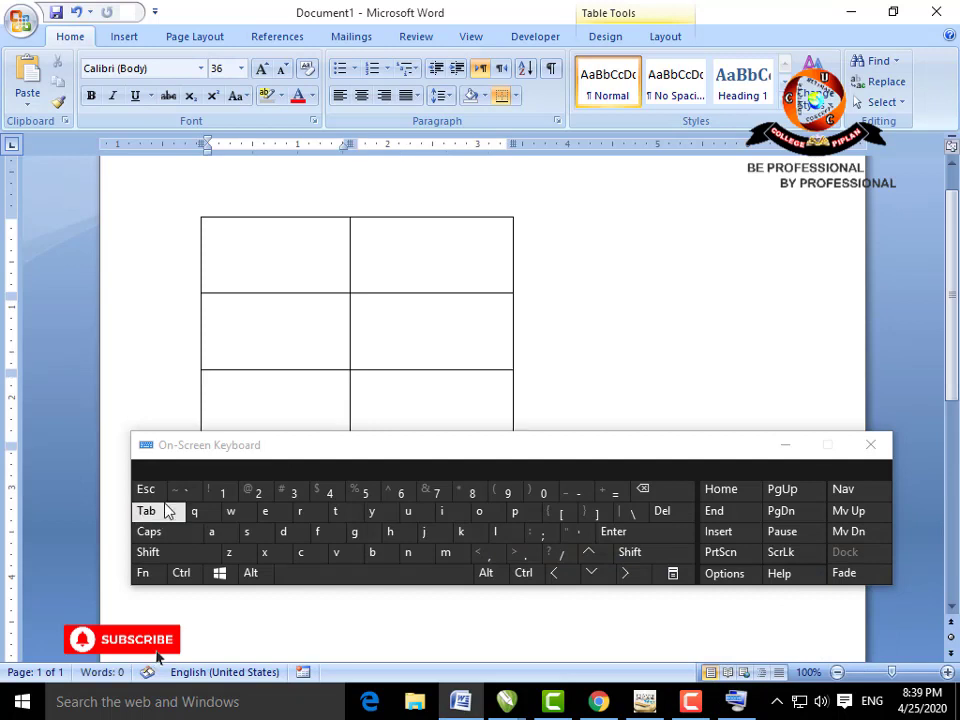
left_click_drag(300, 447, 300, 516)
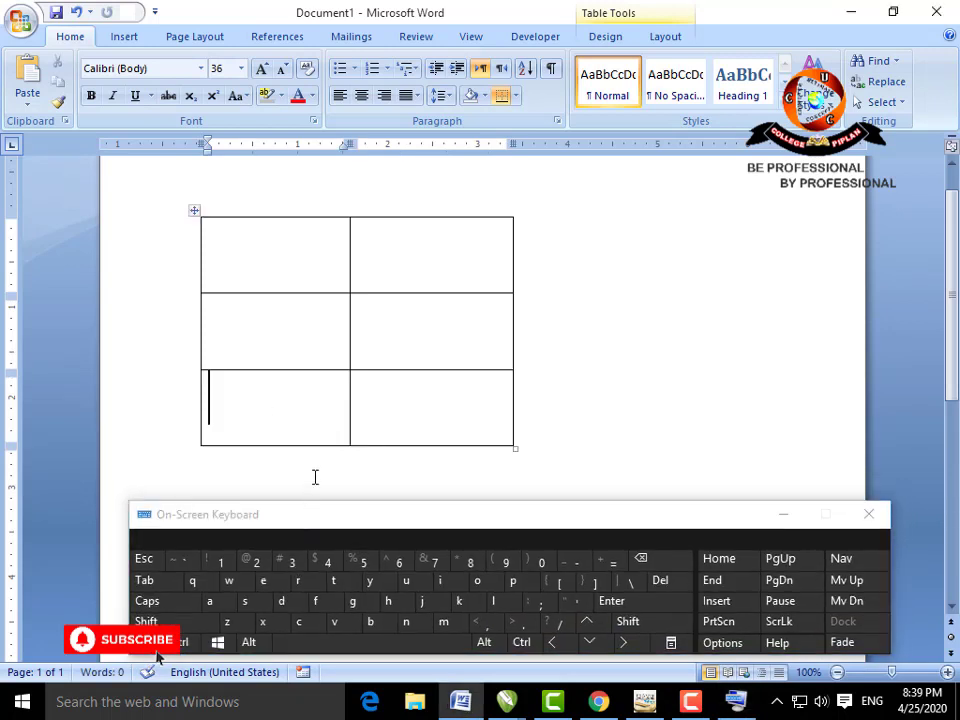
Step: Select the whole table and remove it from the document
left_click(194, 210)
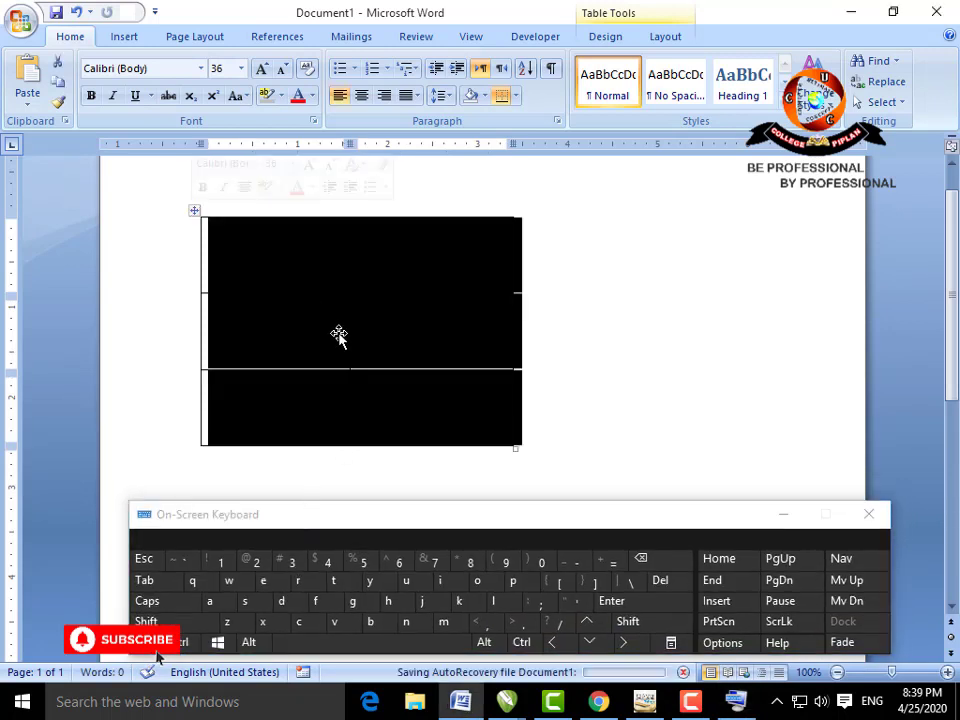
key("Delete")
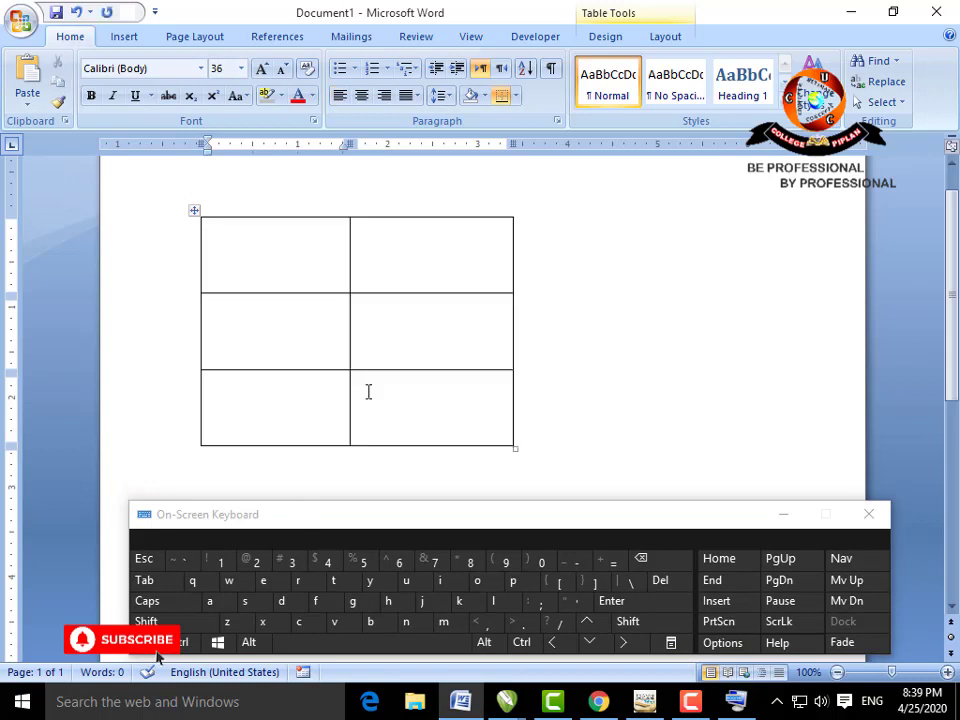
left_click(194, 211)
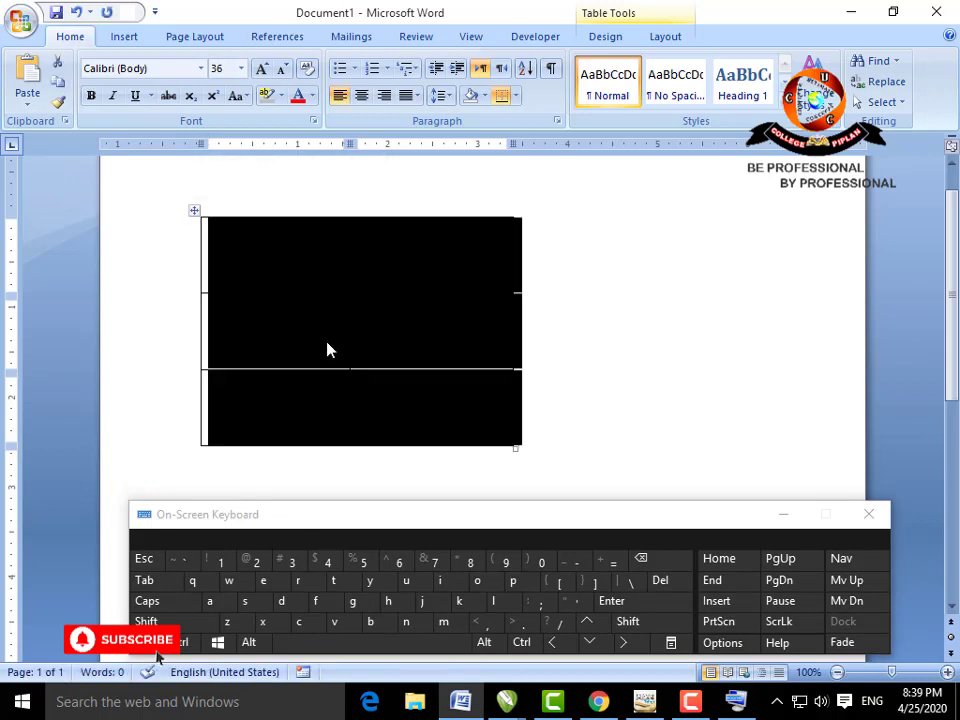
key("shift+Delete")
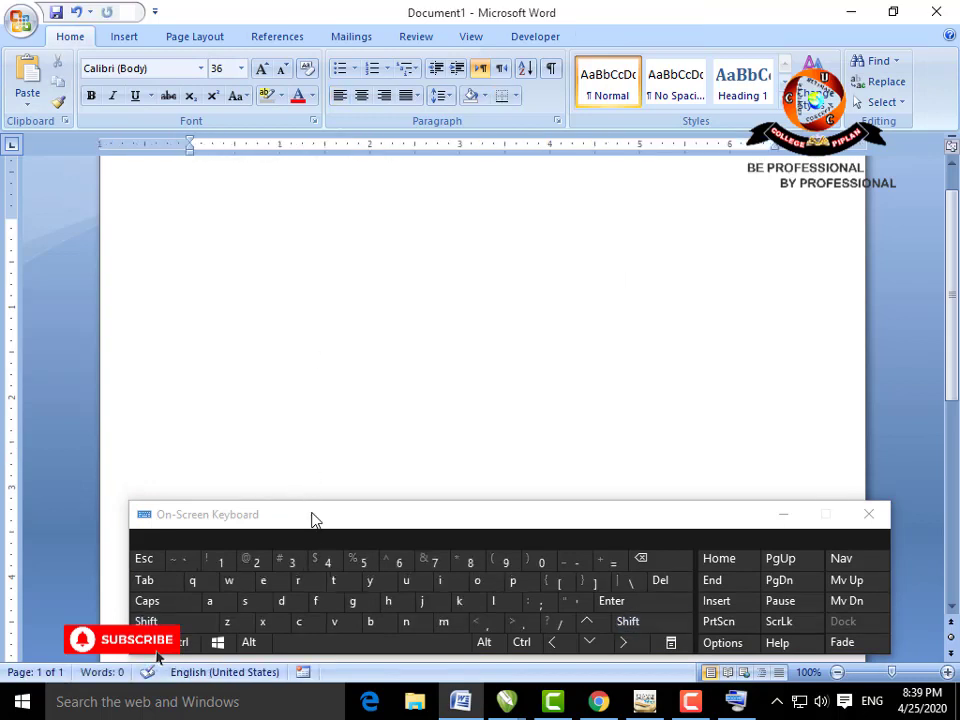
Step: Move the on-screen keyboard back up and create a dotted horizontal line by entering three asterisks (***) on the blank page
left_click_drag(319, 527, 297, 433)
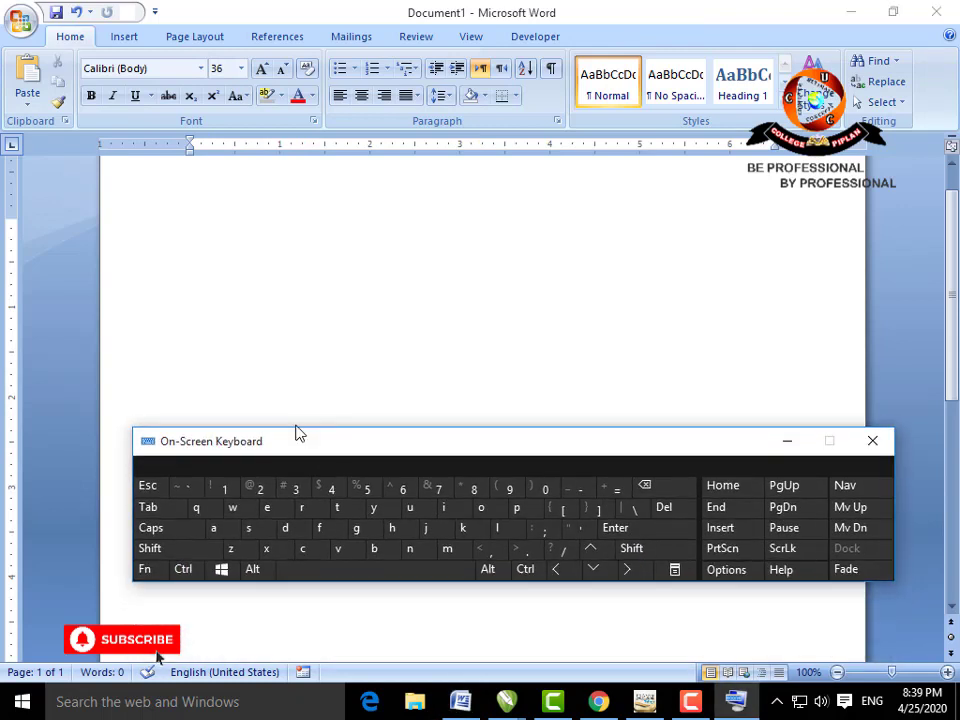
left_click(184, 243)
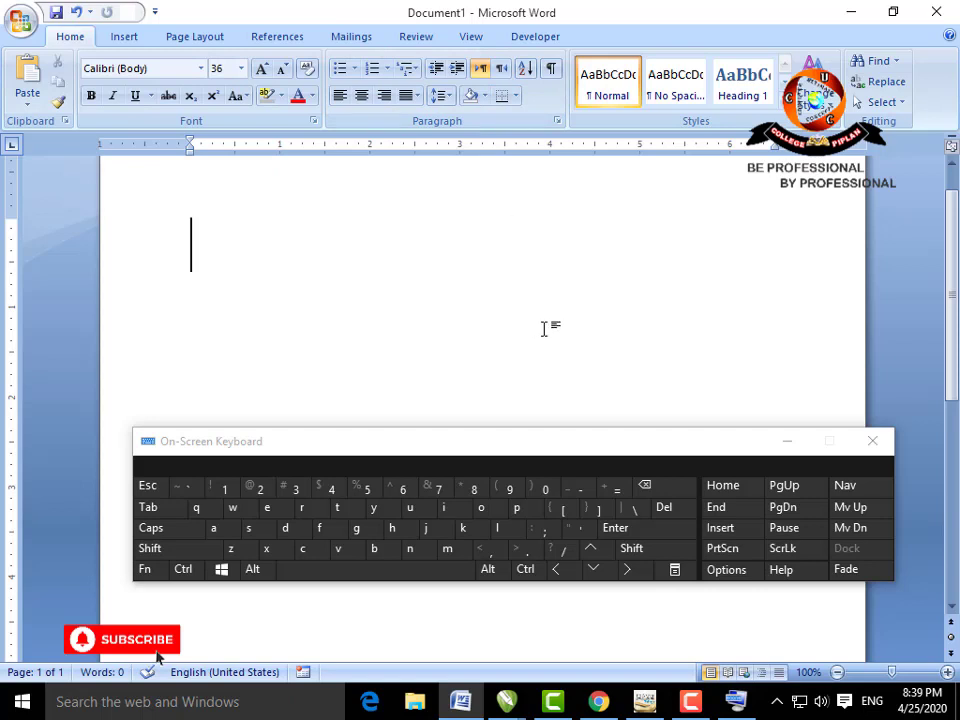
left_click(628, 549)
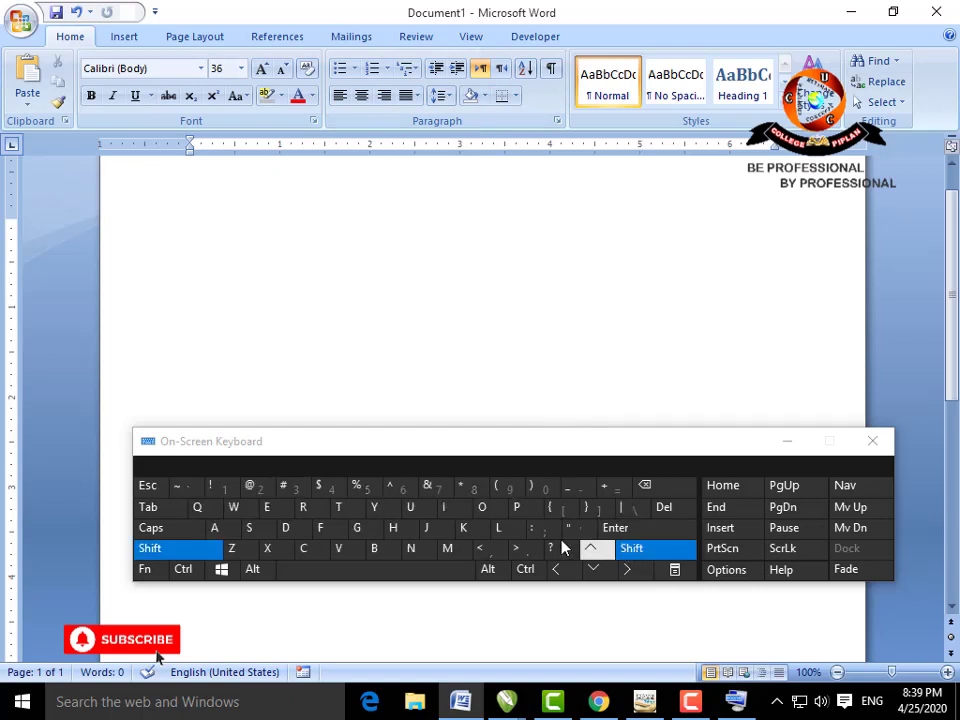
left_click(474, 488)
left_click(628, 549)
left_click(472, 488)
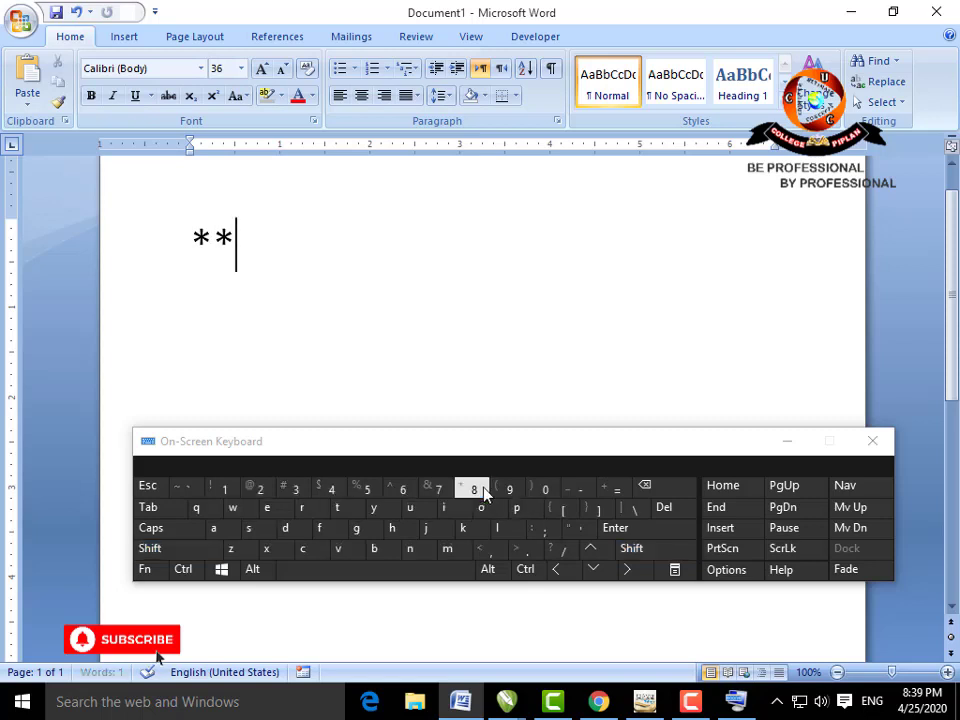
left_click(632, 549)
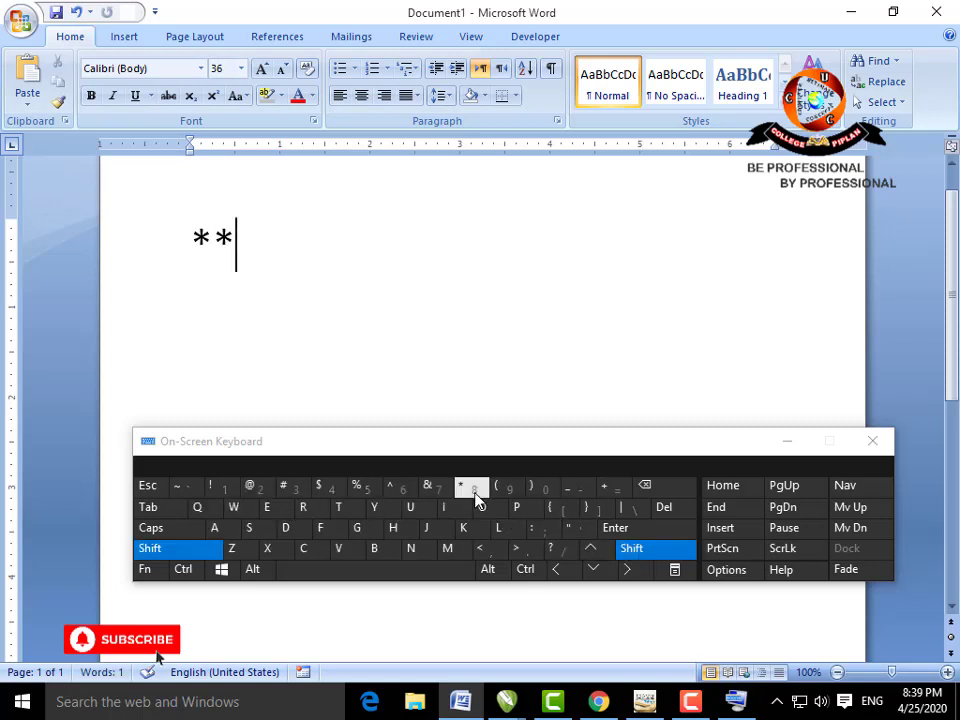
left_click(474, 490)
left_click(645, 538)
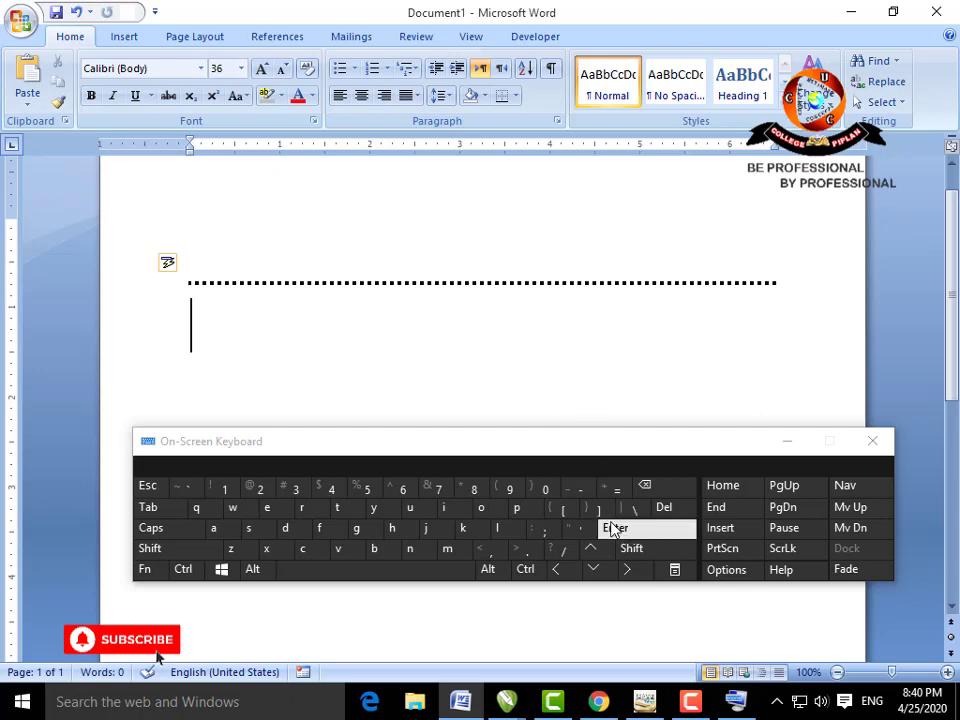
Step: Create a thin horizontal line below the dotted line by entering three hyphens (---)
left_click(580, 497)
left_click(580, 490)
left_click(580, 490)
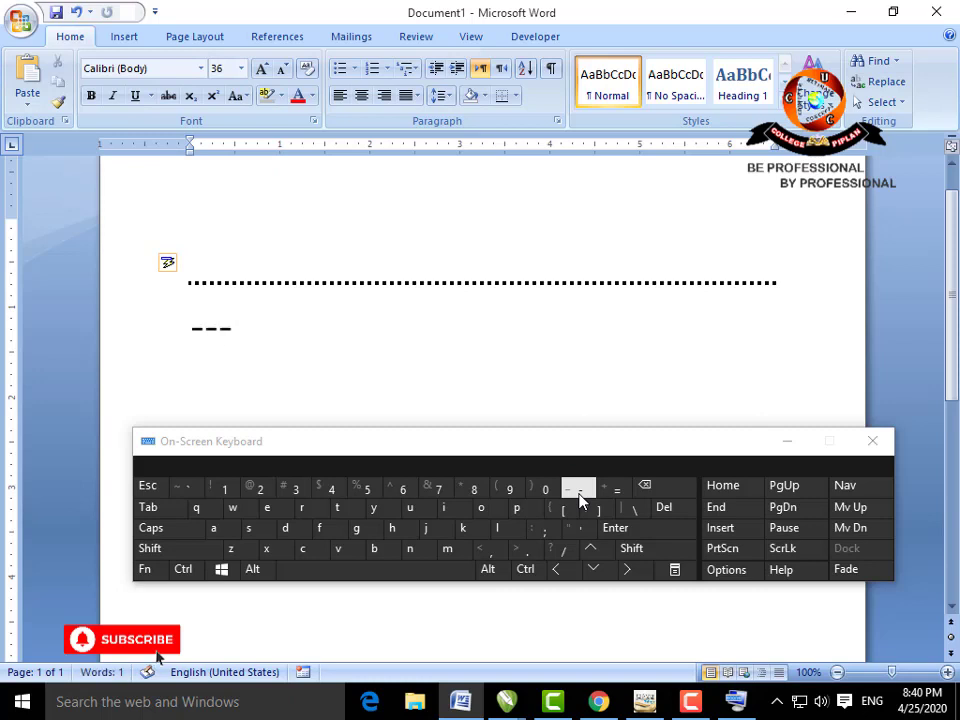
left_click(657, 533)
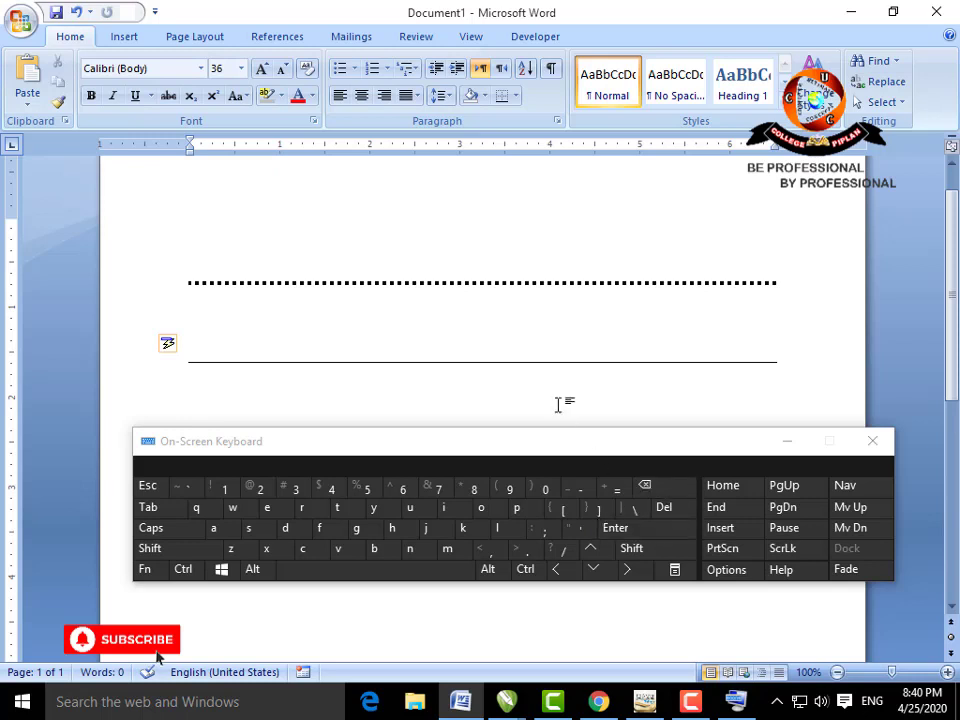
Step: Create a thick horizontal line below the thin line by entering three underscores (___)
scroll(558, 404, "down", 2)
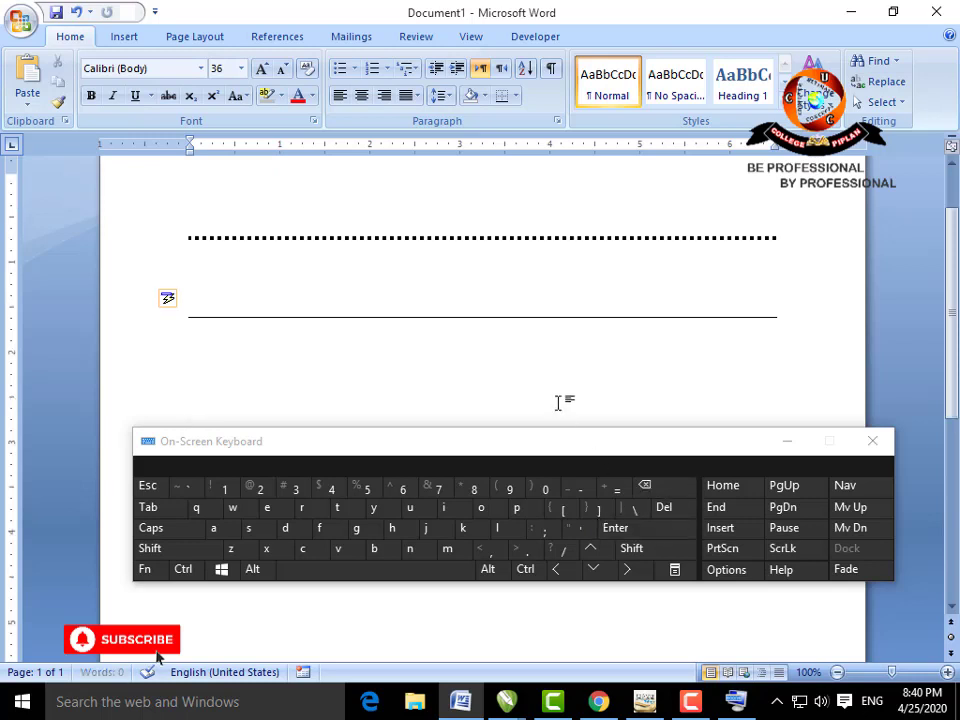
left_click(632, 549)
left_click(579, 488)
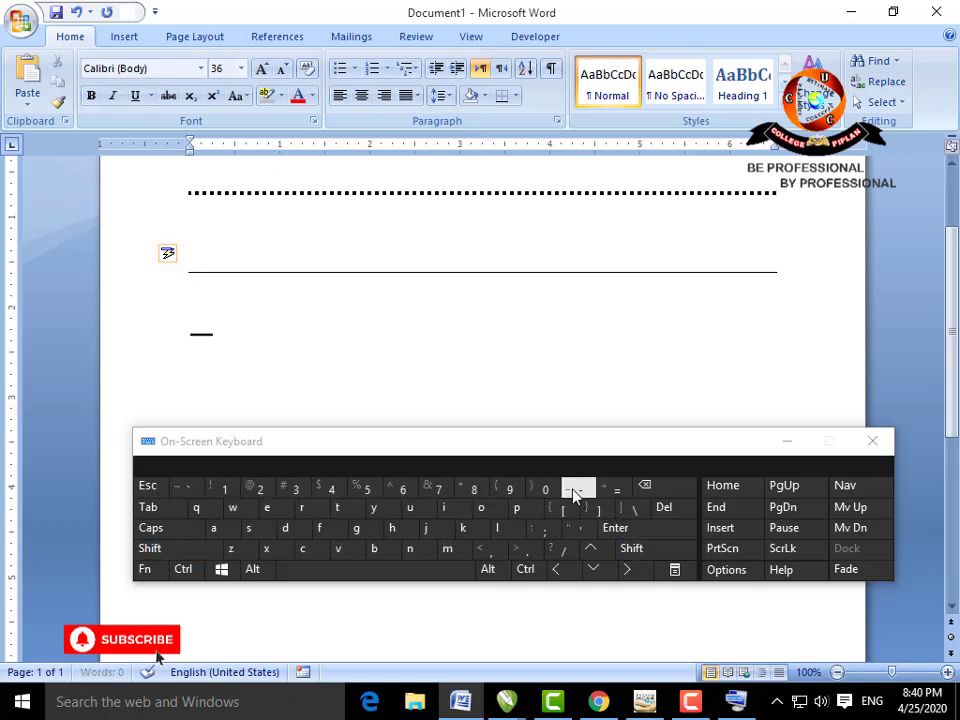
left_click(632, 549)
left_click(579, 488)
left_click(630, 549)
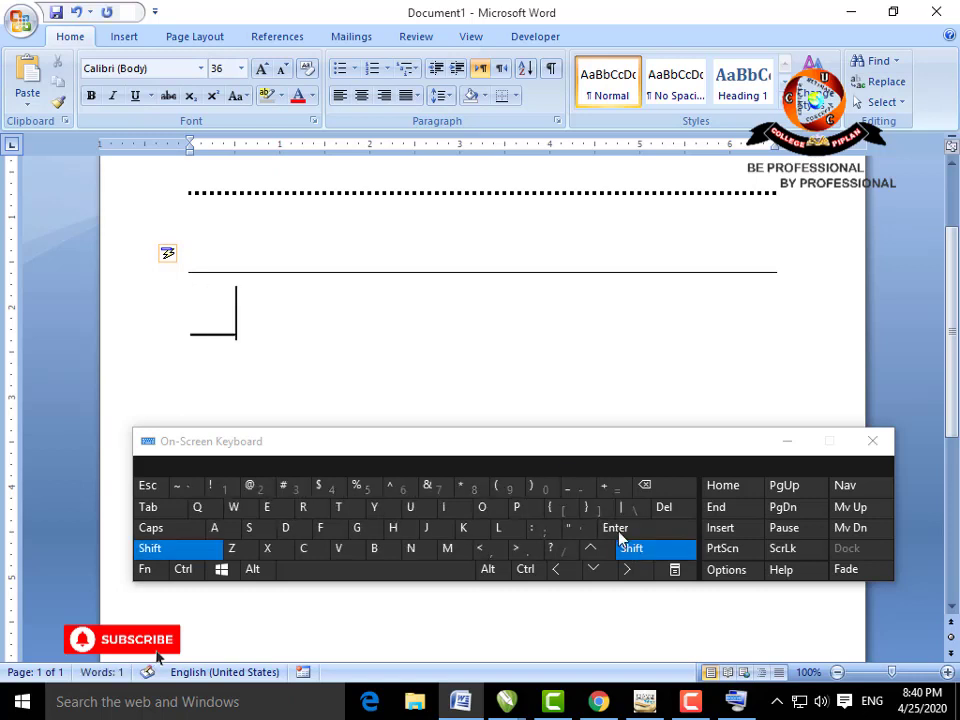
left_click(580, 490)
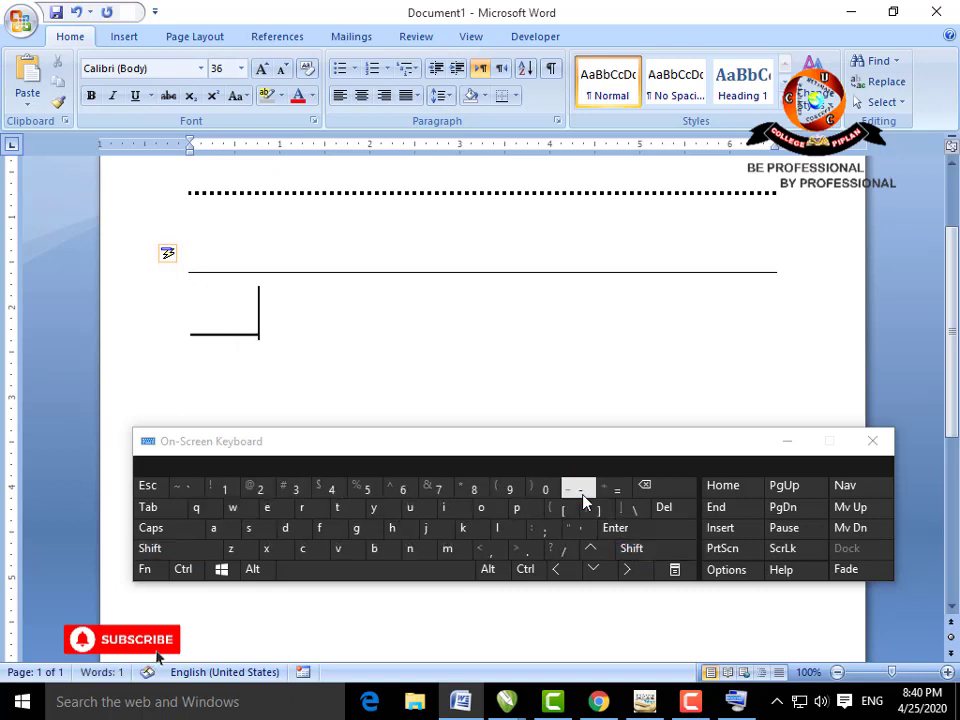
left_click(646, 530)
scroll(563, 386, "down", 1)
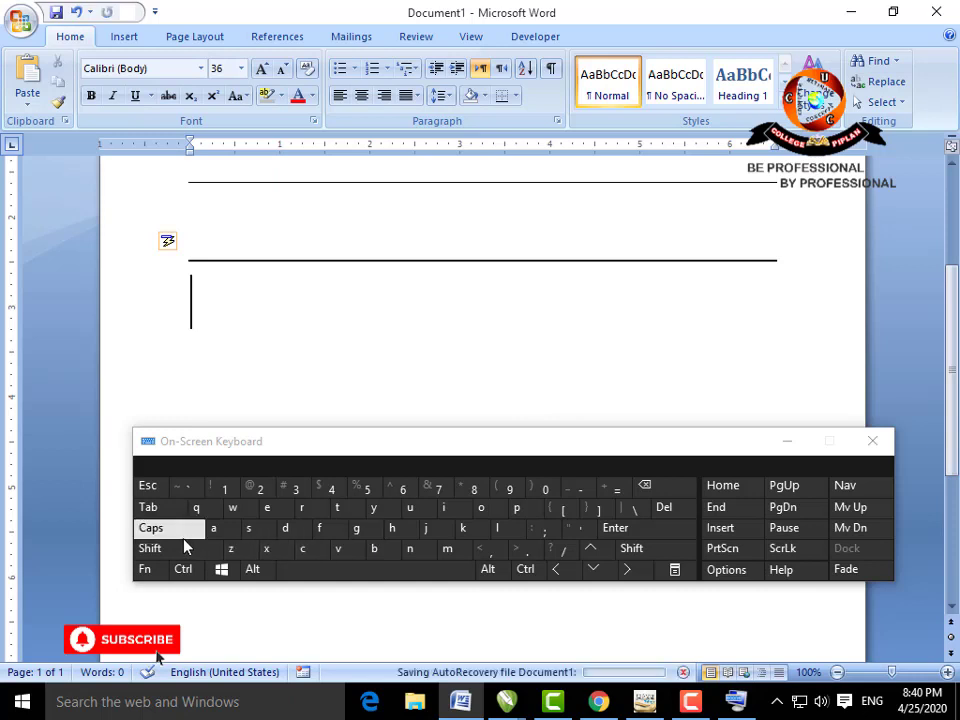
Step: Create a triple horizontal line with a thick centre below the thick line by entering three hash signs (###)
left_click(180, 549)
left_click(285, 487)
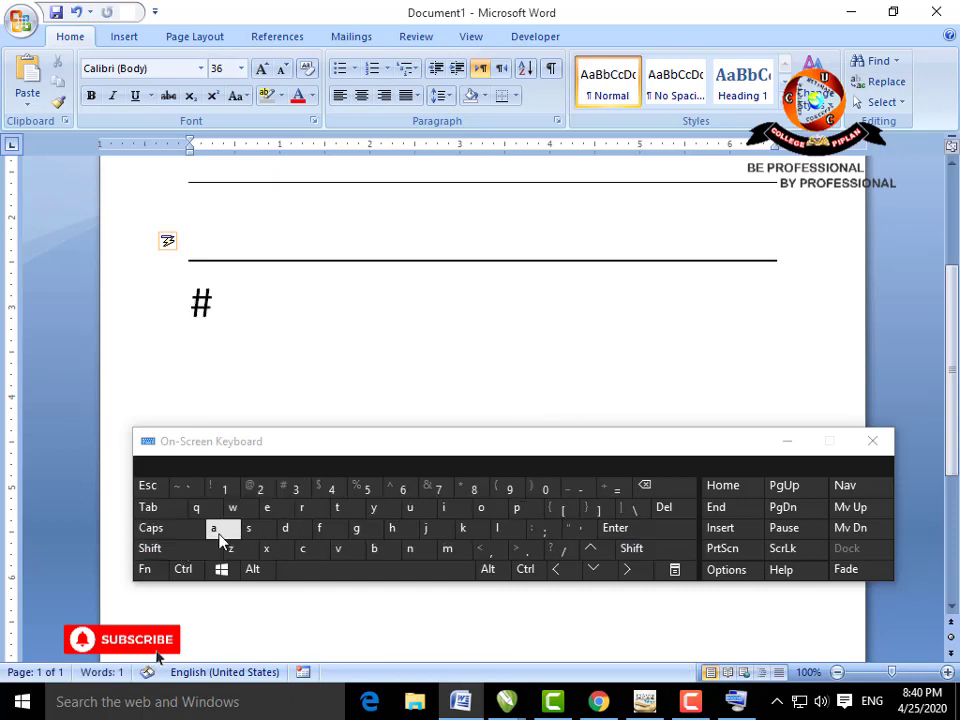
left_click(193, 550)
left_click(289, 487)
left_click(195, 550)
left_click(289, 487)
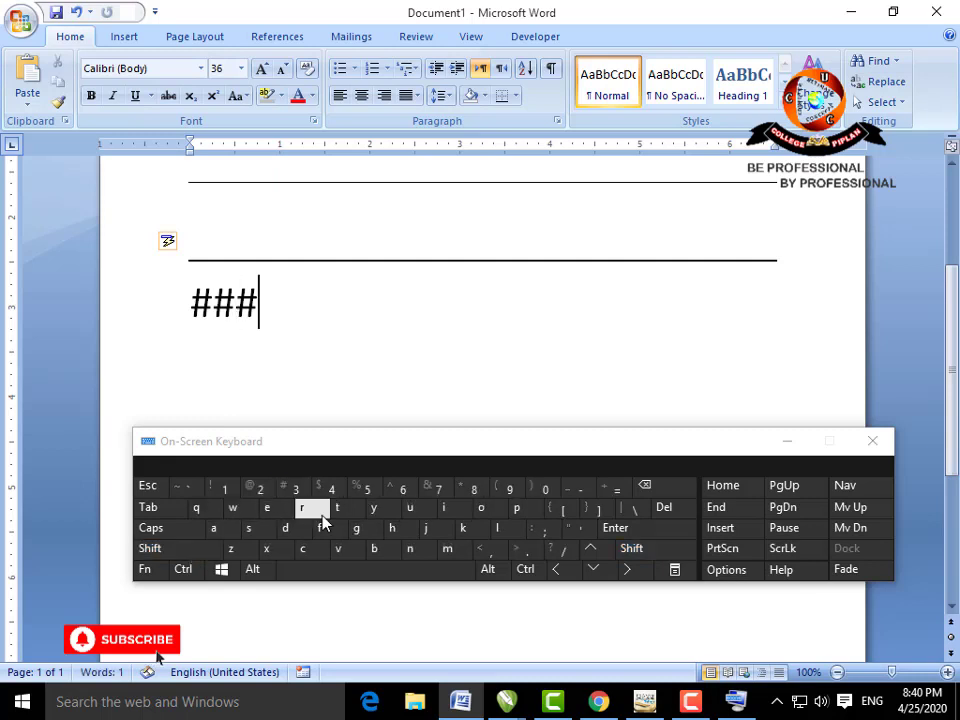
left_click(632, 528)
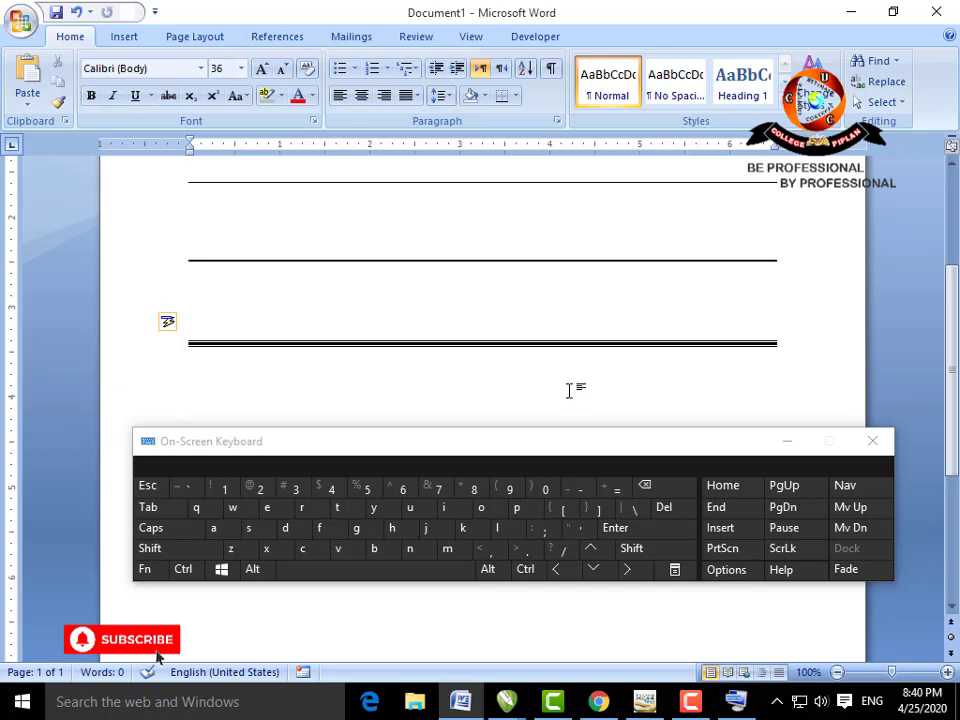
Step: Create a wavy horizontal line below the triple line by entering three tildes (~~~)
scroll(568, 390, "down", 2)
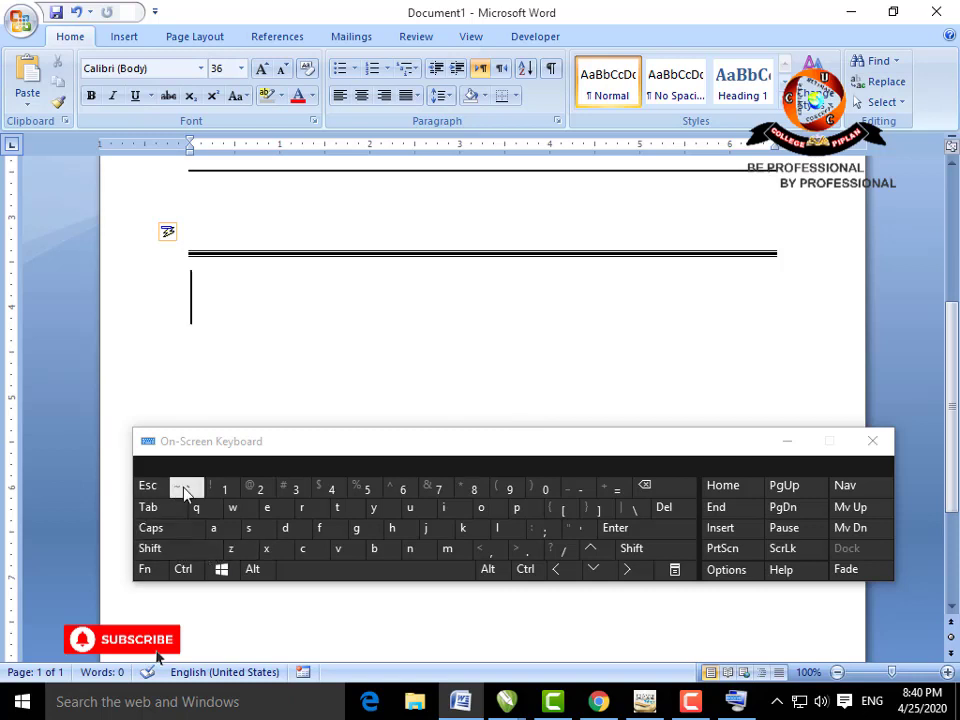
left_click(158, 548)
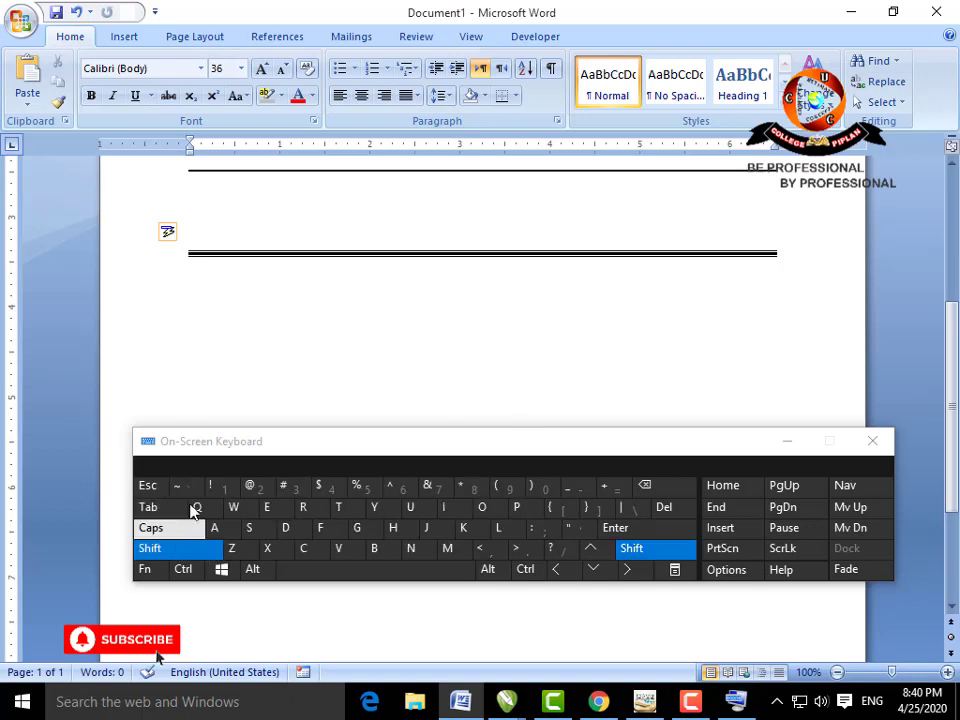
left_click(193, 503)
left_click(180, 548)
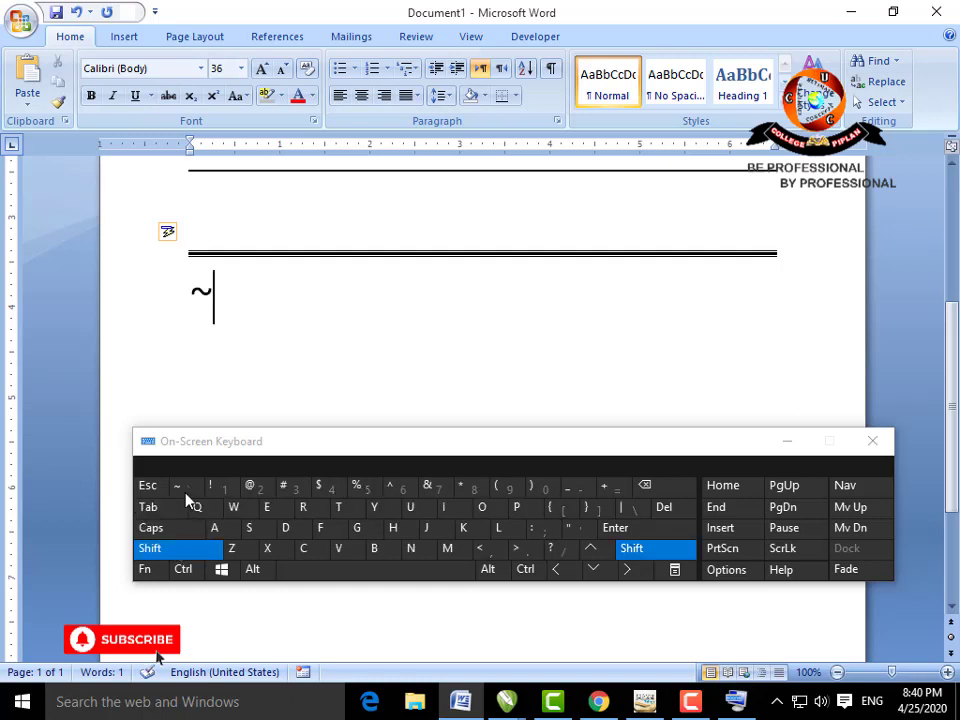
left_click(186, 494)
left_click(176, 548)
left_click(185, 488)
left_click(606, 530)
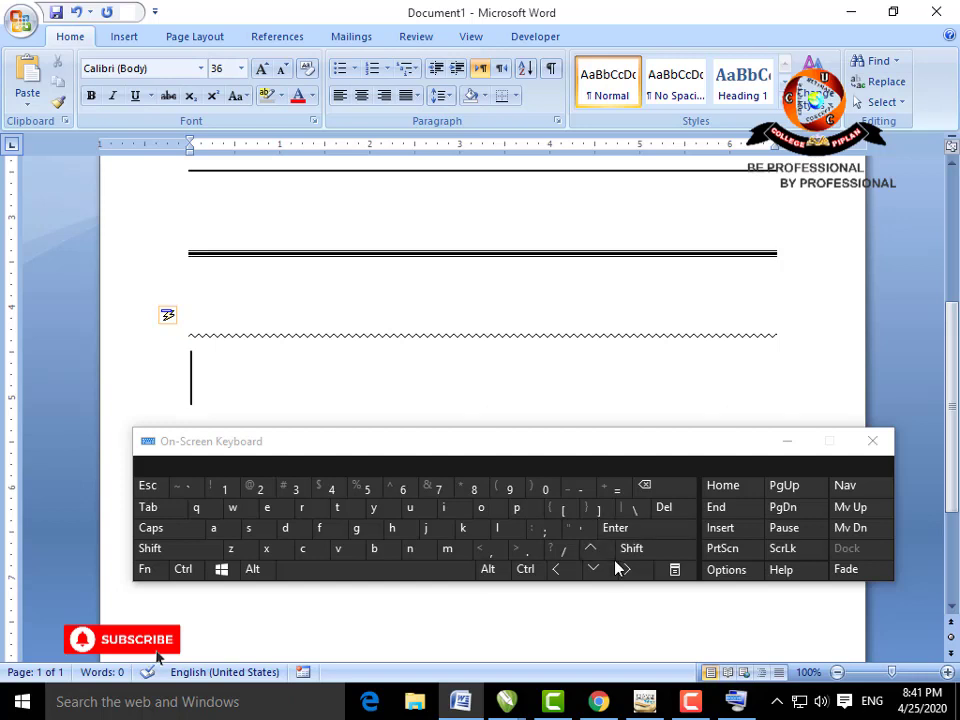
Step: Delete all the horizontal lines from the page and insert a bold right arrow by entering ==>
left_click_drag(424, 401, 208, 135)
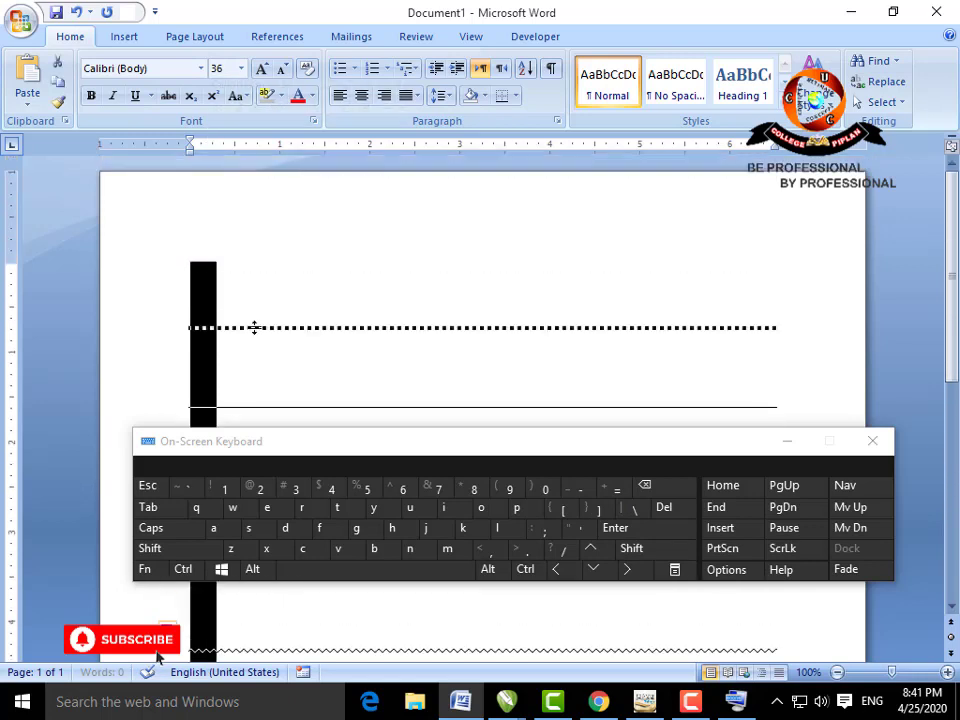
key("Delete")
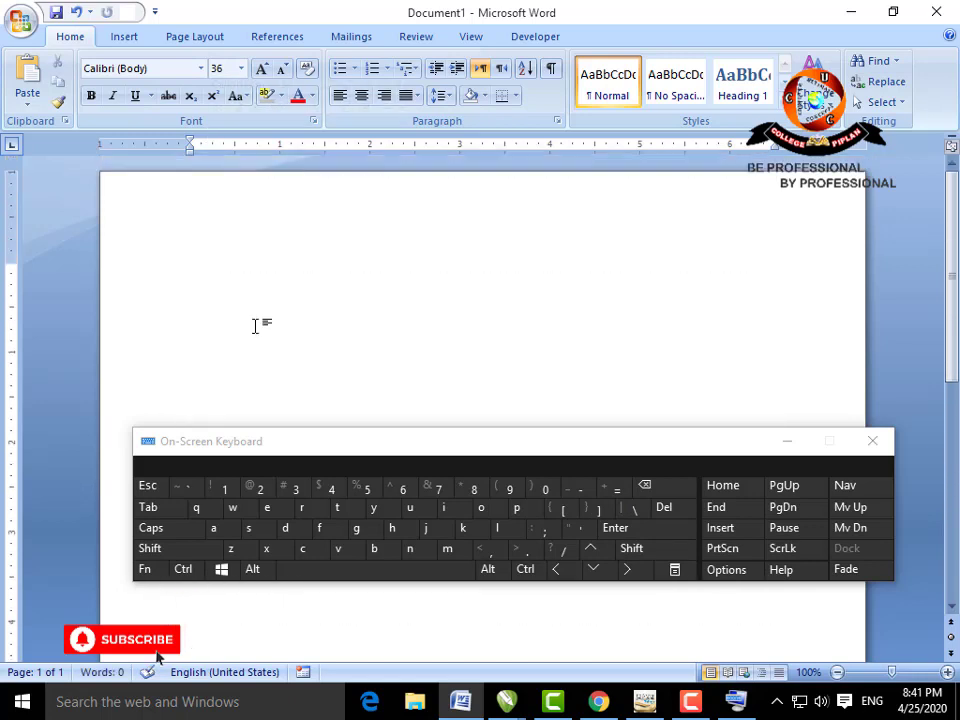
left_click(622, 489)
left_click(622, 489)
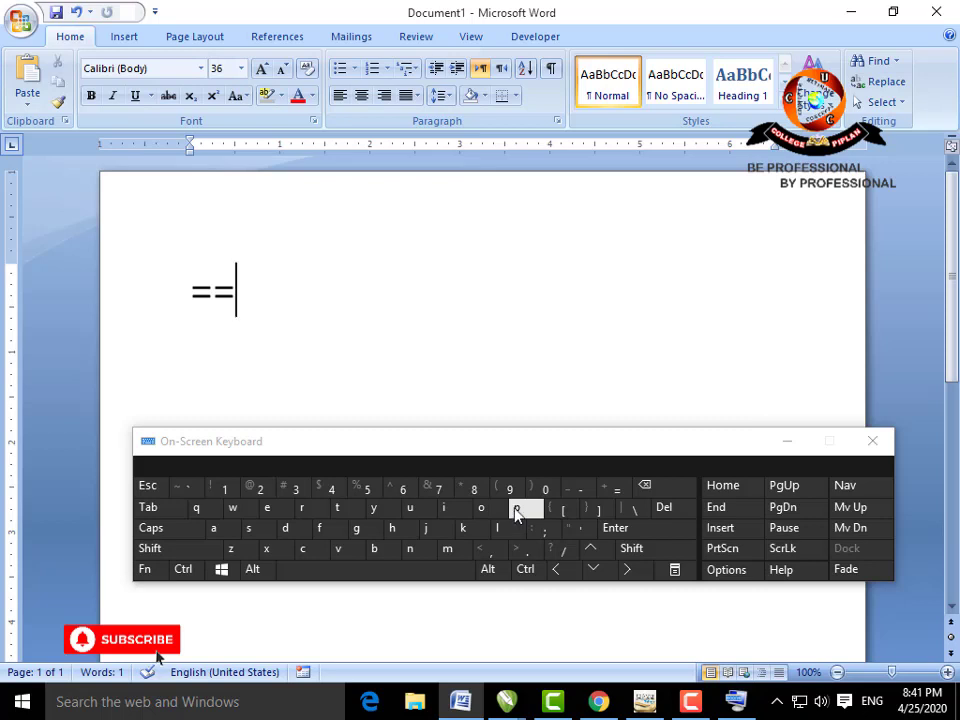
left_click(631, 550)
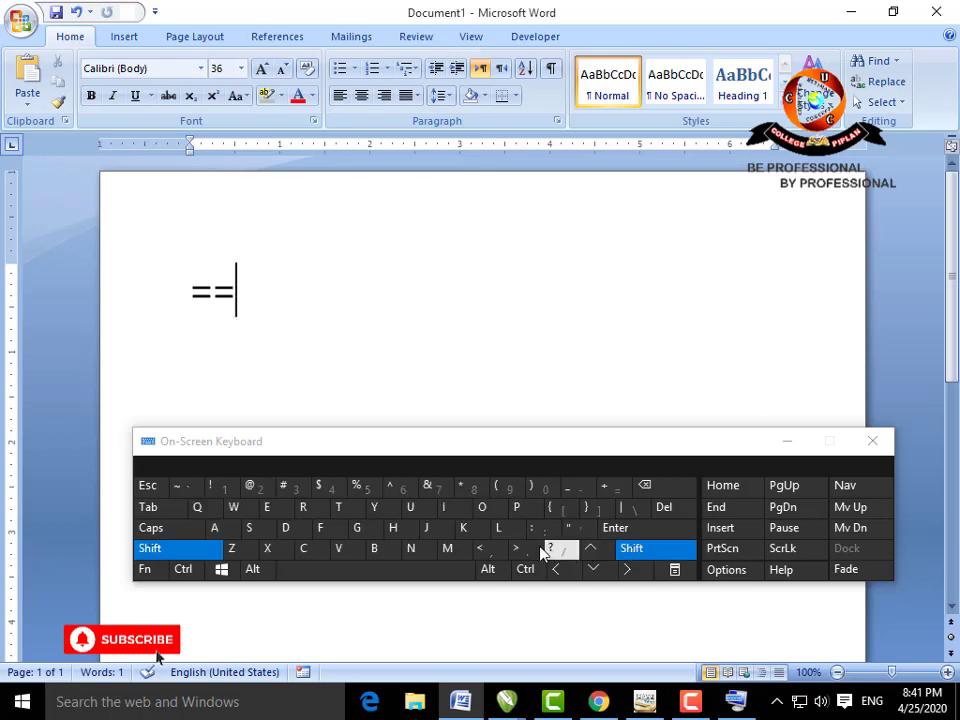
left_click(530, 551)
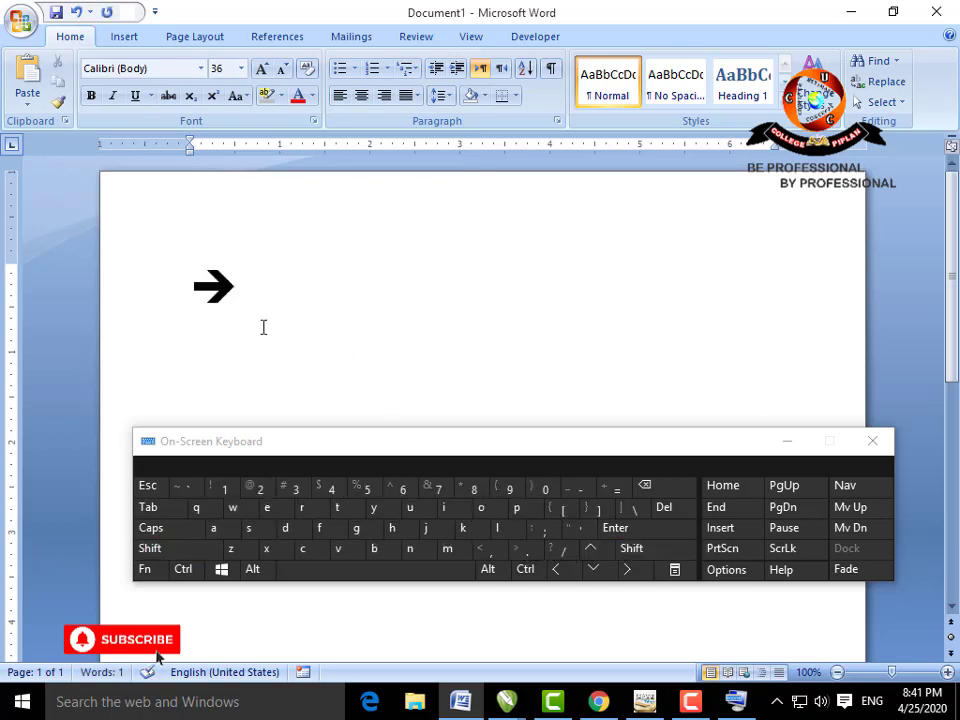
left_click_drag(257, 313, 136, 319)
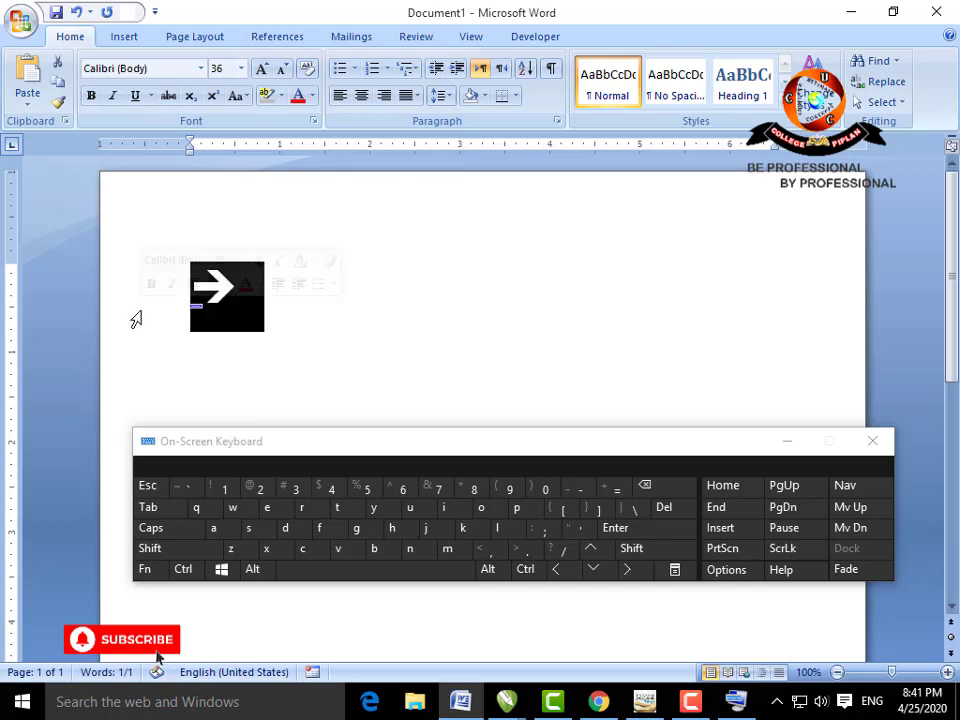
left_click(256, 312)
Step: Insert a bold left arrow on a new line below the right arrow by entering <==
key("Return")
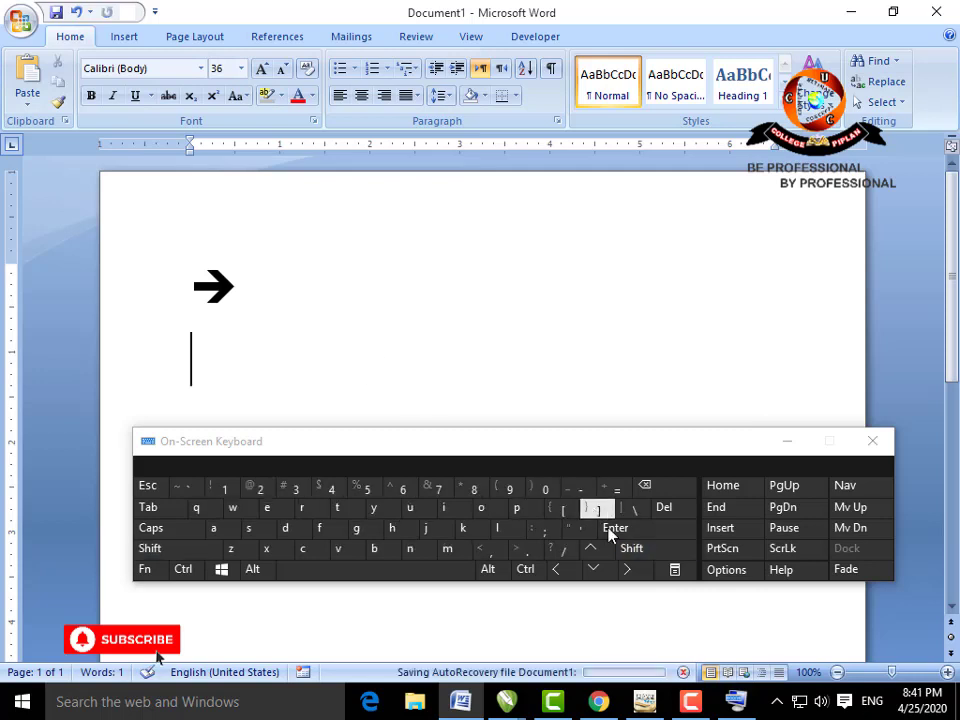
left_click(631, 549)
left_click(493, 554)
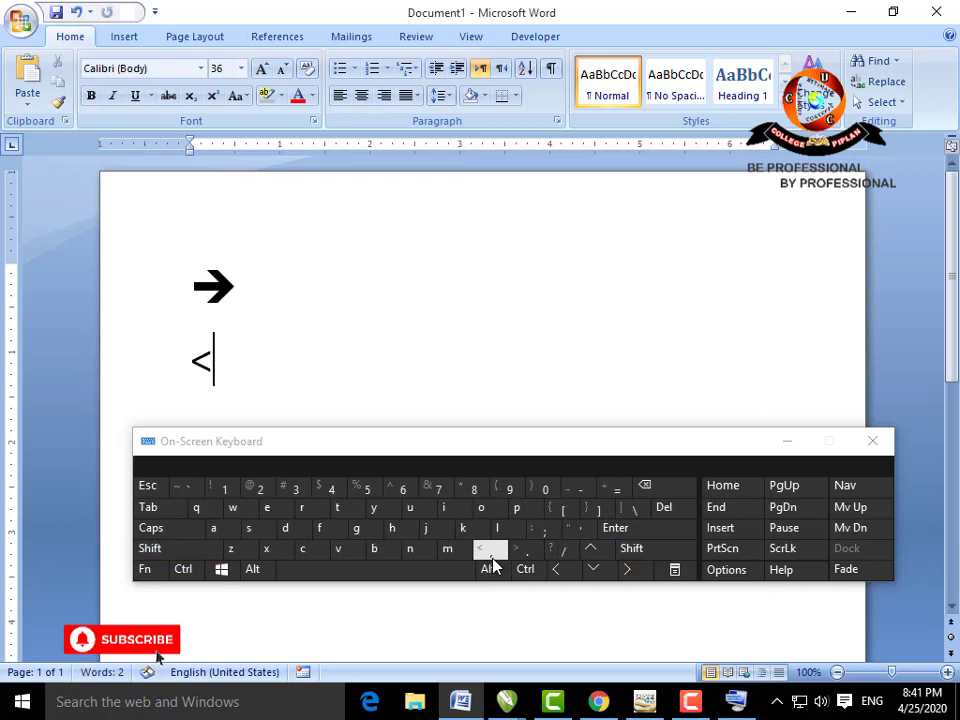
left_click(609, 490)
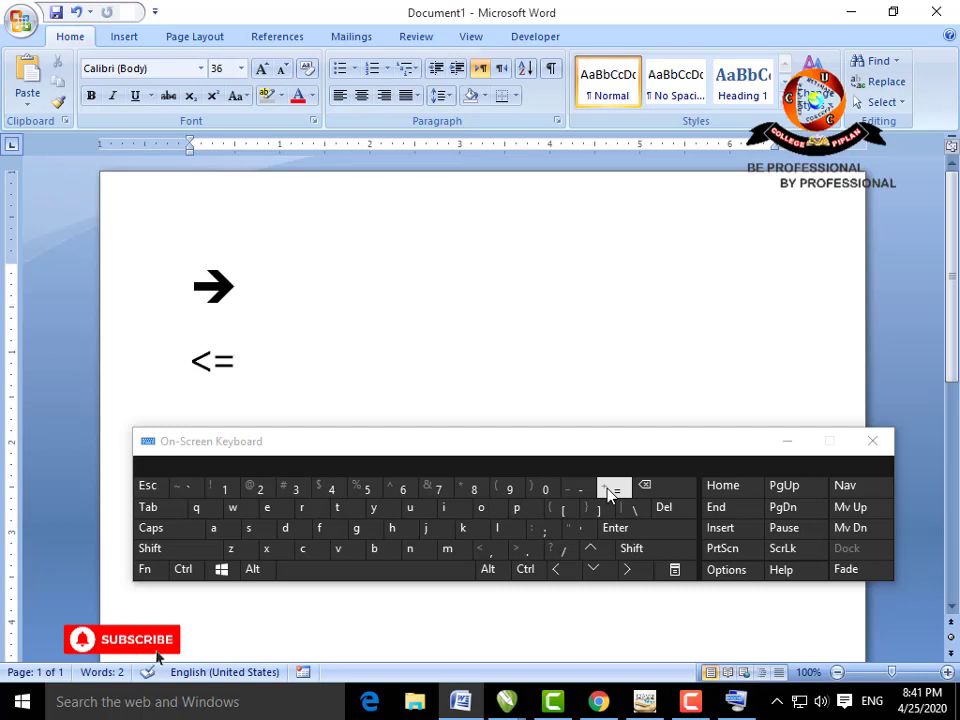
left_click(607, 494)
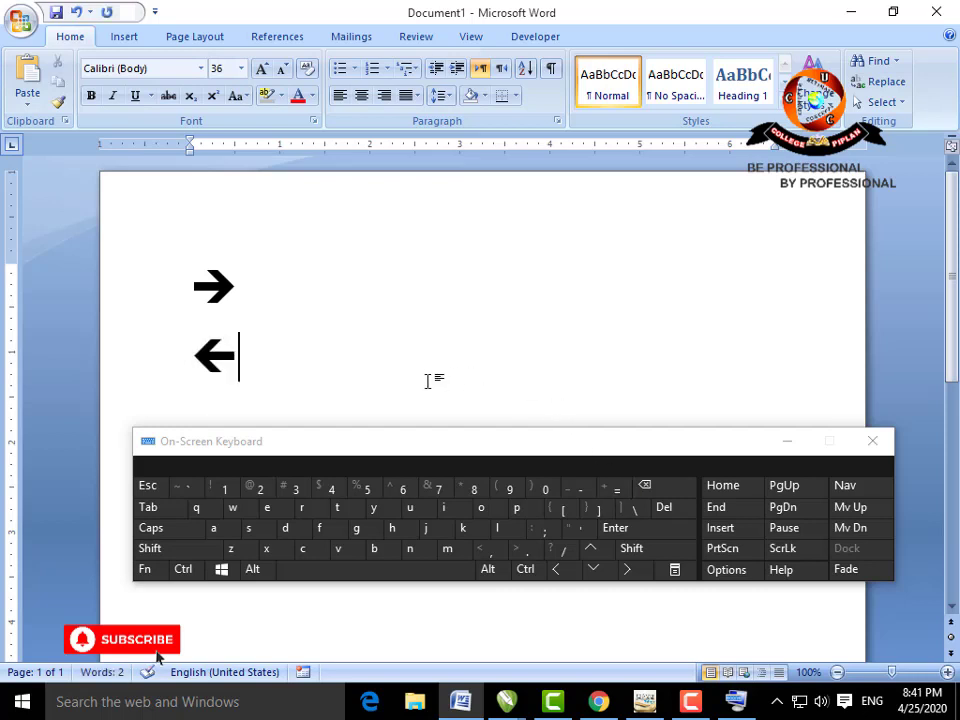
scroll(428, 381, "down", 1)
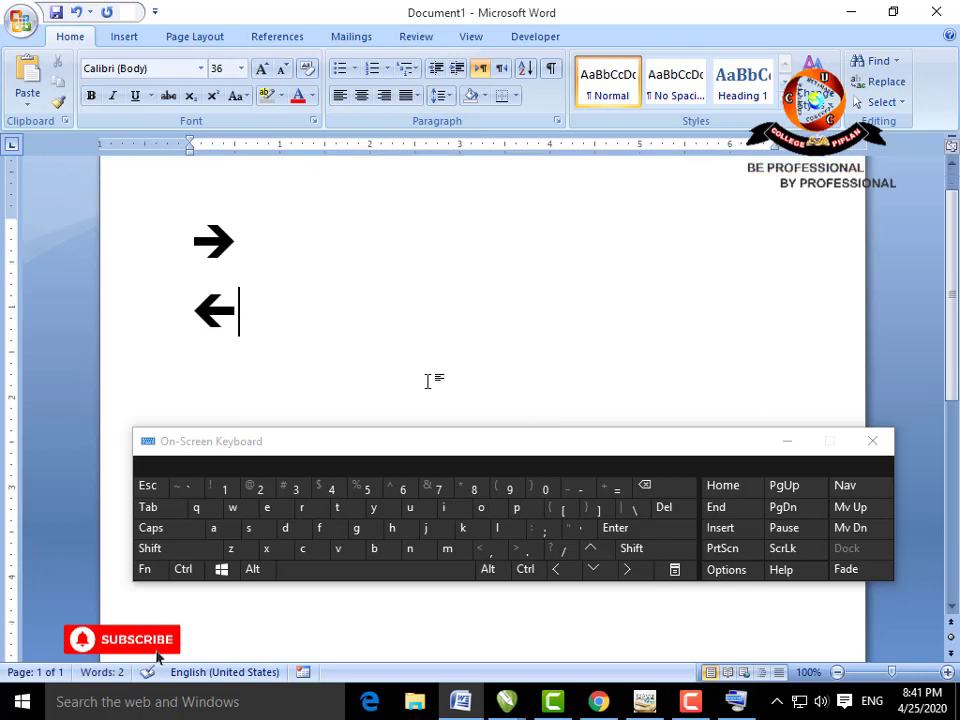
Step: Remove the left arrow and try to recreate it by entering <== followed by a line break
key("BackSpace")
key("BackSpace")
key("BackSpace")
key("BackSpace")
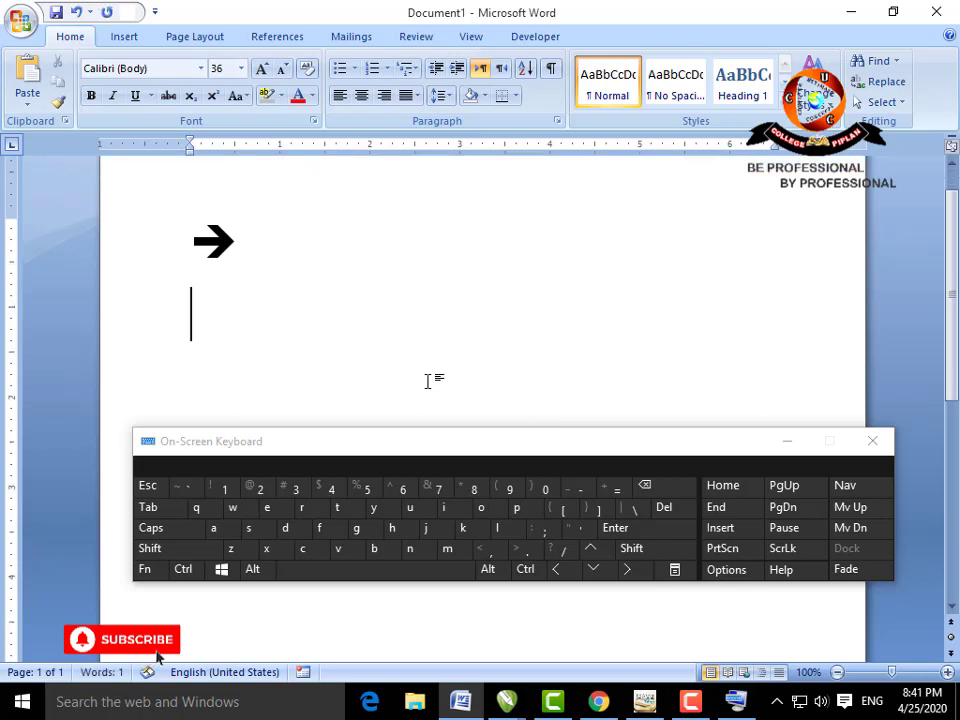
left_click(631, 548)
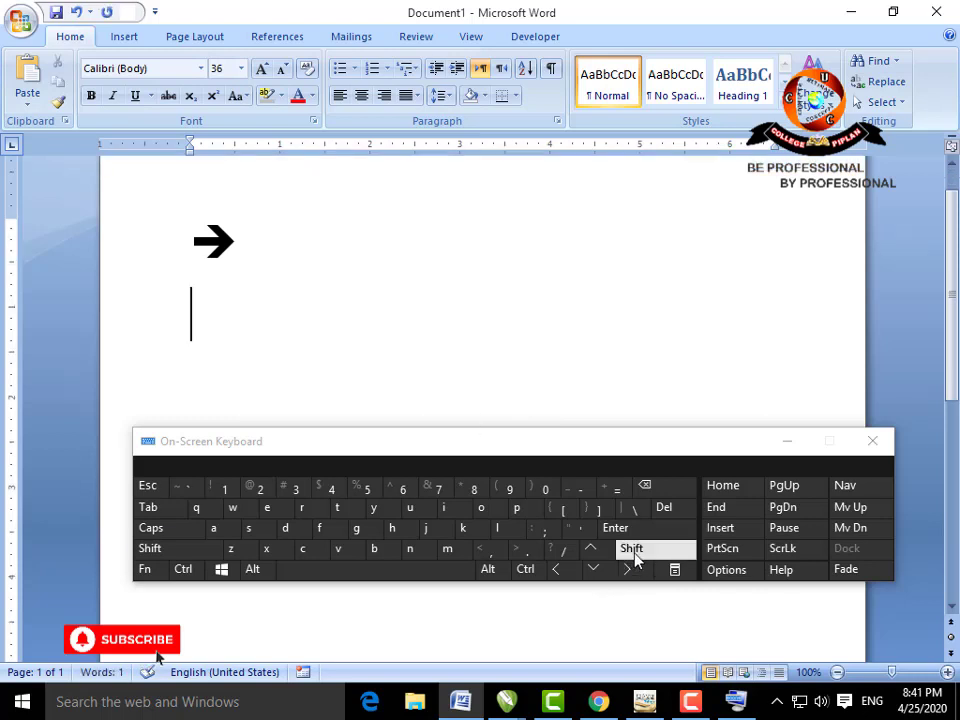
left_click(490, 548)
left_click(621, 497)
left_click(621, 497)
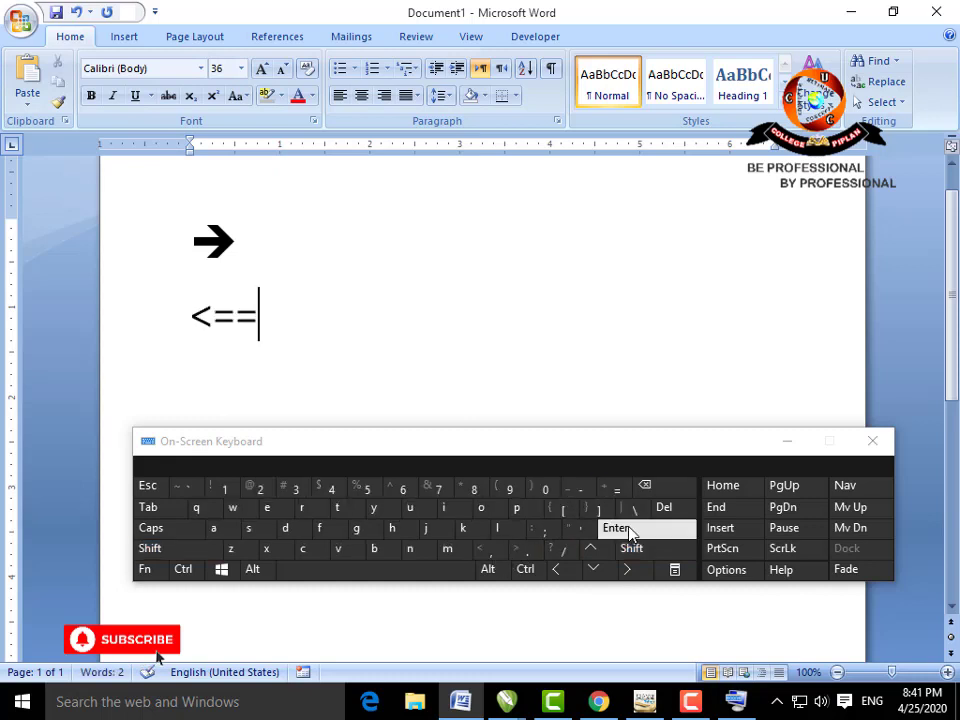
left_click(630, 530)
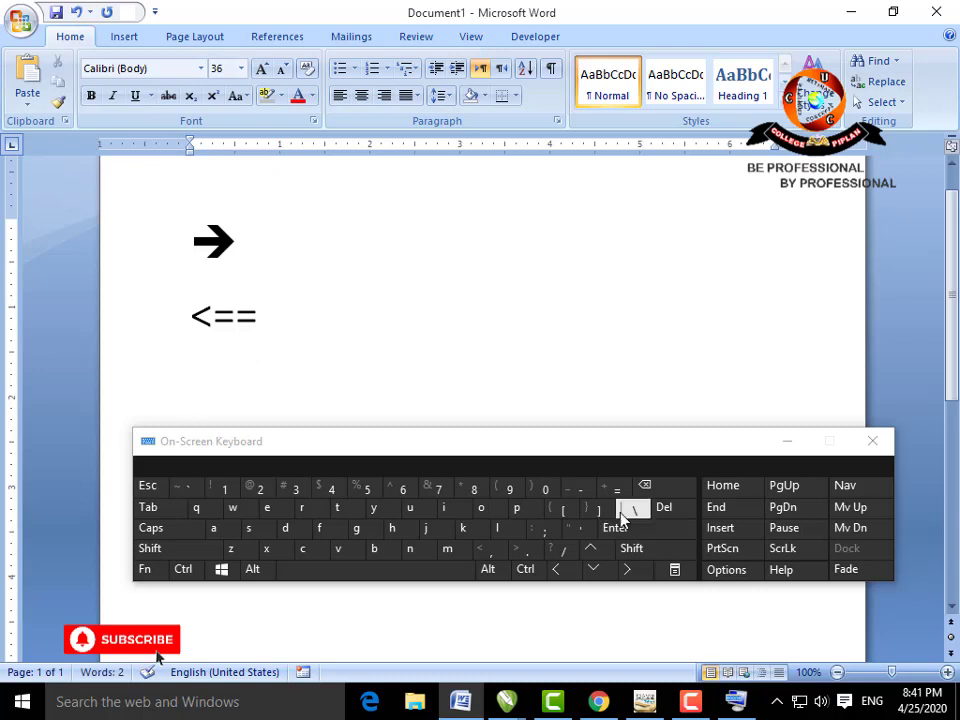
Step: Clear the second line and insert a bold left arrow on another new line by entering <==
left_click(645, 487)
left_click(645, 487)
left_click(645, 487)
left_click(645, 487)
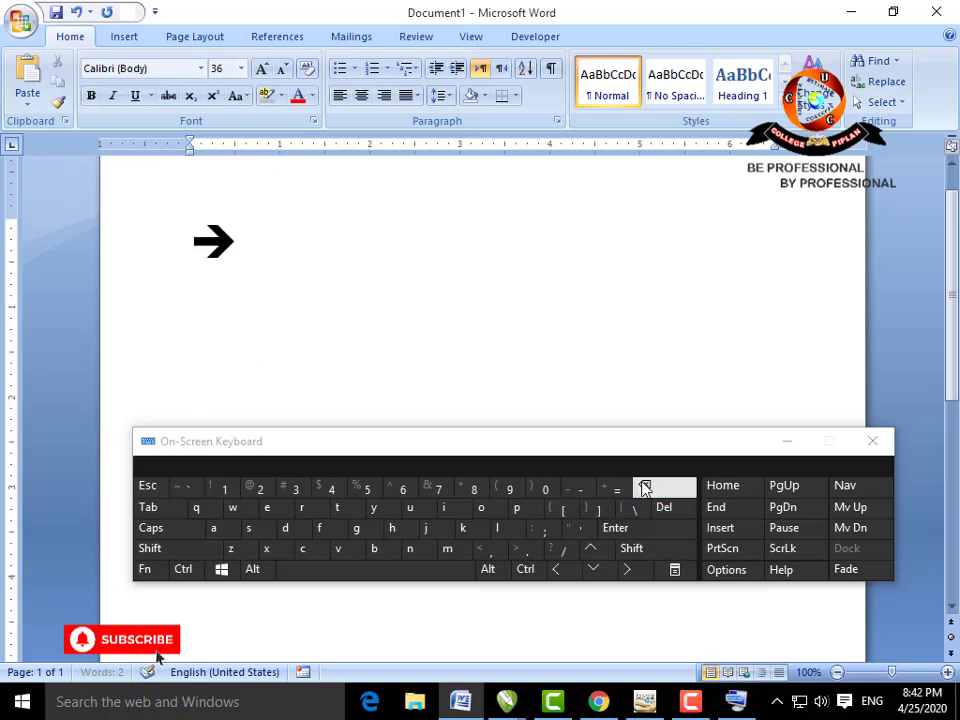
key("Return")
left_click(631, 548)
left_click(490, 549)
left_click(616, 487)
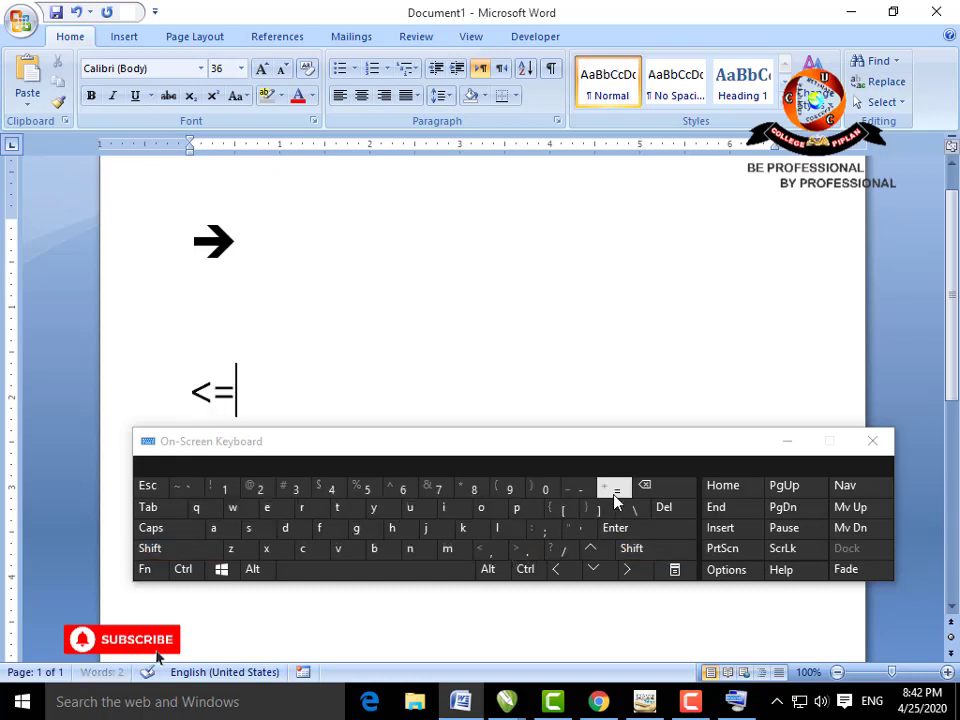
left_click(616, 487)
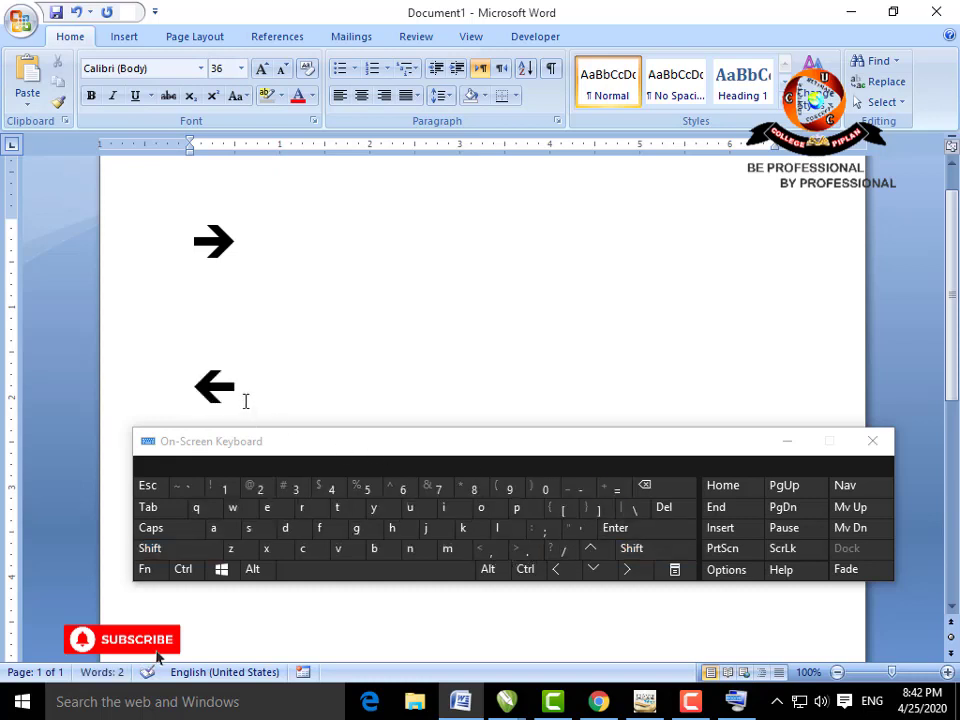
Step: Delete both bold arrows and insert a thin right arrow by entering -->
left_click_drag(245, 400, 205, 240)
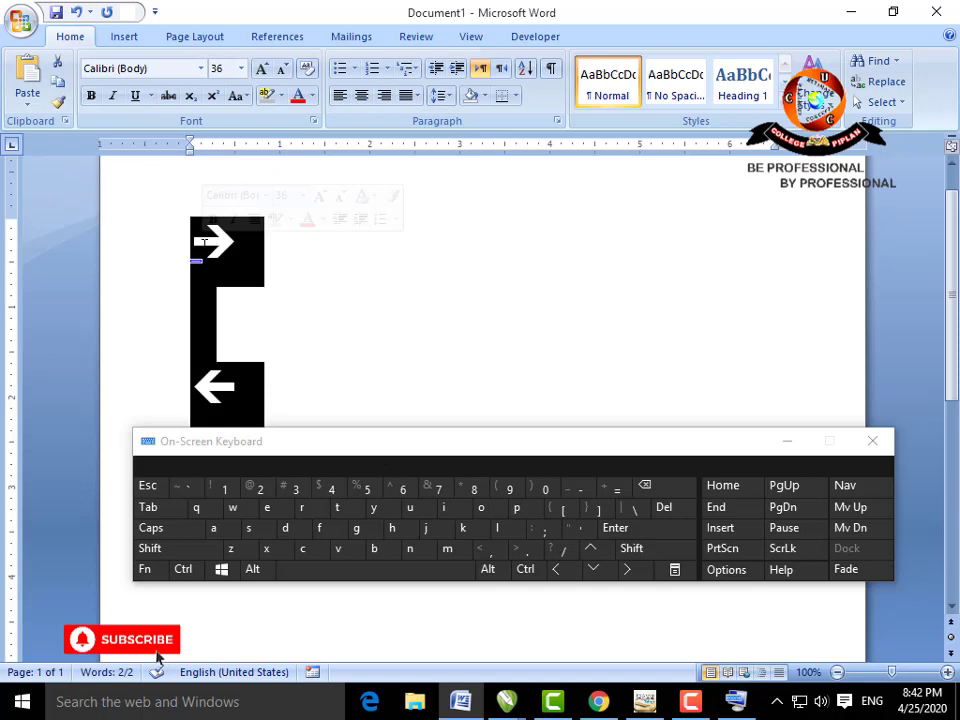
key("Delete")
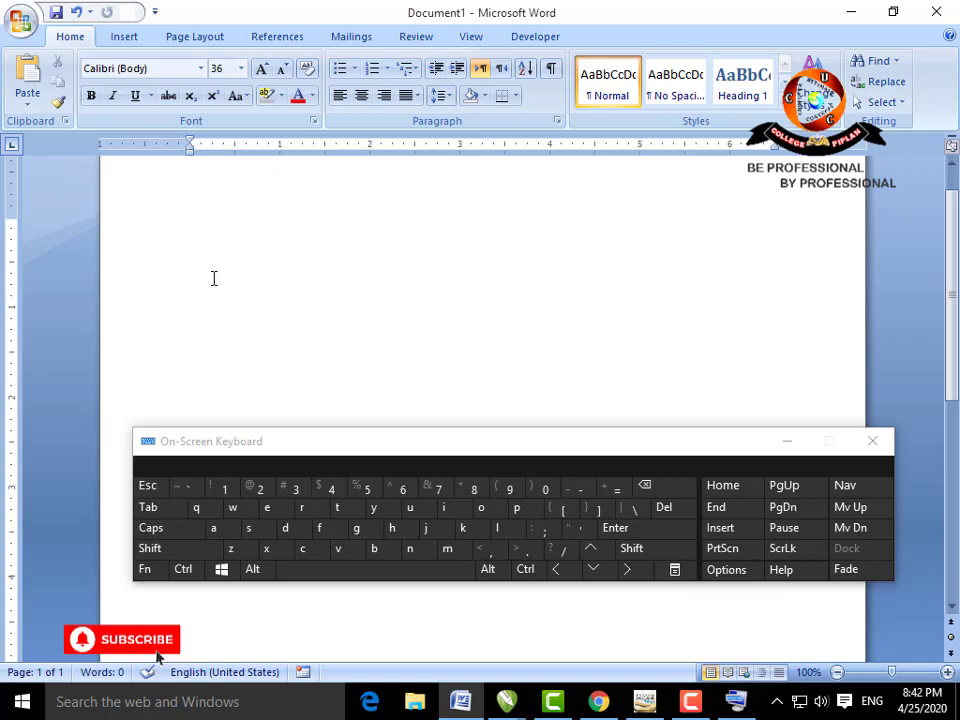
type("--")
left_click(631, 548)
left_click(525, 549)
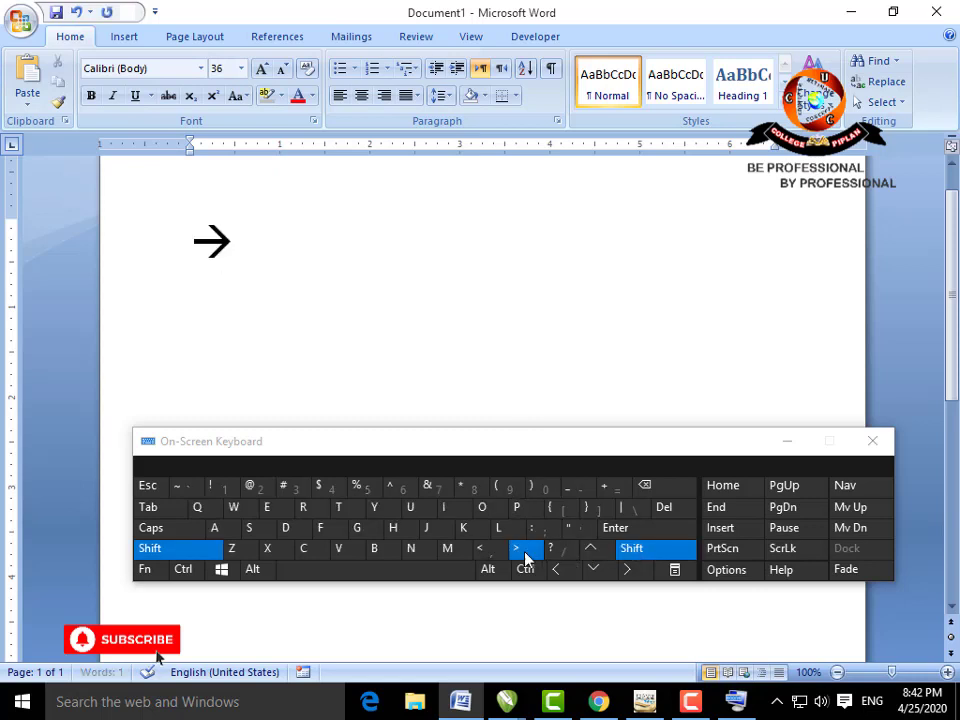
left_click_drag(281, 268, 180, 255)
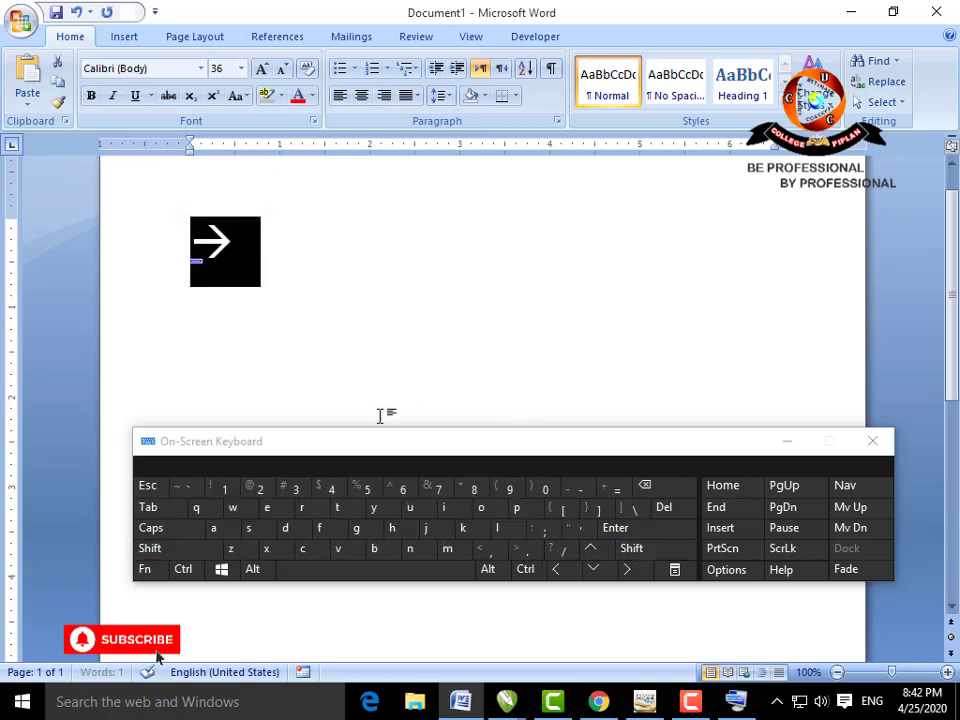
left_click(325, 330)
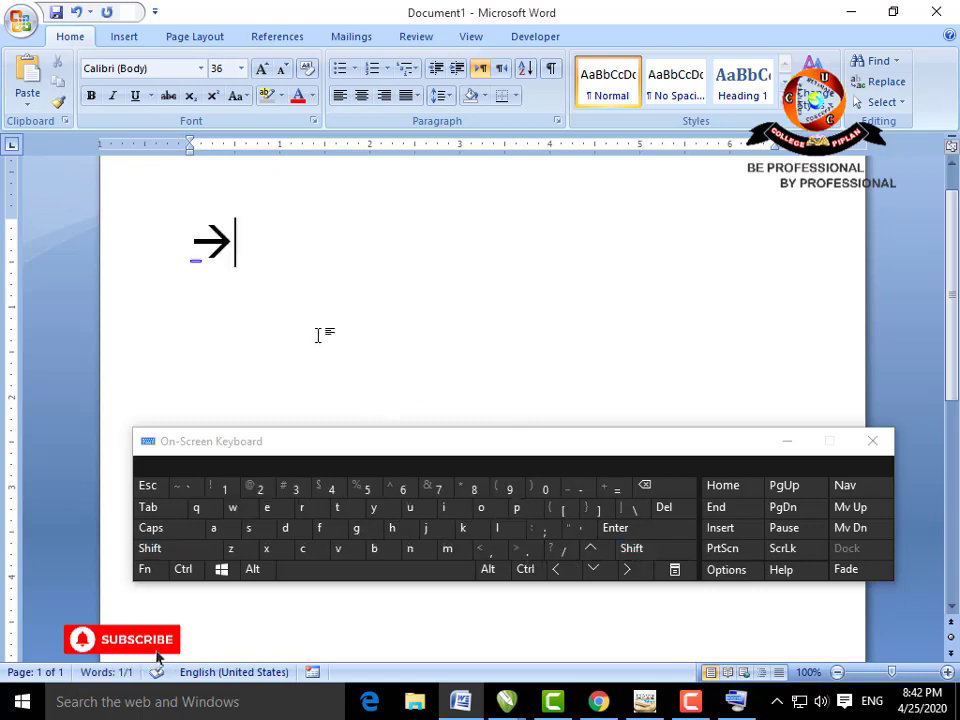
Step: Insert a thin left arrow on the line below the right arrow by entering <--
double_click(236, 304)
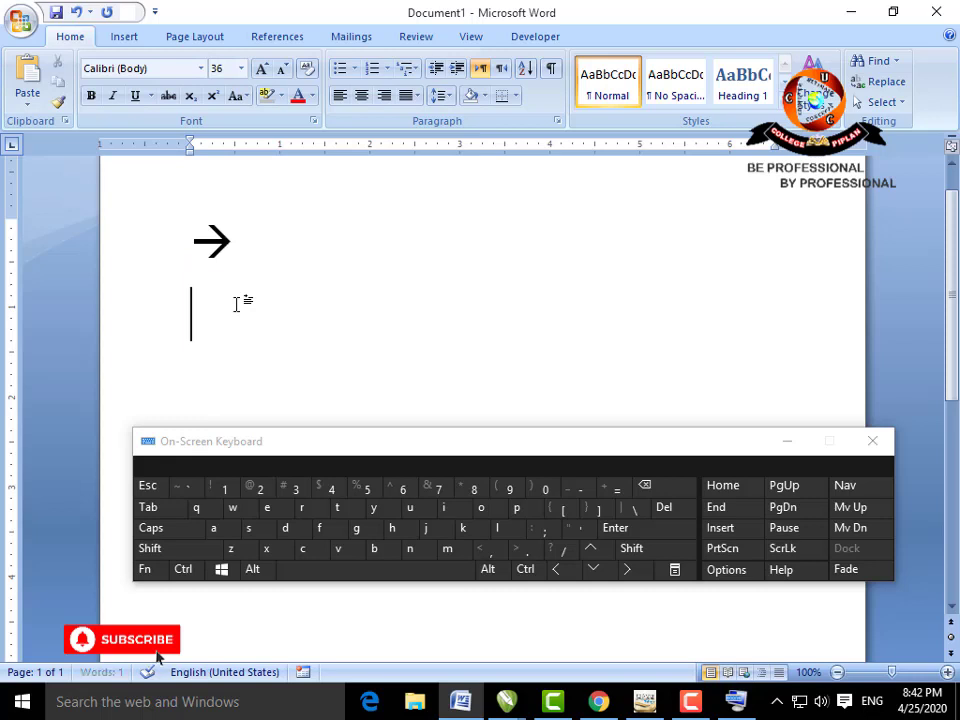
left_click(619, 552)
left_click(490, 550)
left_click(588, 495)
left_click(588, 495)
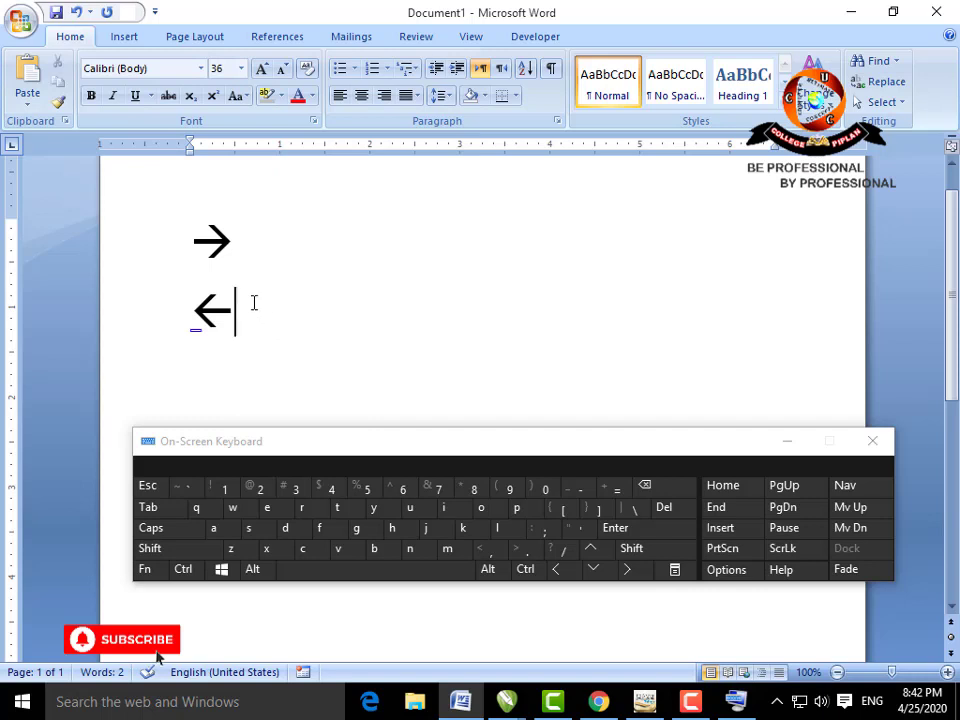
Step: Delete both thin arrows and insert a double-headed outline arrow by entering <=>
left_click_drag(258, 307, 200, 246)
key("Delete")
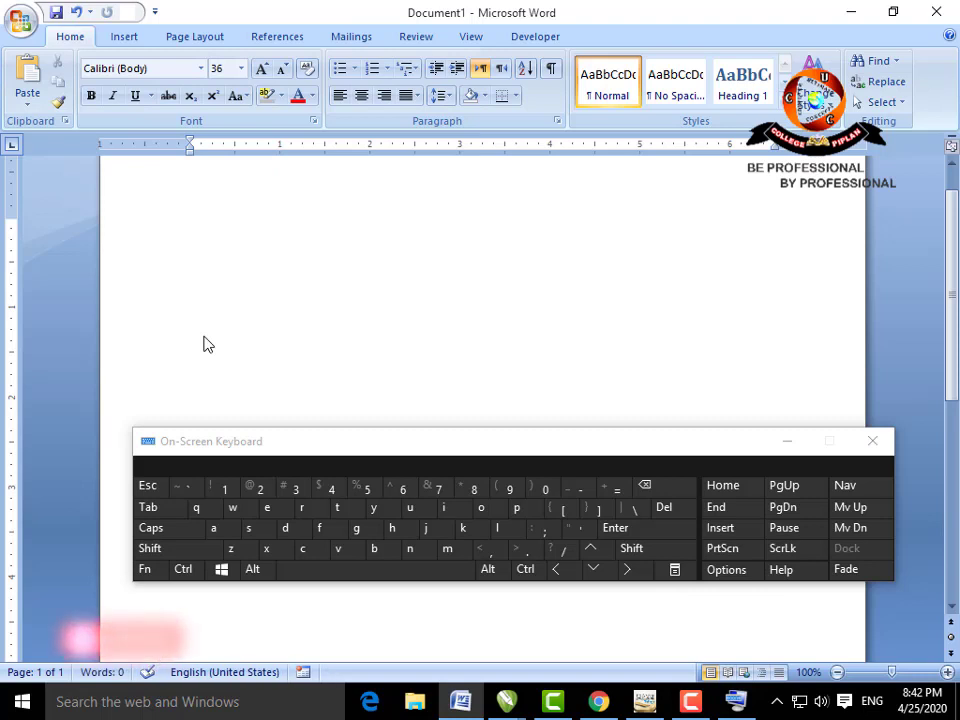
left_click(630, 550)
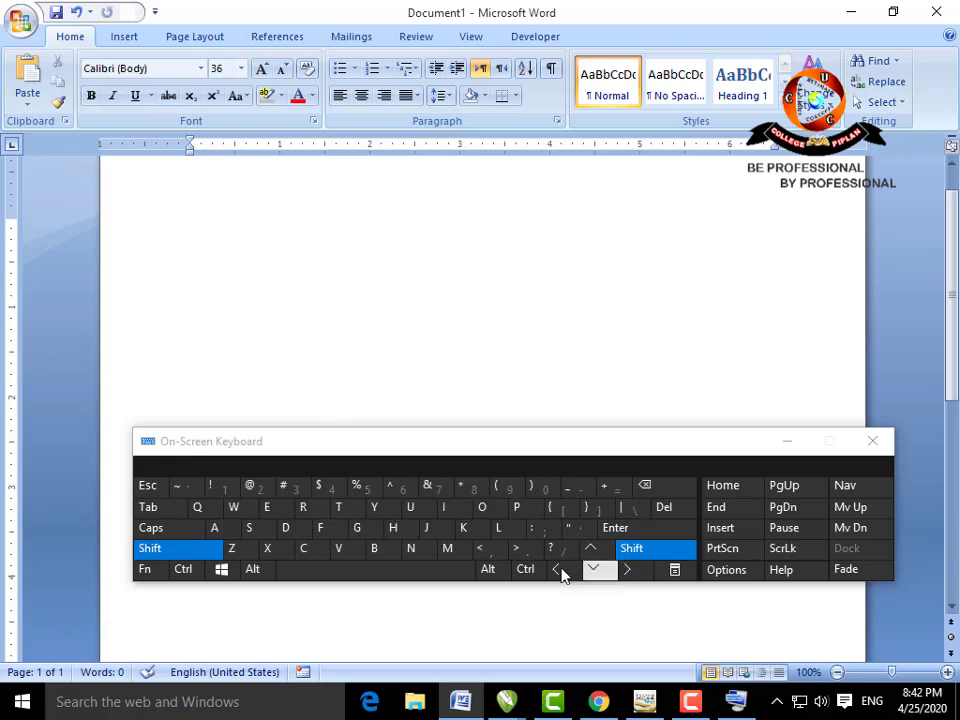
left_click(489, 558)
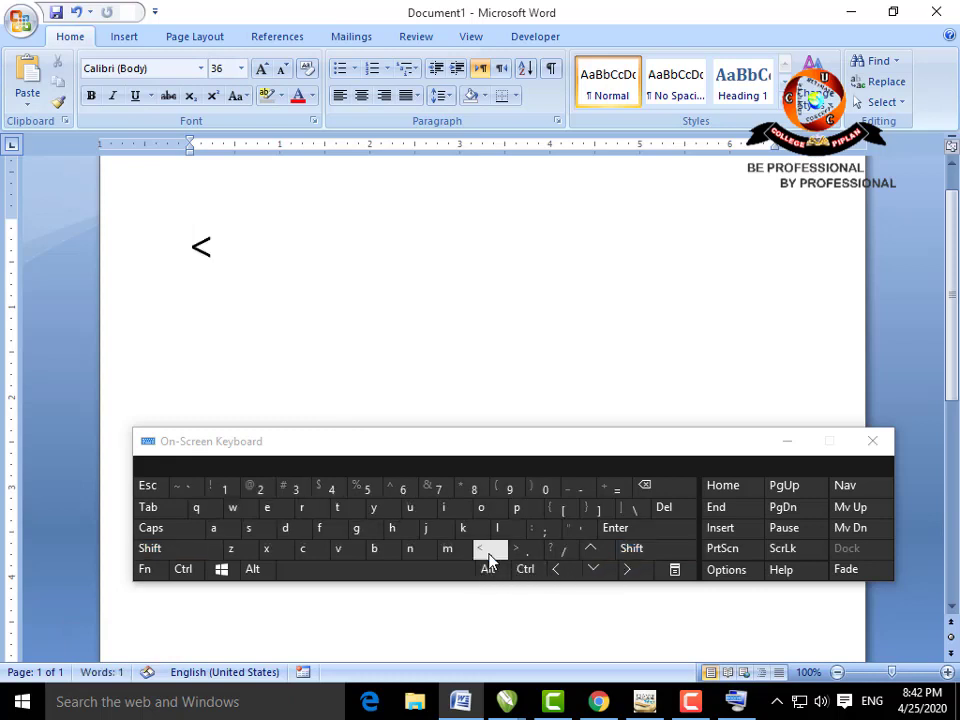
left_click(617, 491)
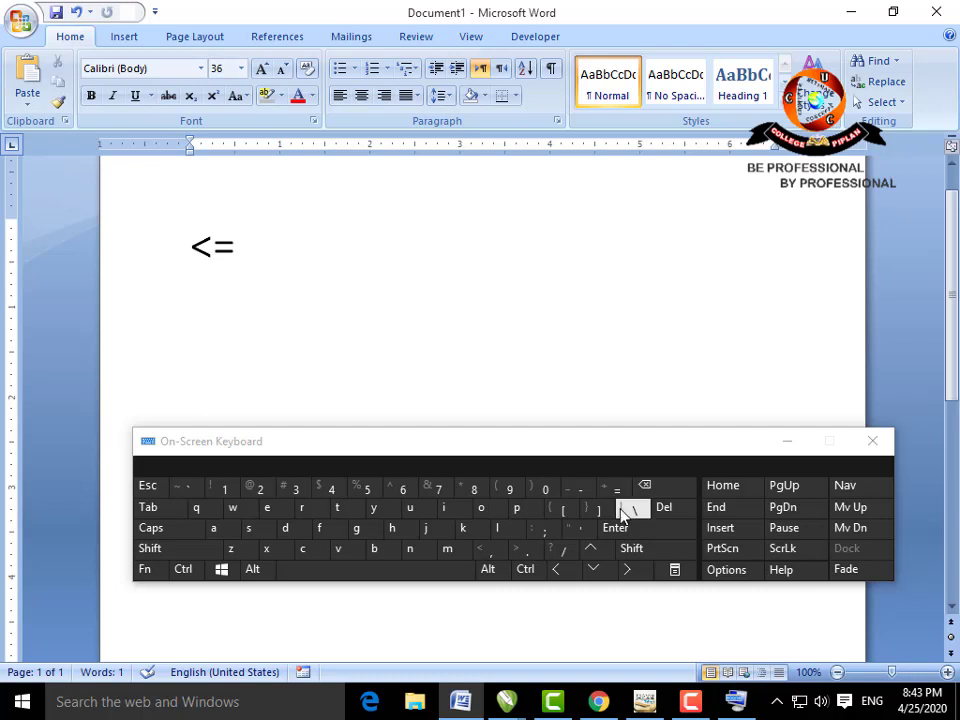
left_click(630, 549)
left_click(524, 550)
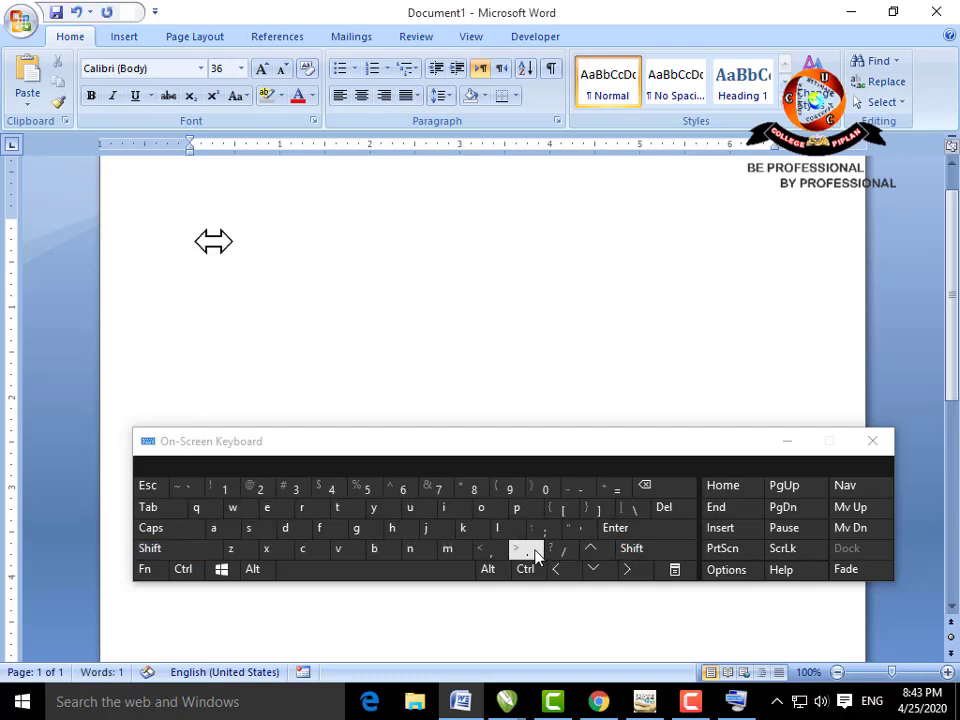
double_click(240, 250)
left_click(268, 278)
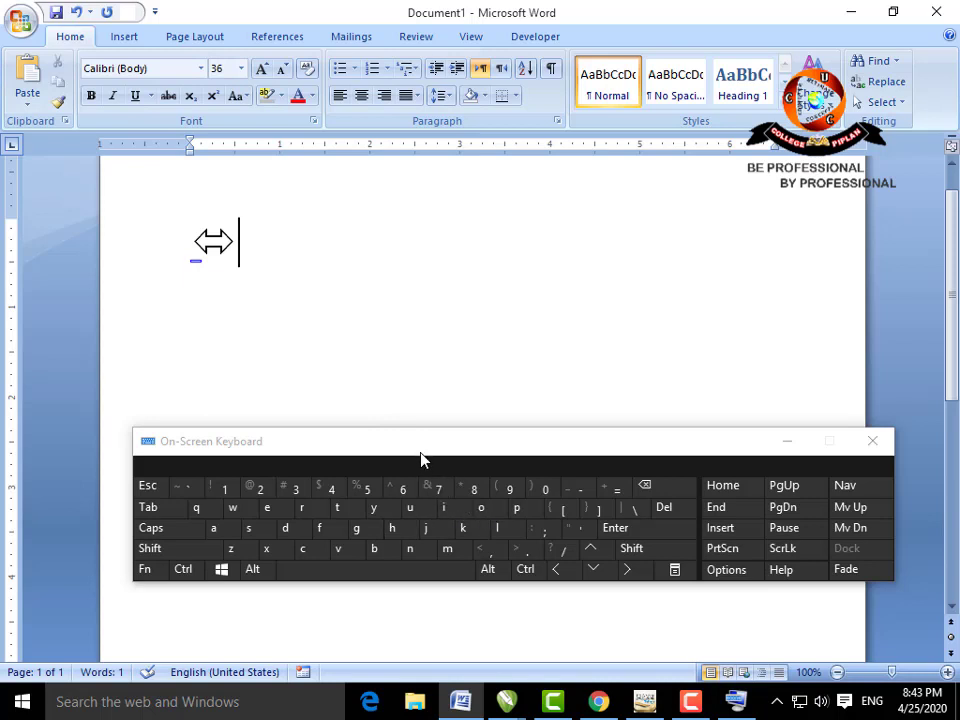
Step: Move the on-screen keyboard higher over the page and close it
left_click_drag(422, 445, 404, 399)
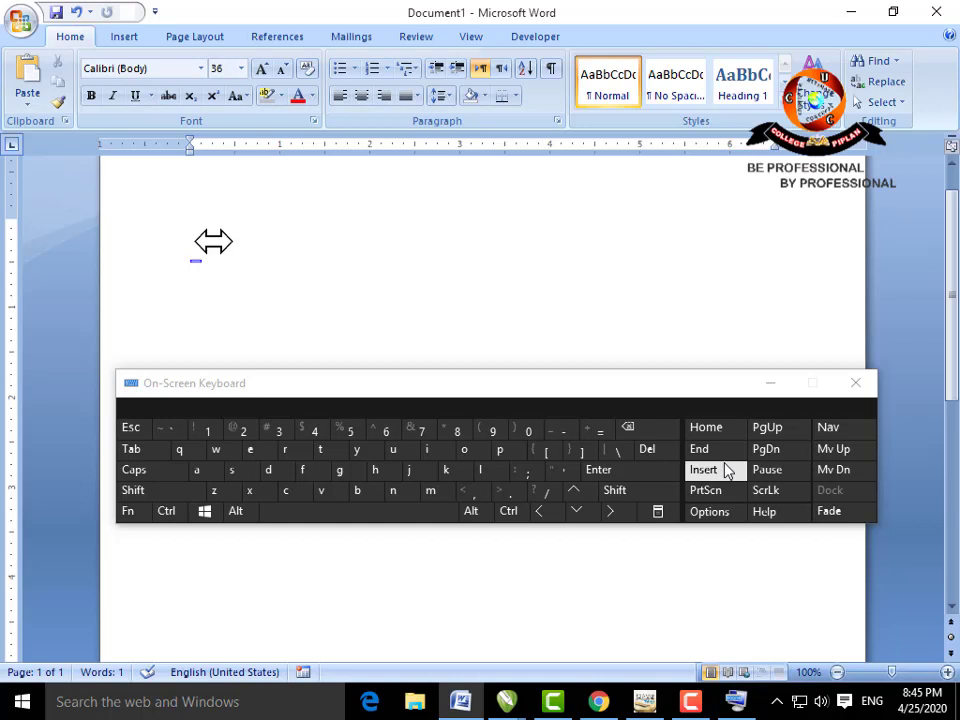
left_click(862, 386)
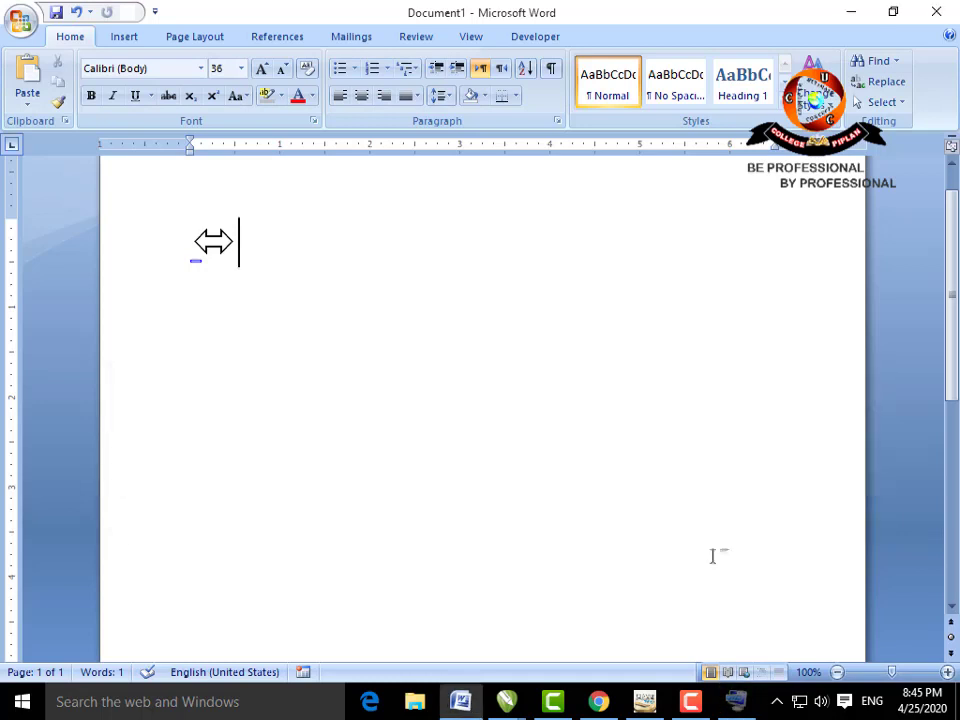